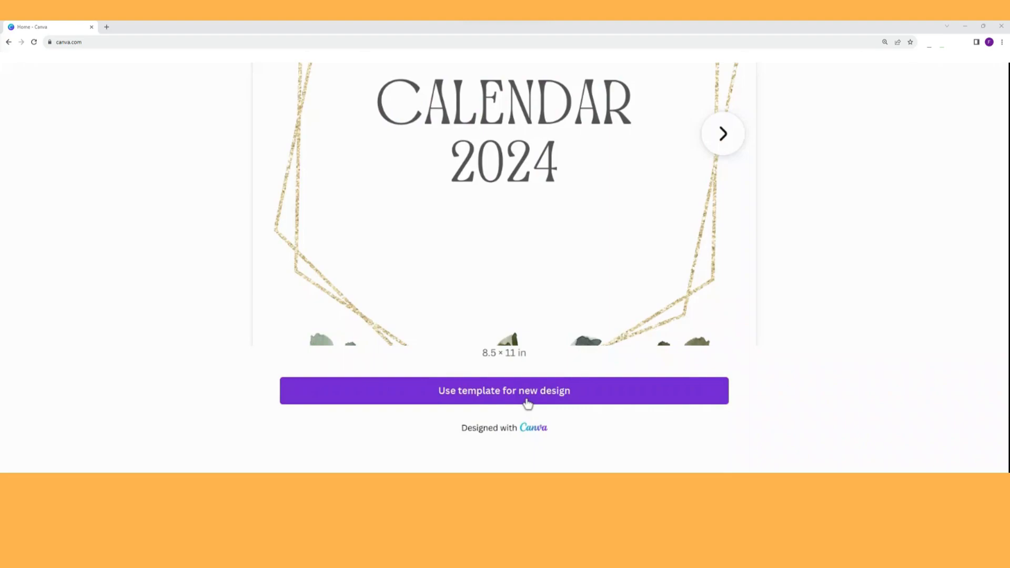
Create a new design from the Calendar 2024 template and read its Commercial Use Rights page
left_click(528, 405)
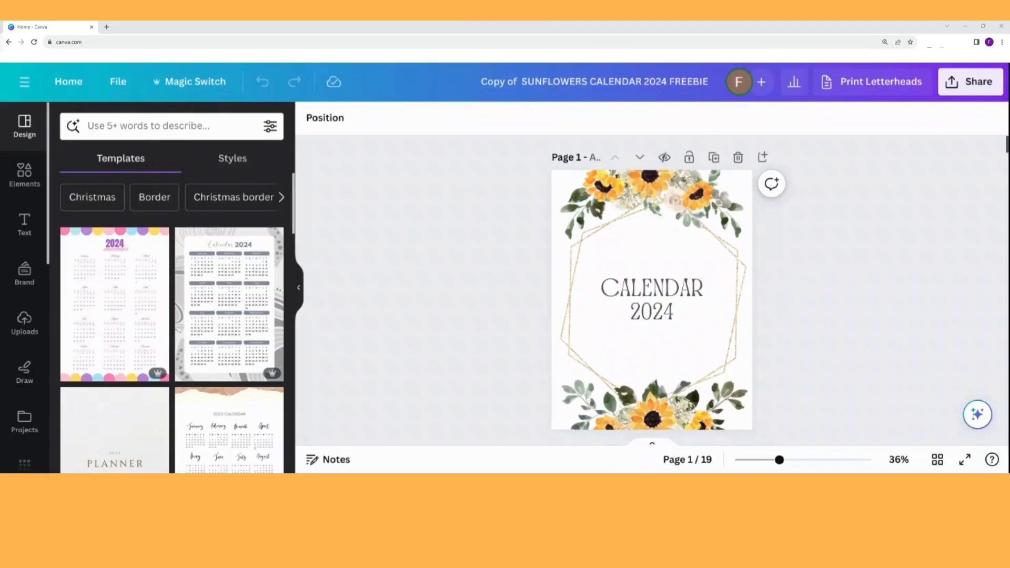
scroll(653, 290, "down", 2)
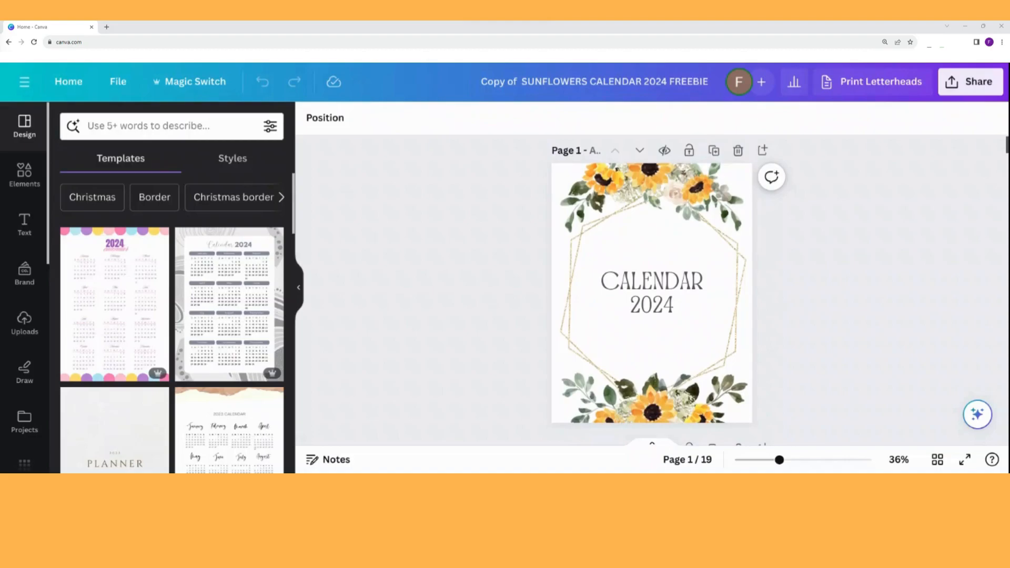
scroll(652, 289, "down", 5)
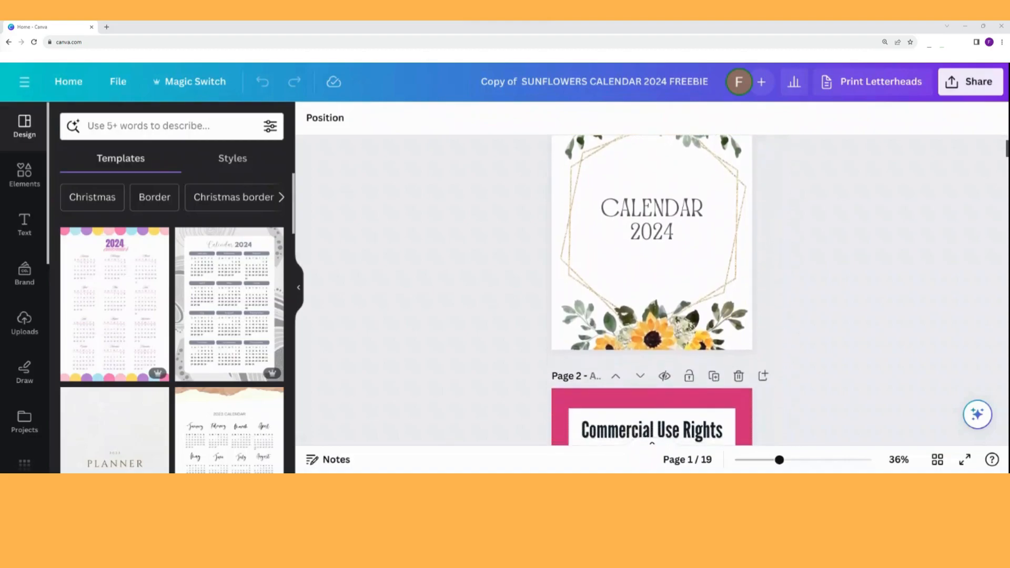
scroll(652, 289, "down", 5)
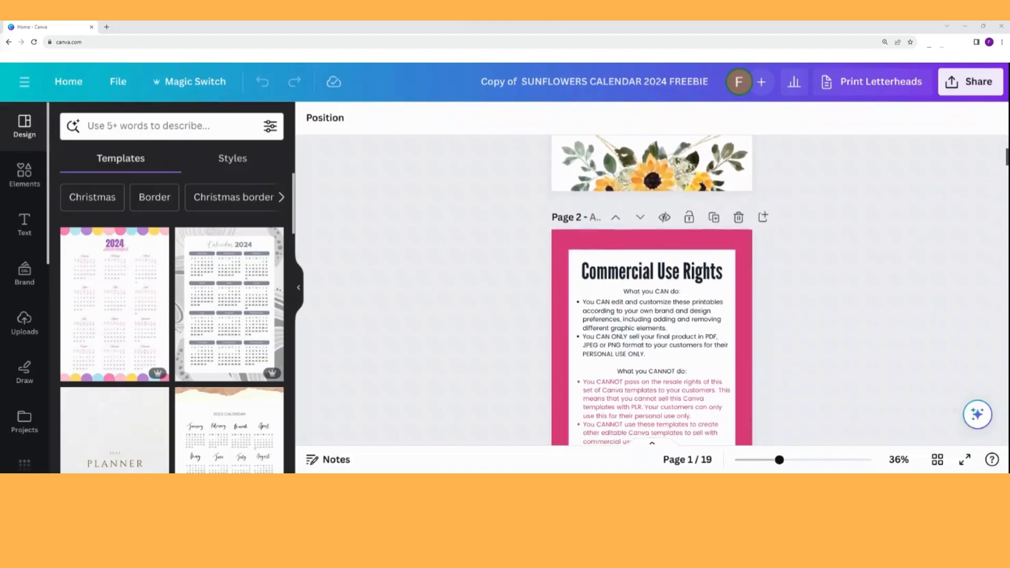
scroll(652, 289, "down", 1)
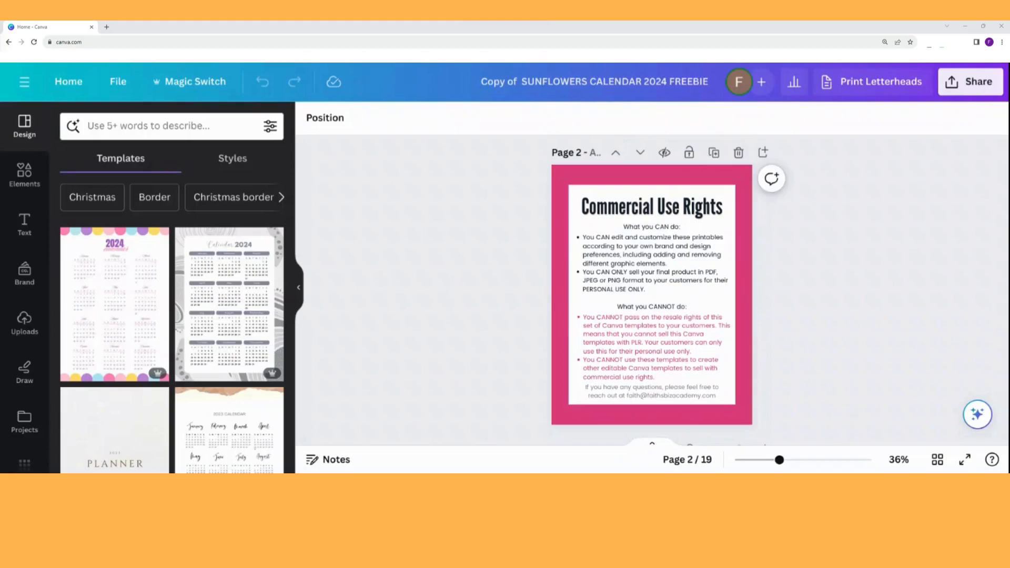
scroll(652, 289, "down", 1)
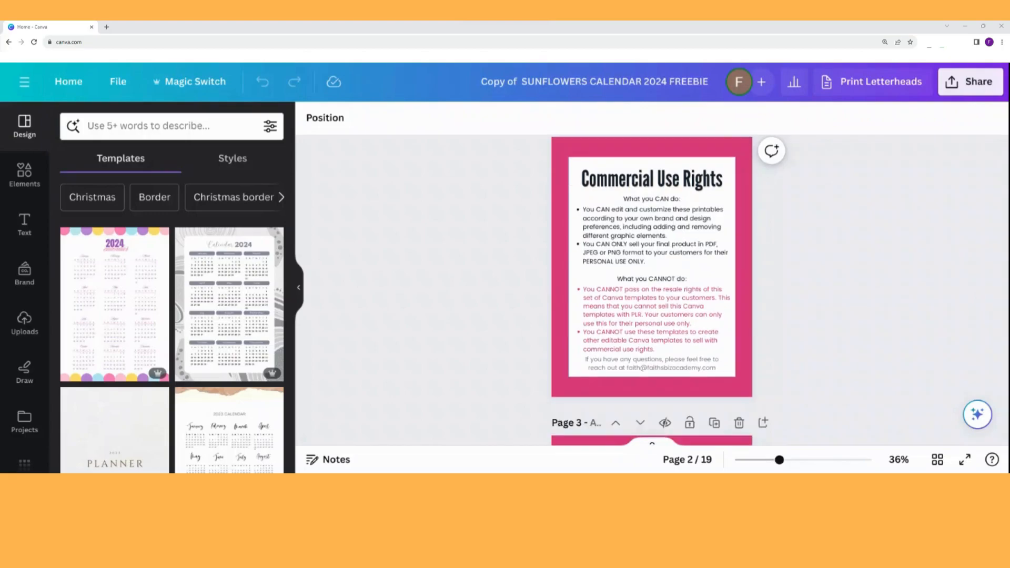
Read the remaining information pages, including where to find commercial use graphics, and view the January calendar page
scroll(652, 290, "down", 1)
scroll(652, 289, "down", 4)
scroll(652, 289, "down", 5)
scroll(652, 289, "down", 6)
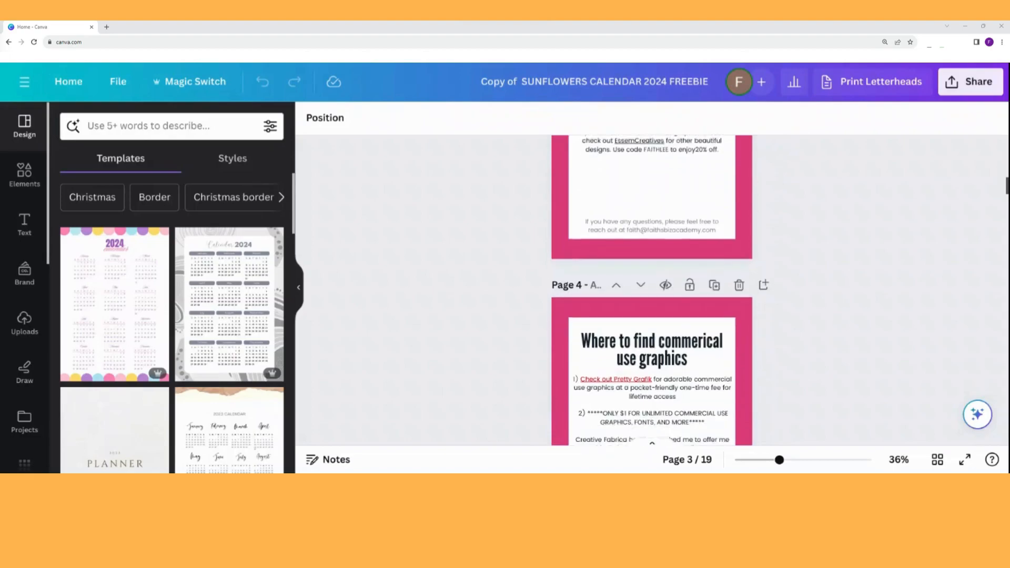
scroll(652, 289, "down", 7)
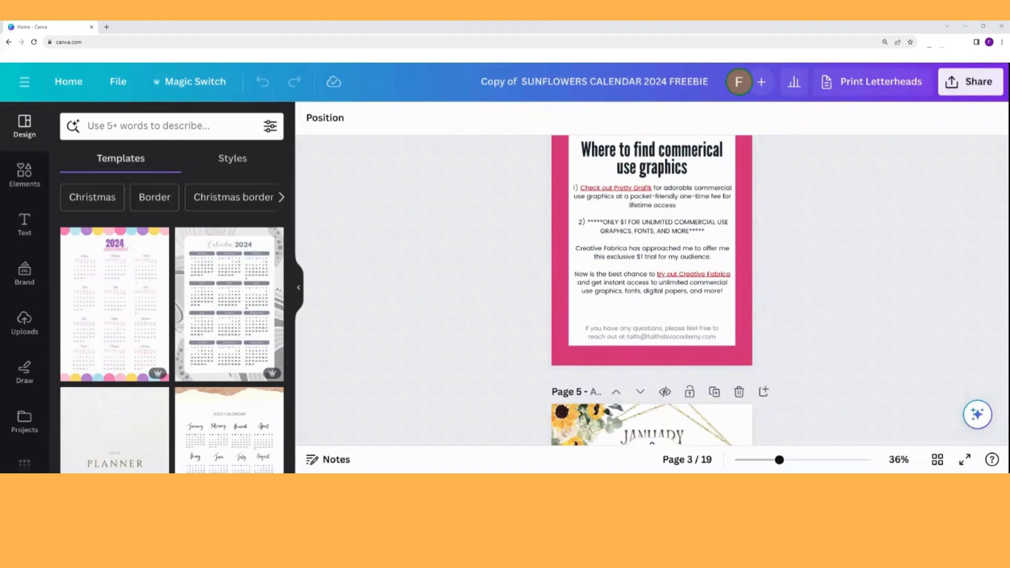
scroll(653, 289, "down", 8)
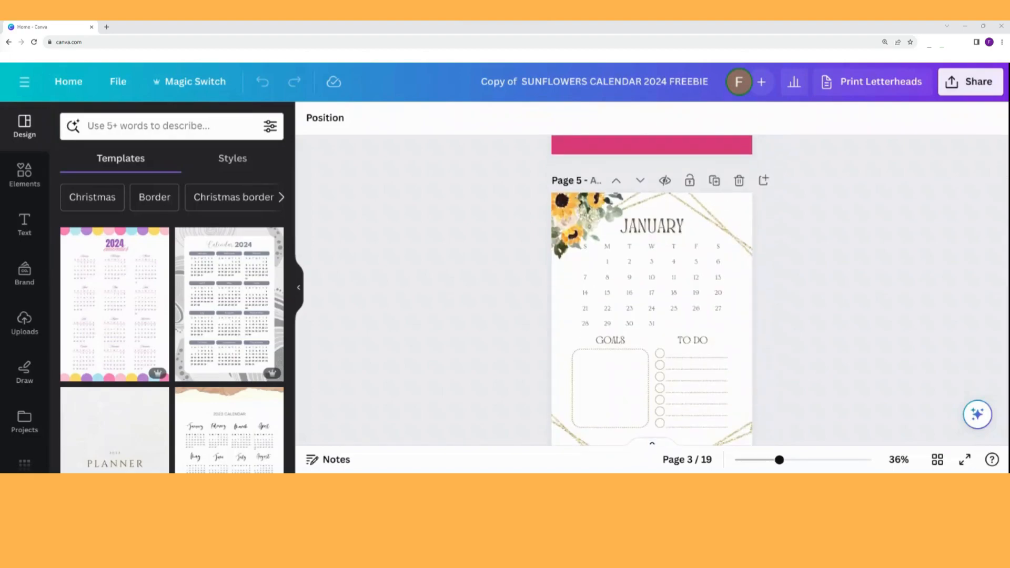
scroll(652, 290, "down", 4)
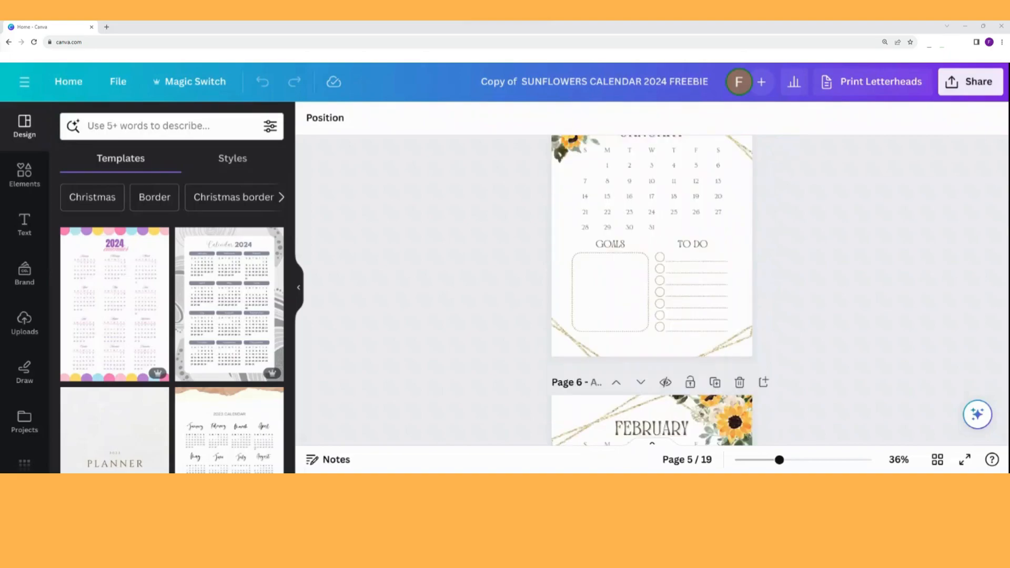
Examine the file types offered in the design's download options, then close them without downloading
left_click(973, 85)
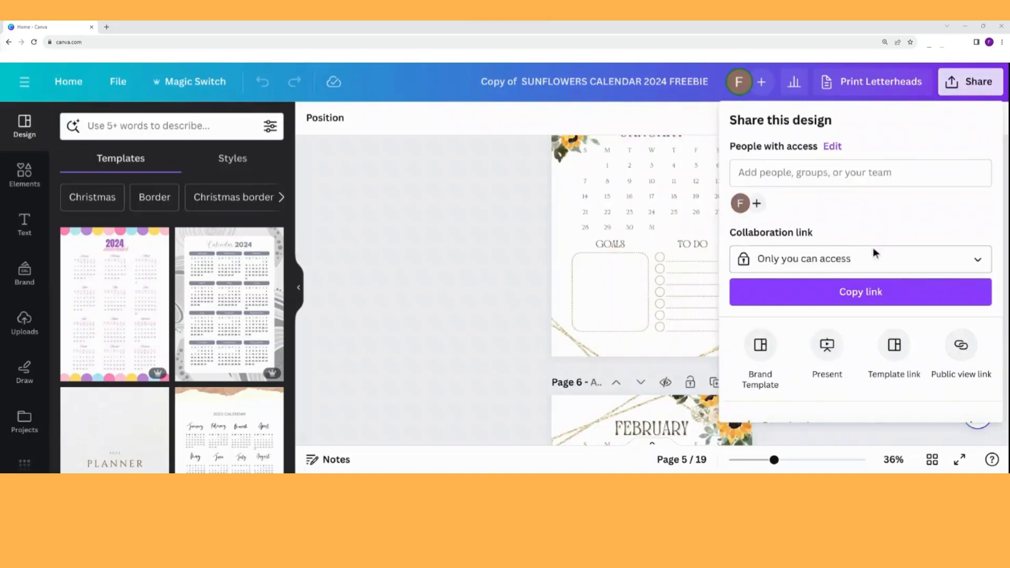
scroll(848, 295, "down", 2)
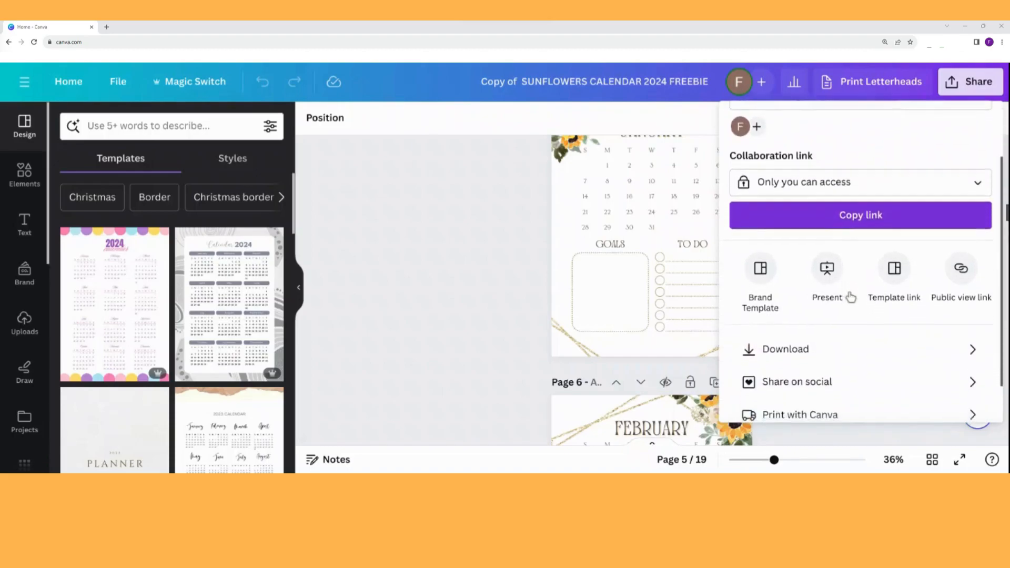
left_click(806, 339)
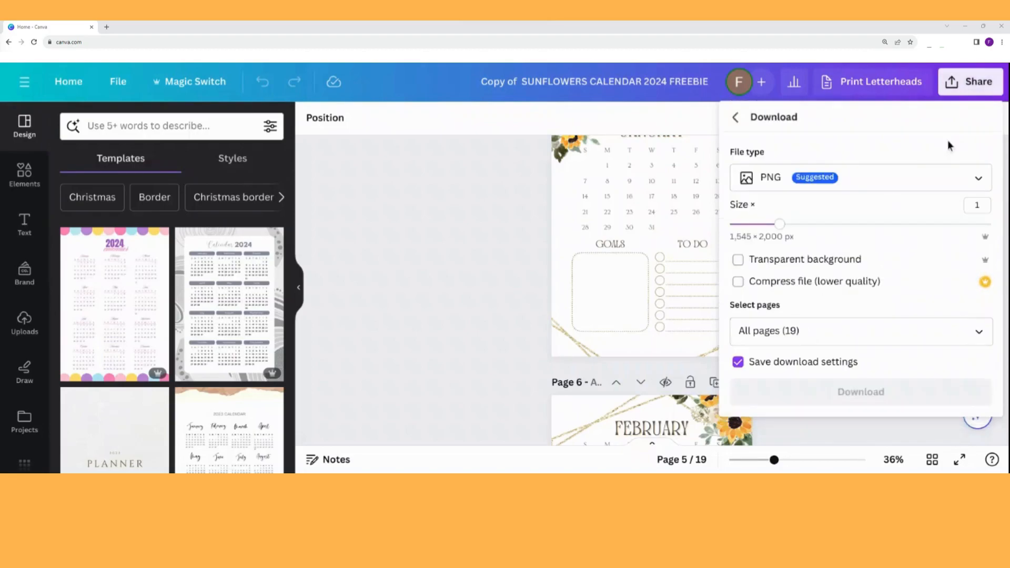
left_click(980, 182)
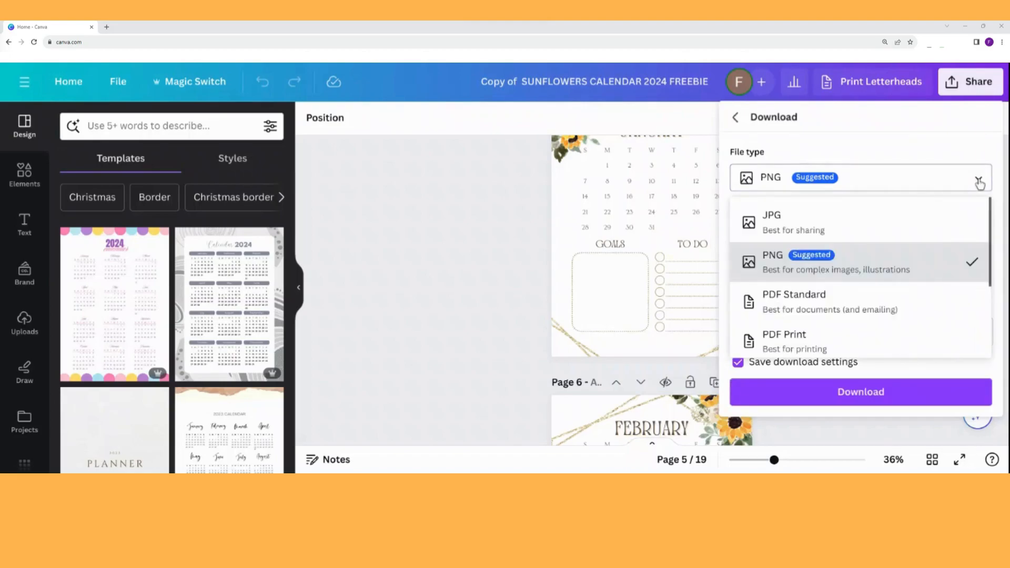
scroll(905, 259, "down", 1)
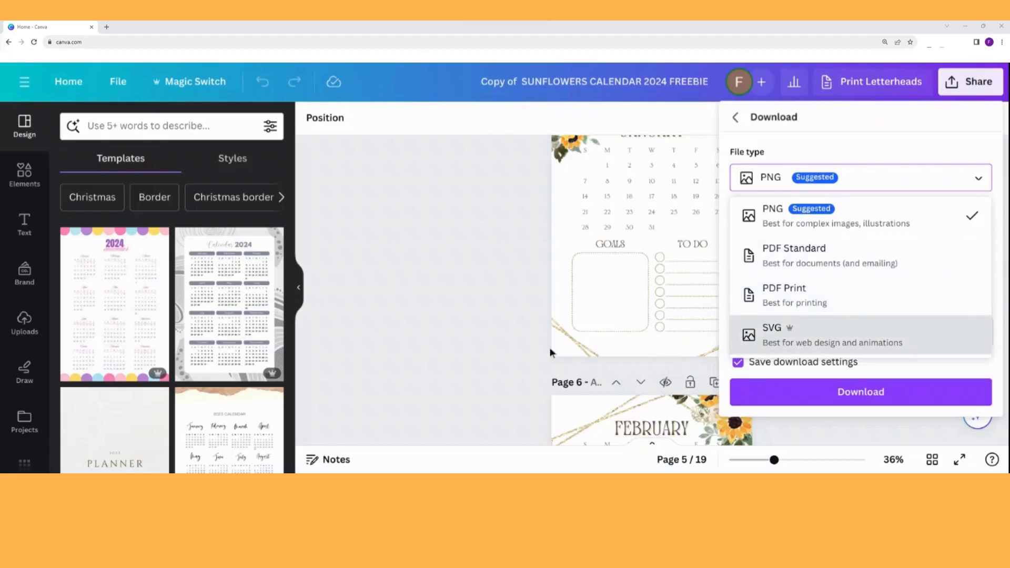
left_click(495, 335)
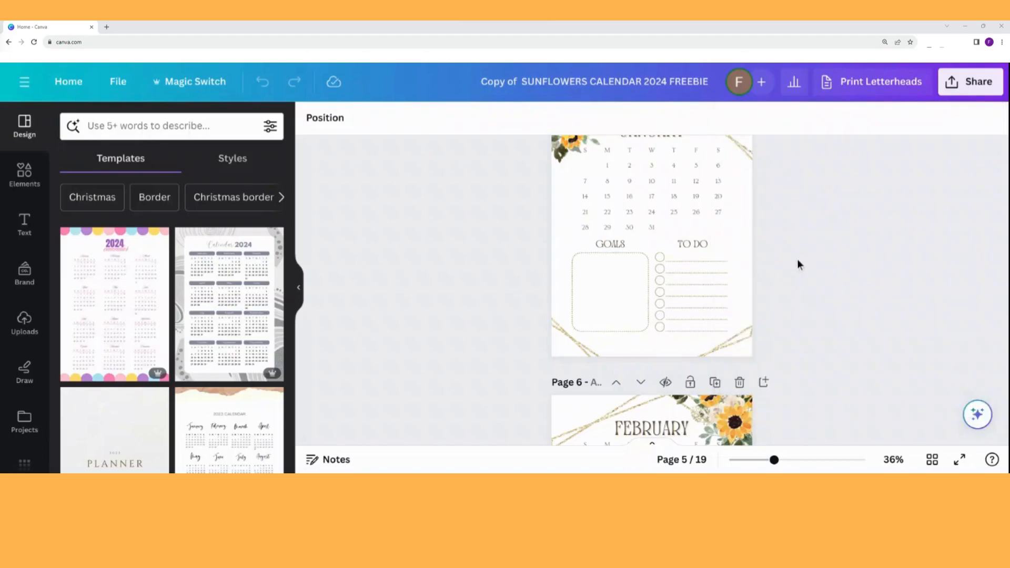
Look through the monthly calendar pages from February to October, checking their floral layouts, goals boxes and to-do lists
scroll(834, 195, "down", 3)
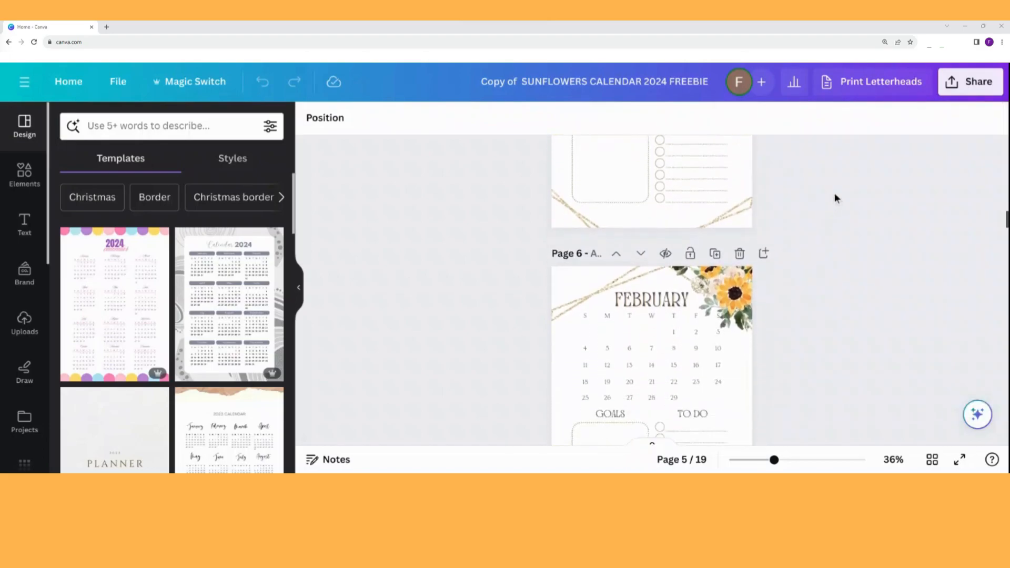
scroll(652, 291, "down", 2)
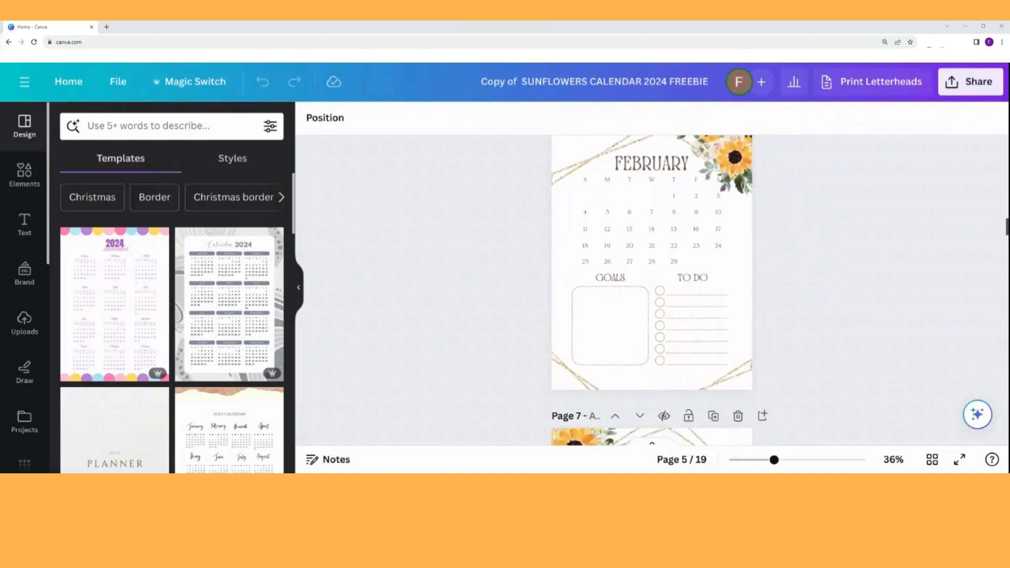
scroll(652, 291, "down", 3)
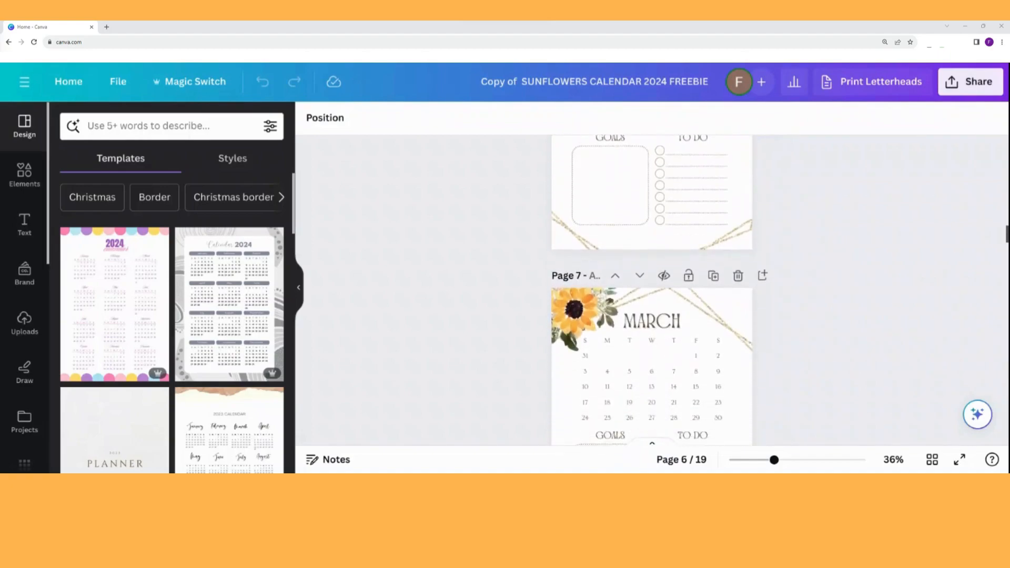
scroll(652, 290, "down", 3)
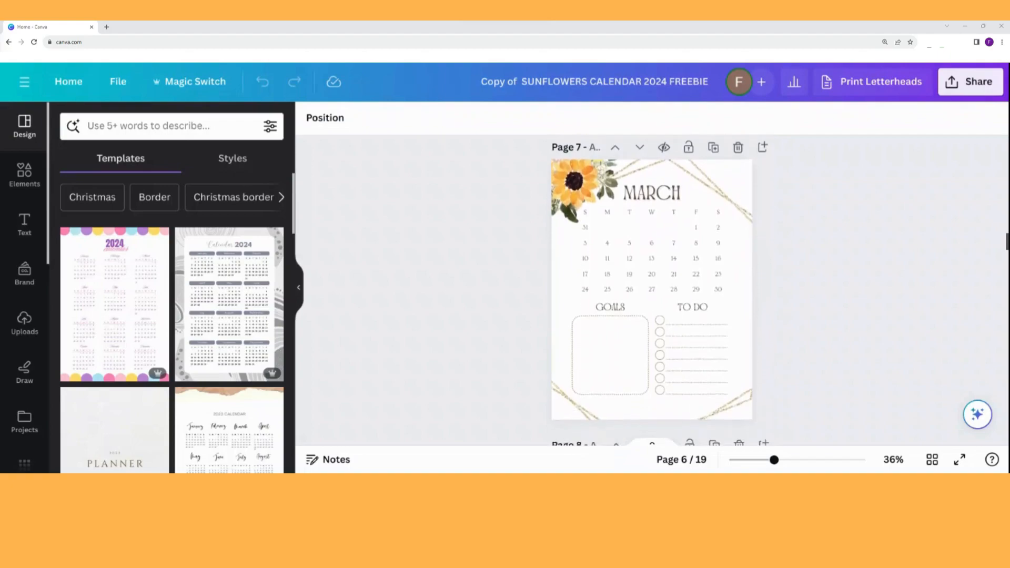
scroll(652, 291, "down", 3)
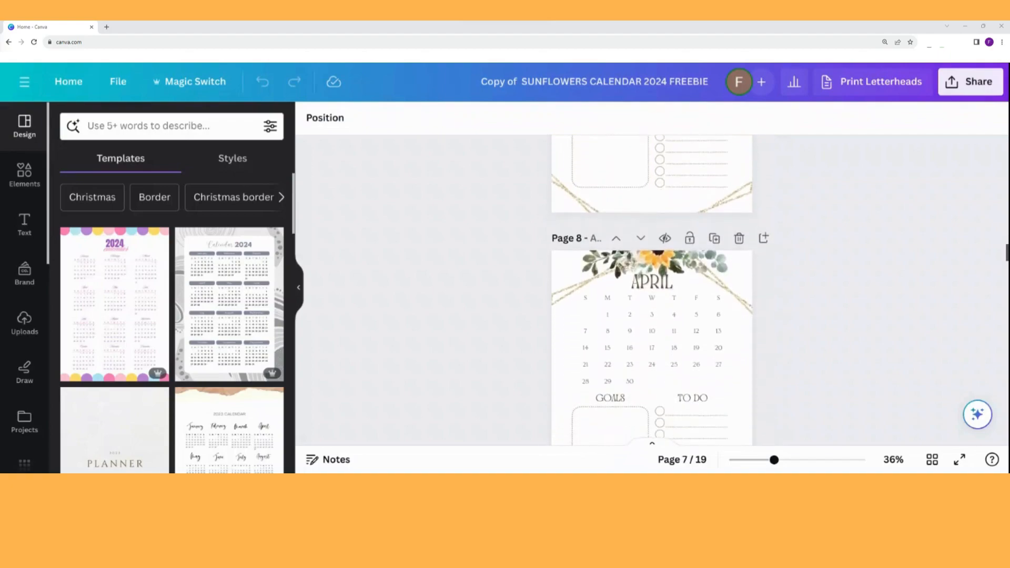
scroll(652, 291, "down", 5)
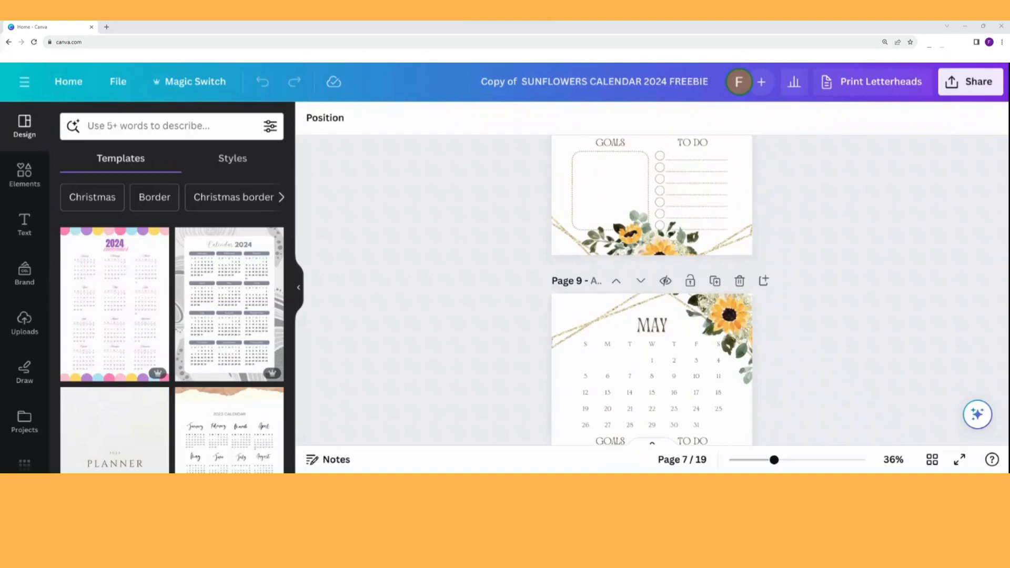
scroll(674, 179, "down", 3)
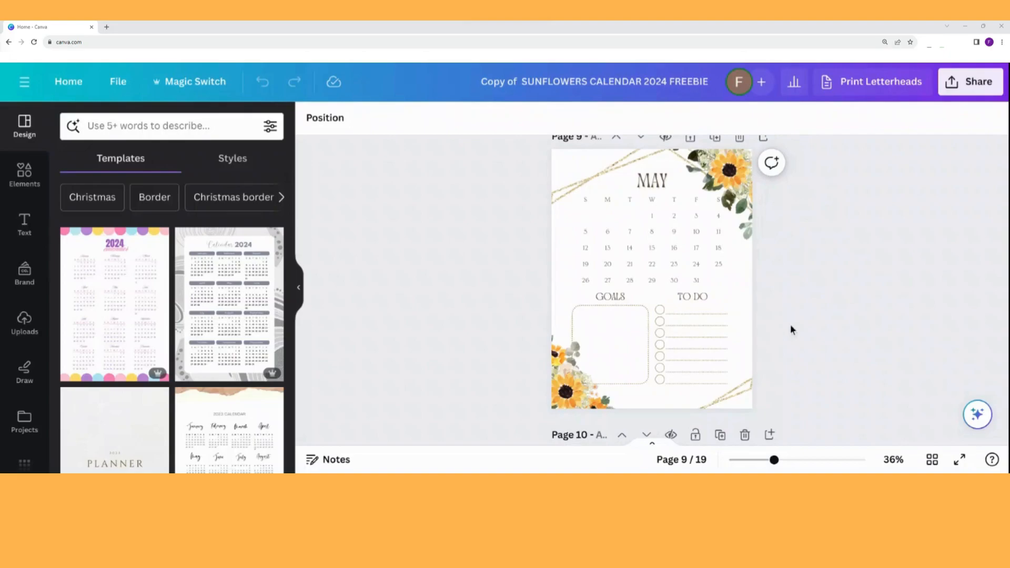
scroll(793, 342, "down", 3)
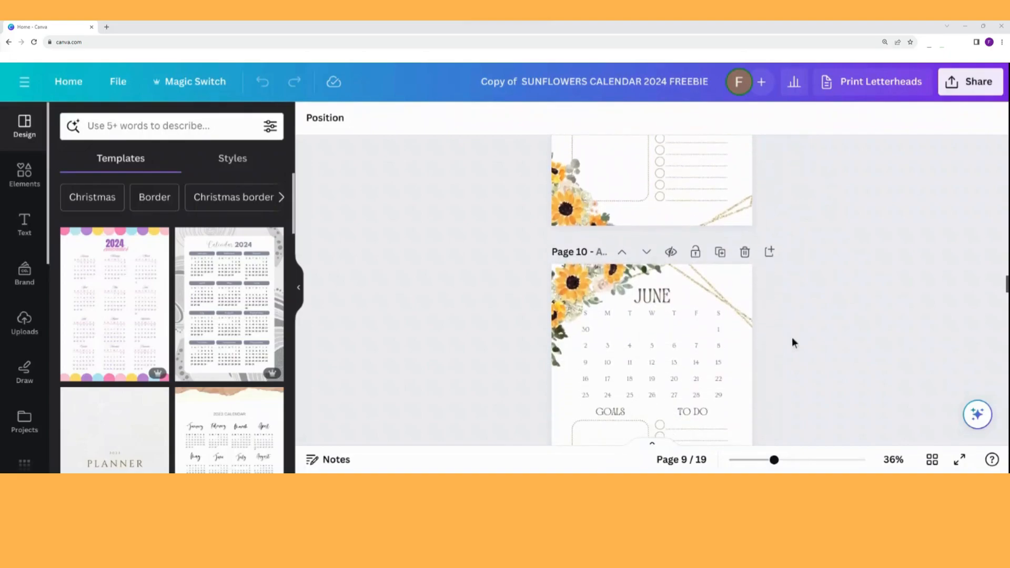
scroll(792, 337, "down", 5)
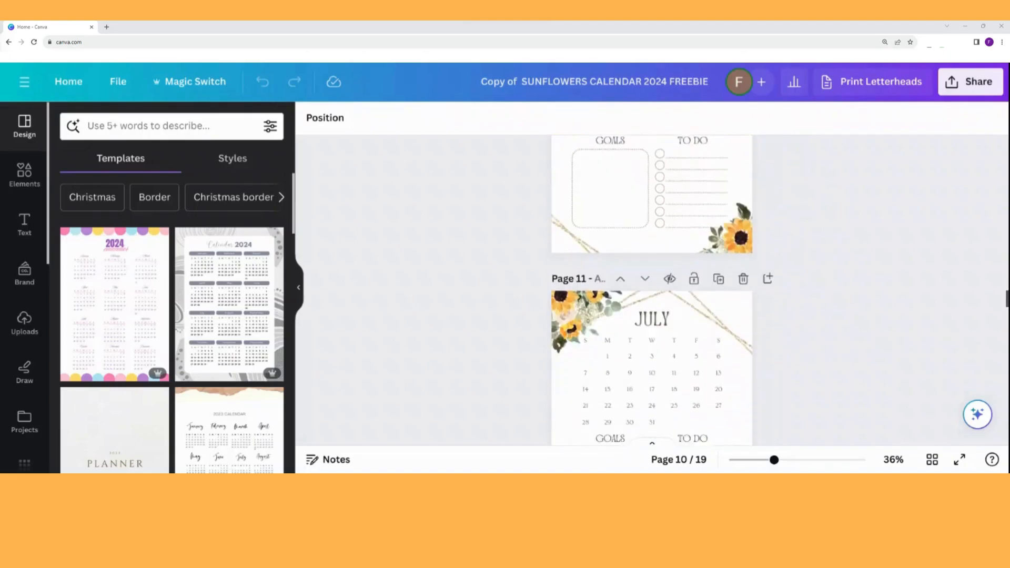
scroll(652, 290, "down", 5)
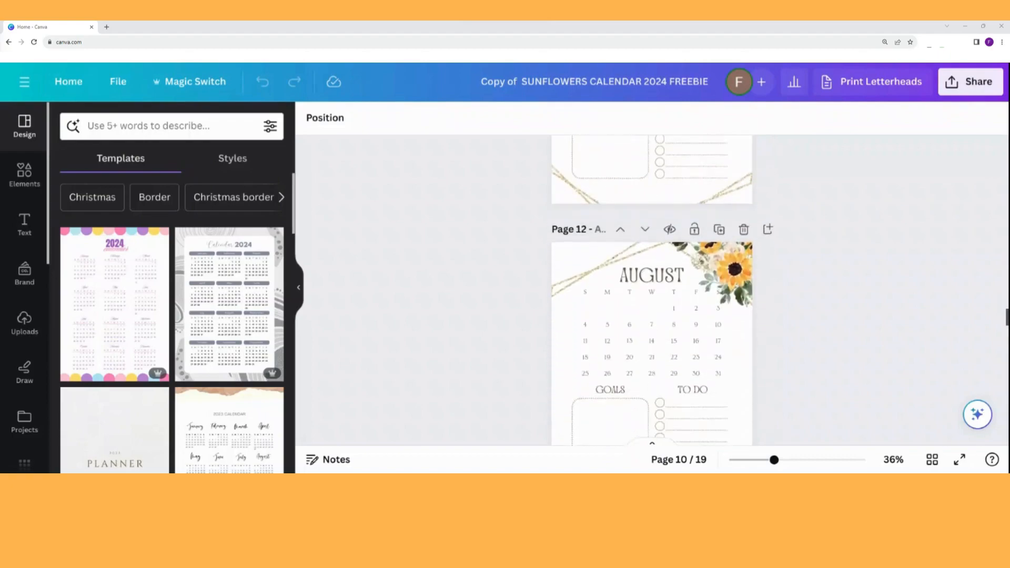
scroll(652, 291, "down", 1)
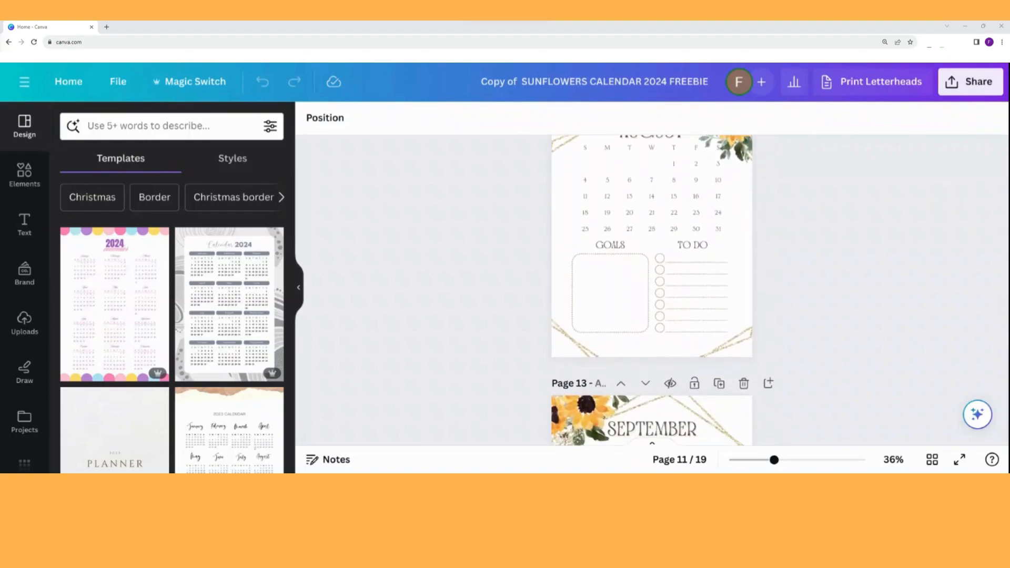
scroll(652, 291, "down", 4)
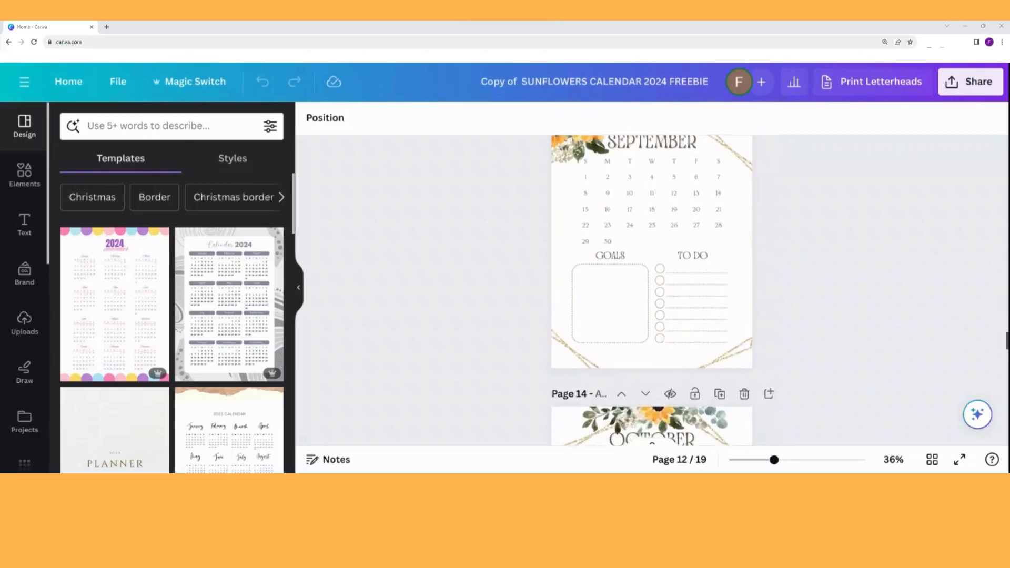
scroll(652, 291, "down", 1)
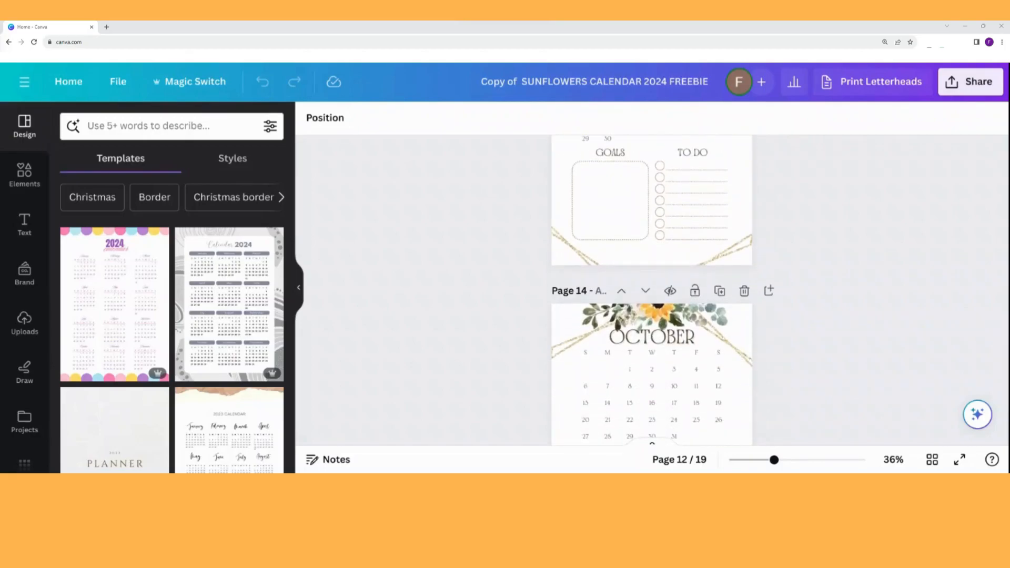
scroll(653, 291, "down", 3)
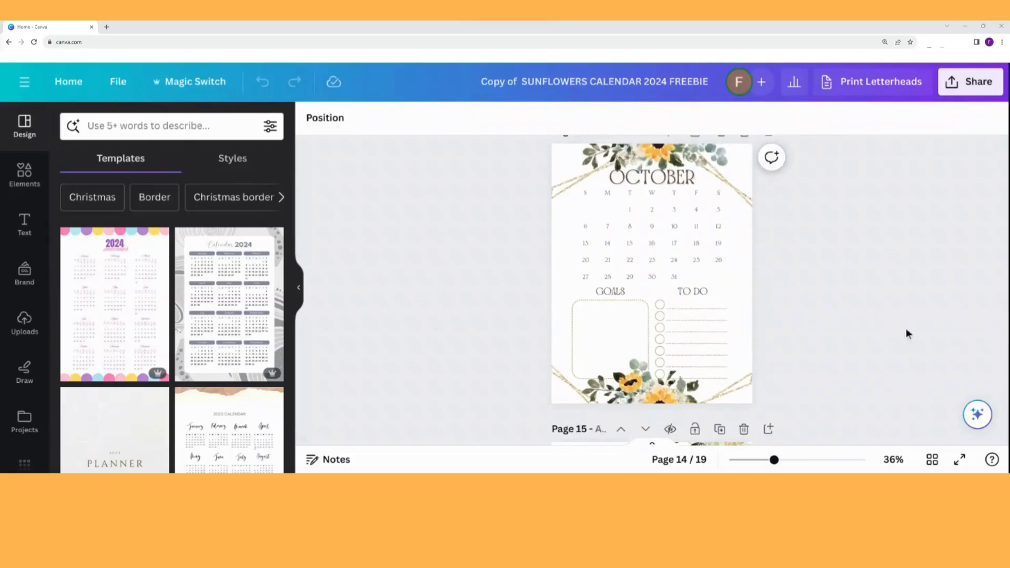
Return to the Calendar 2024 cover page and view the Commercial Use Rights page again
scroll(905, 327, "up", 20)
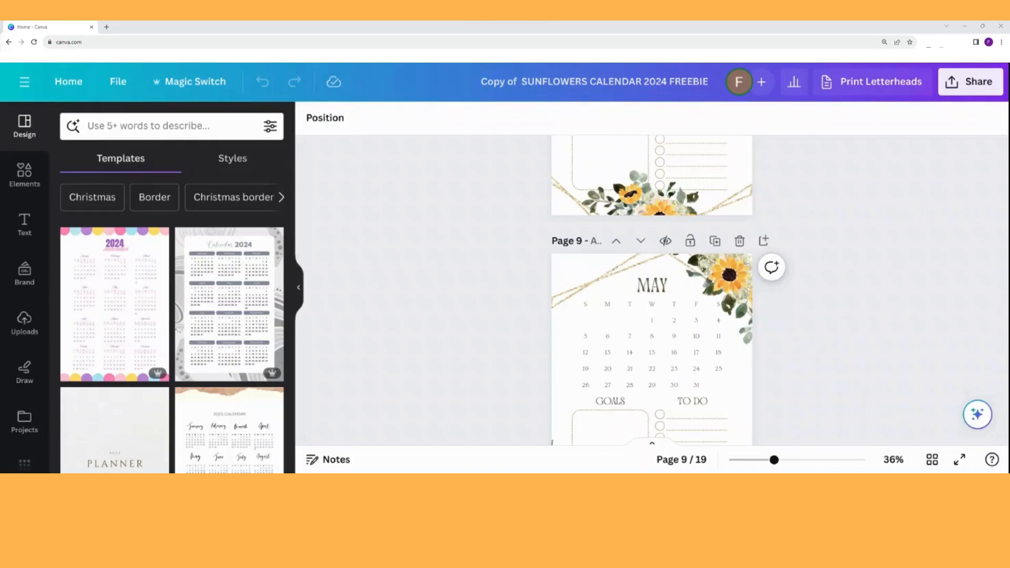
scroll(652, 290, "up", 8)
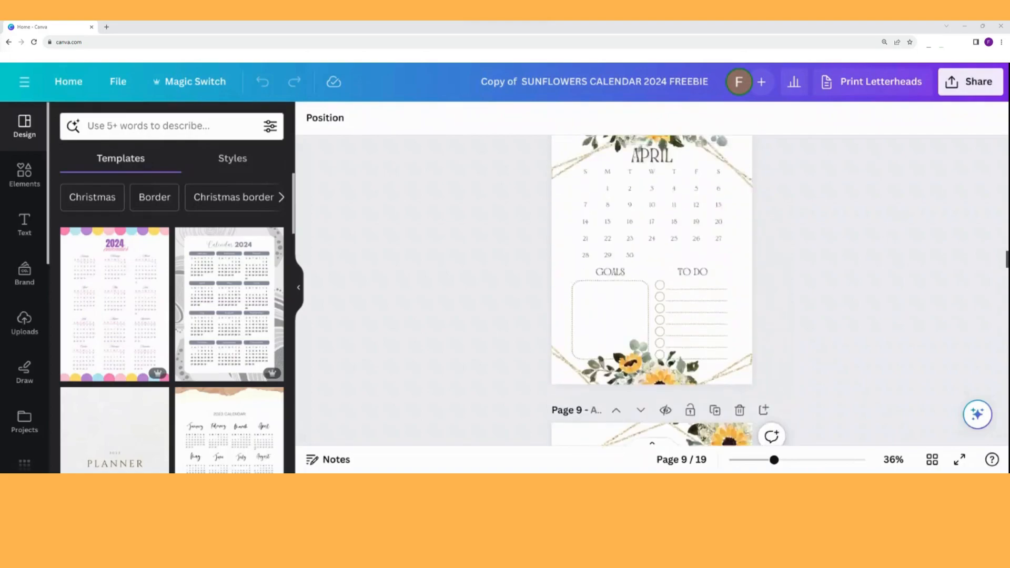
scroll(652, 291, "up", 10)
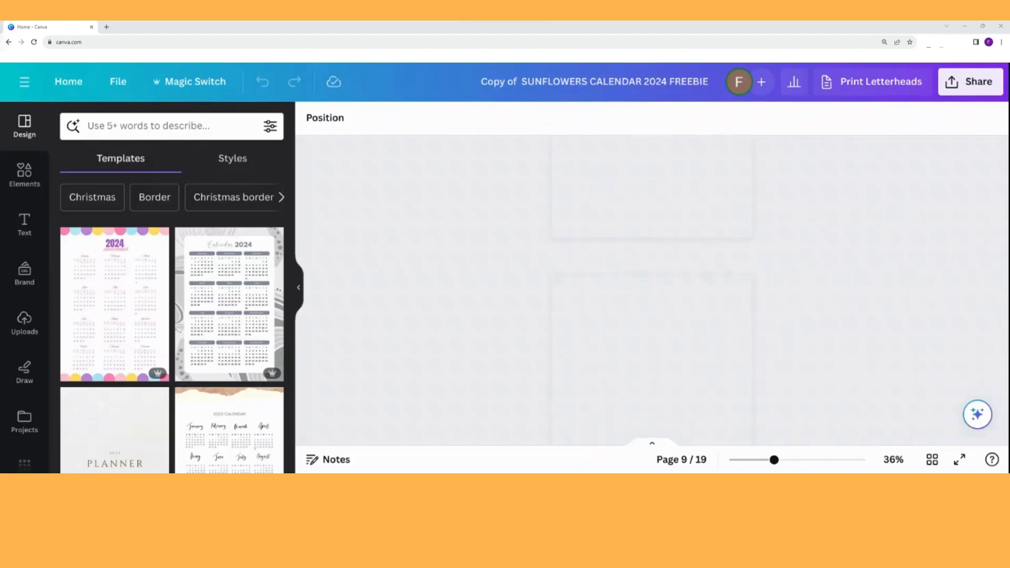
left_click_drag(1007, 184, 1007, 150)
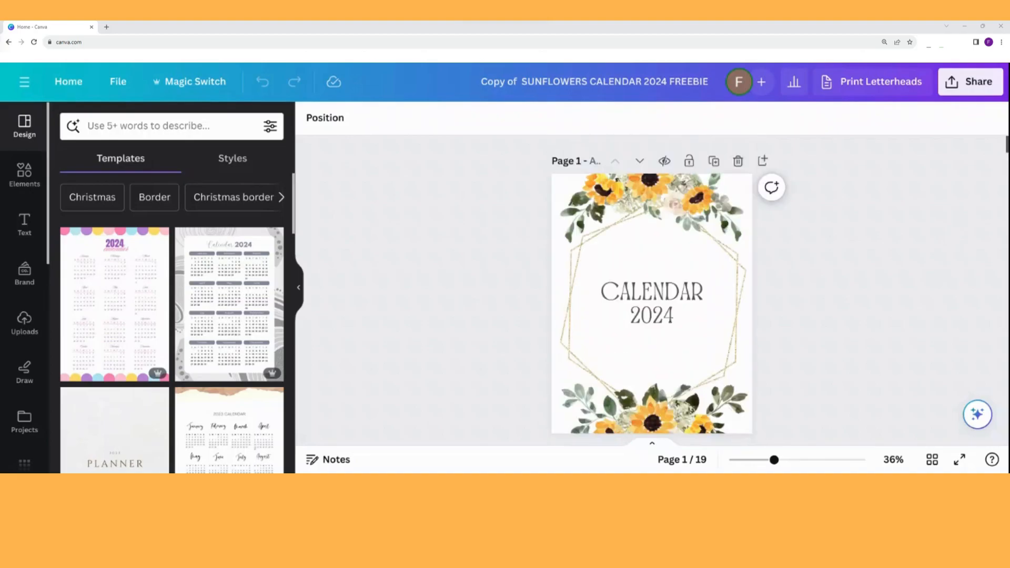
scroll(694, 249, "down", 5)
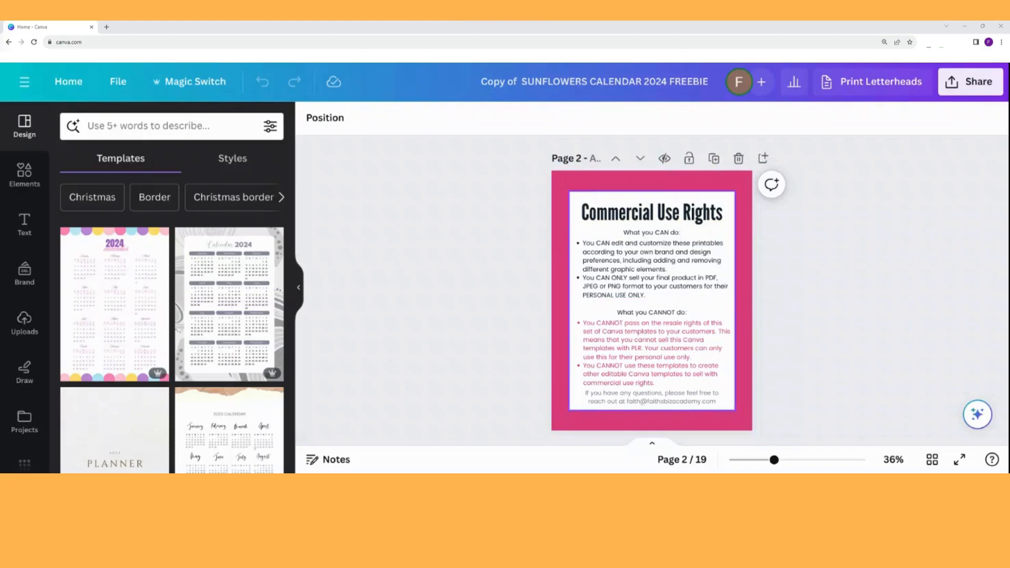
Read the pages on commercial use rights, graphics used and where to find commercial use graphics, and view the January calendar page
scroll(652, 300, "down", 1)
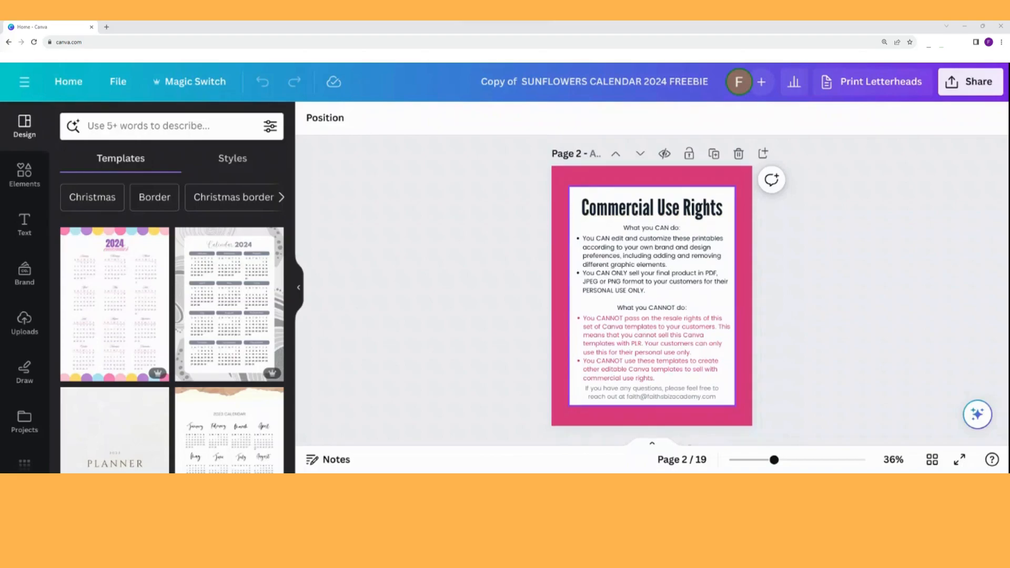
scroll(652, 289, "down", 2)
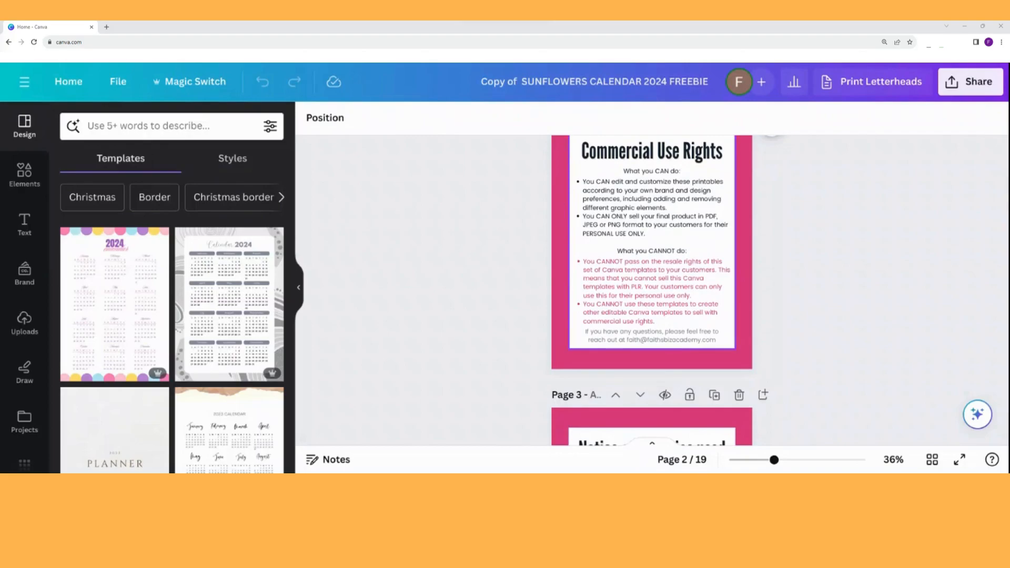
scroll(652, 289, "down", 4)
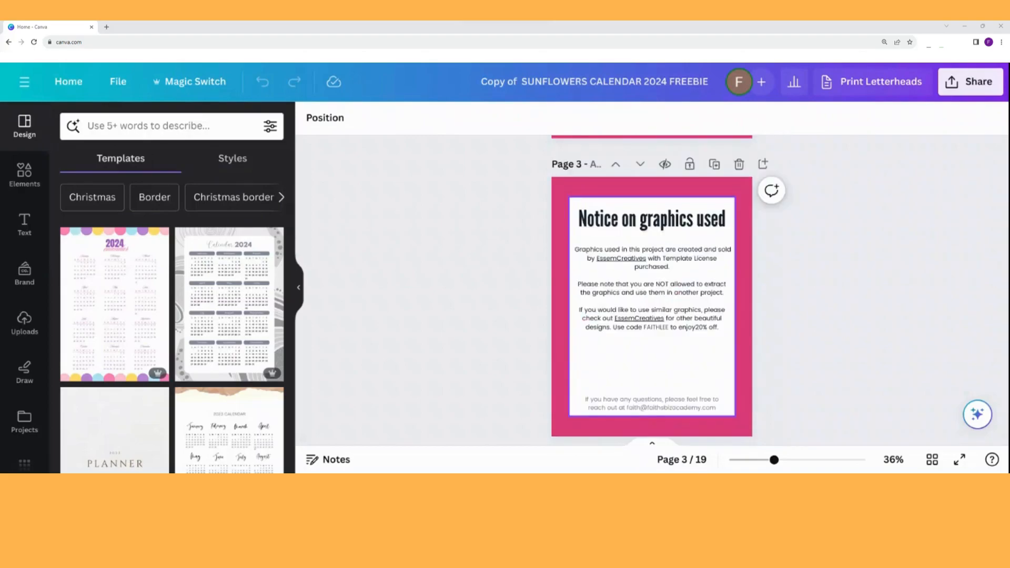
scroll(652, 290, "down", 2)
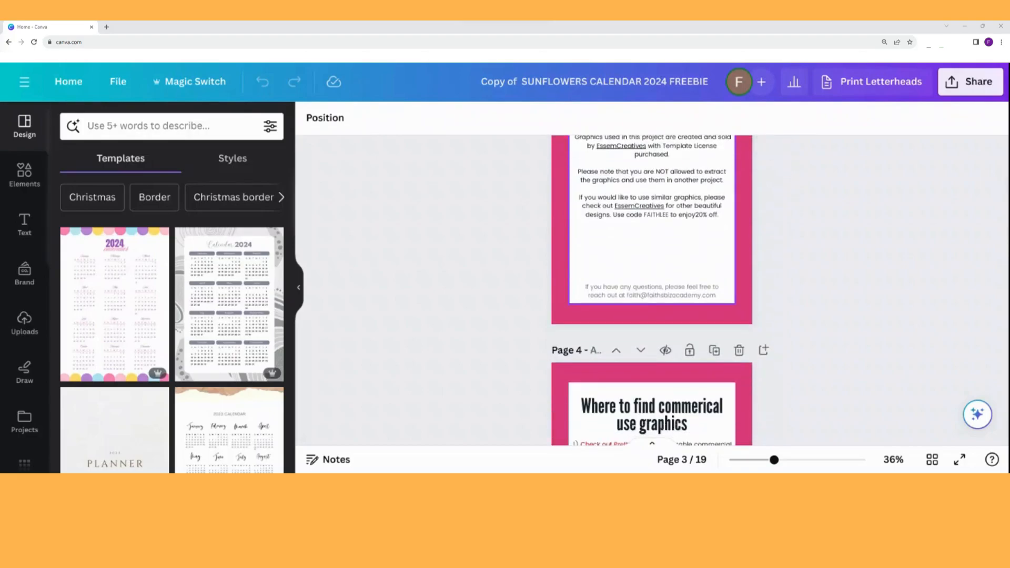
scroll(652, 289, "down", 3)
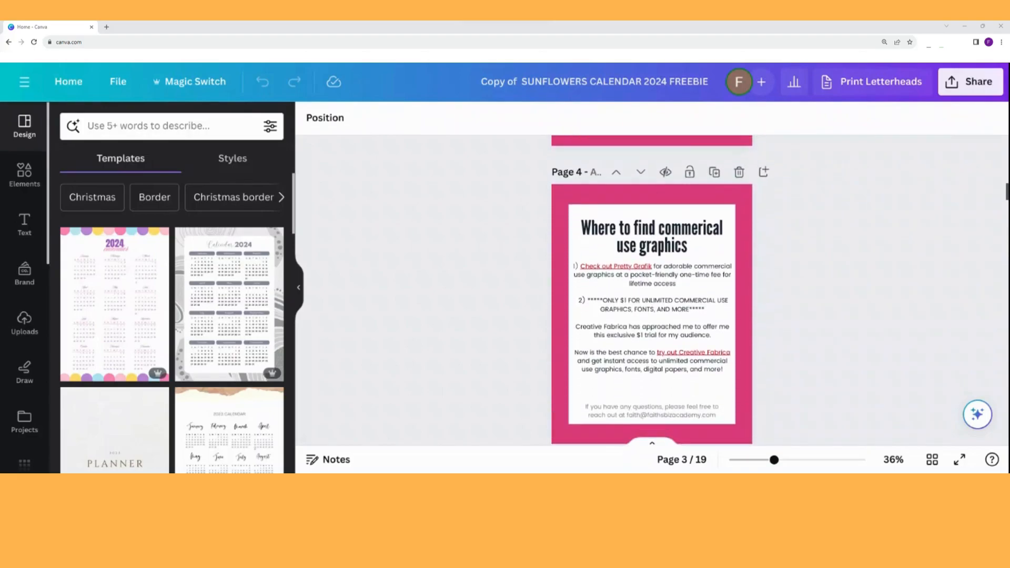
scroll(652, 290, "down", 1)
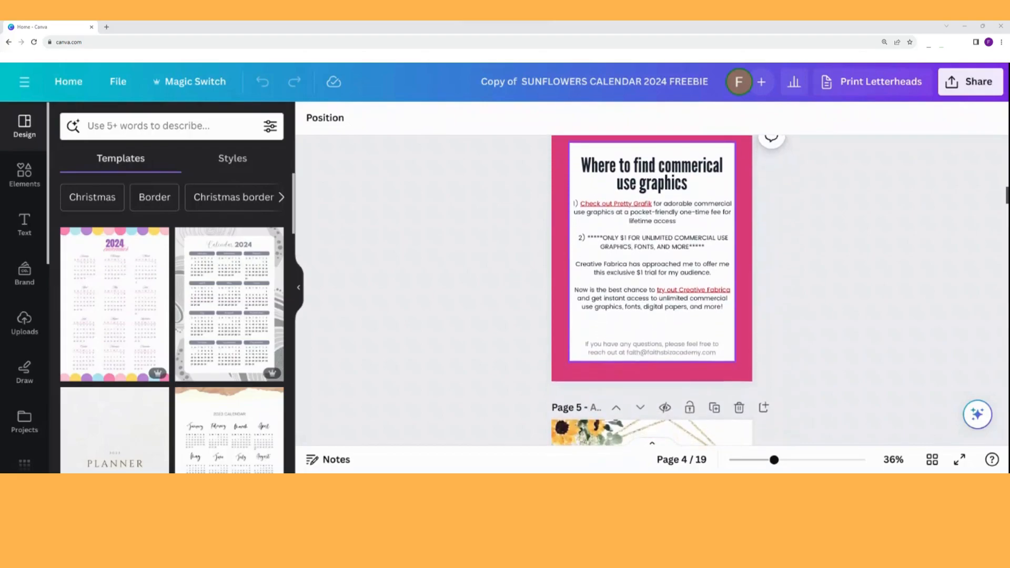
scroll(652, 289, "down", 1)
scroll(652, 290, "down", 4)
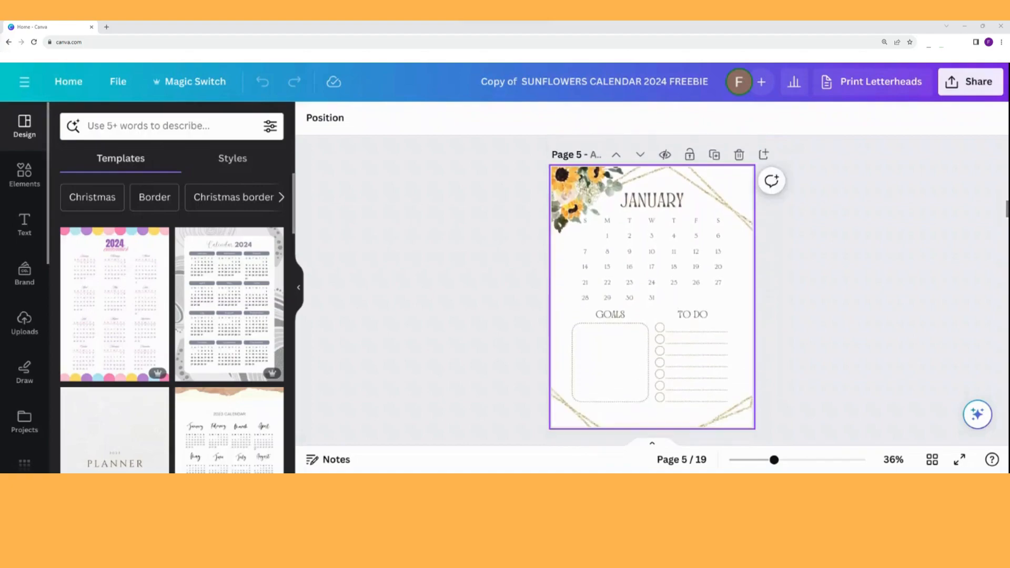
scroll(652, 289, "down", 1)
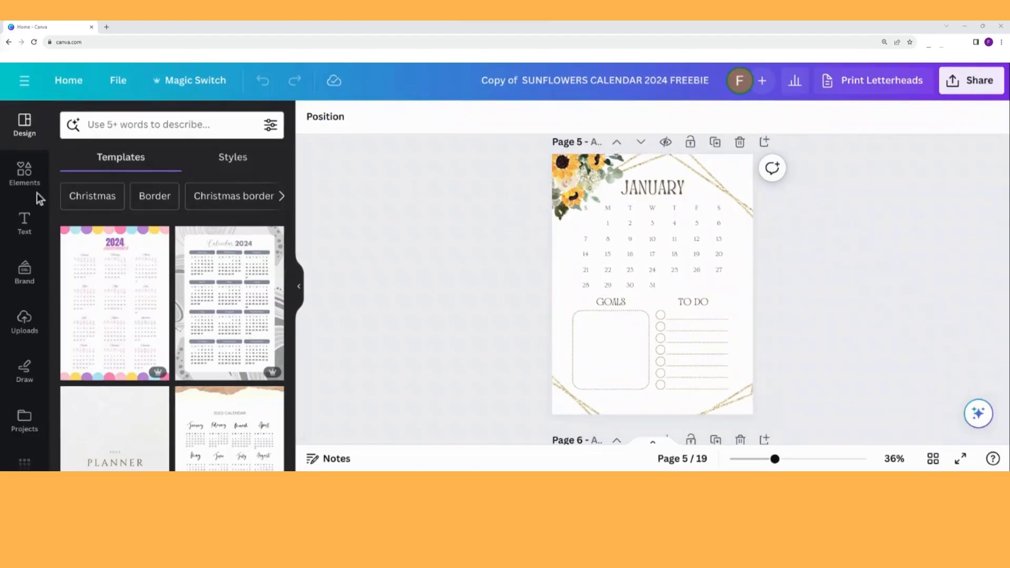
Search the elements library for "flowers" and add the blue watercolor bouquet graphic to the January page
left_click(25, 178)
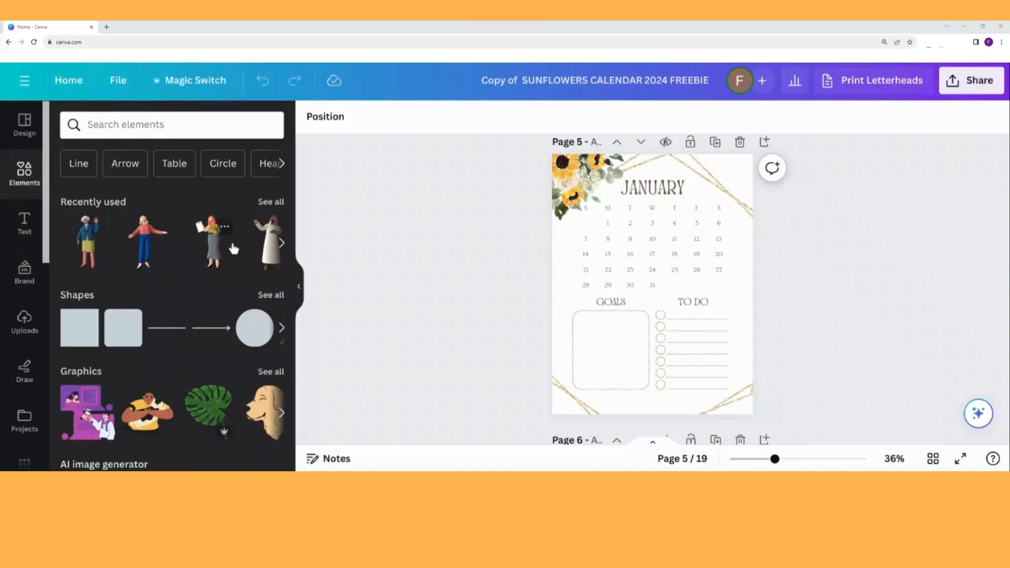
scroll(177, 304, "down", 1)
scroll(178, 305, "up", 1)
left_click(158, 123)
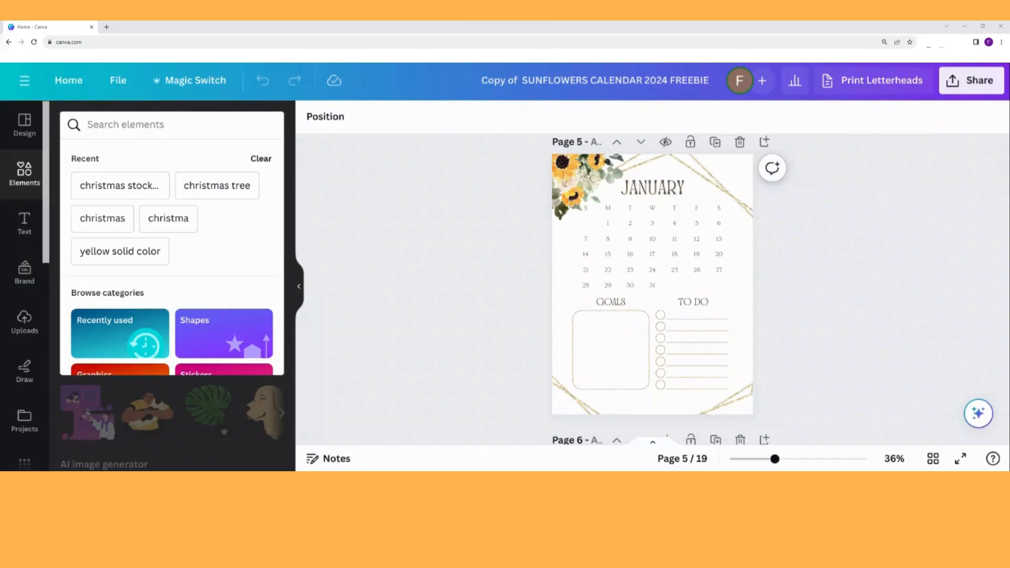
type("flowr\\e")
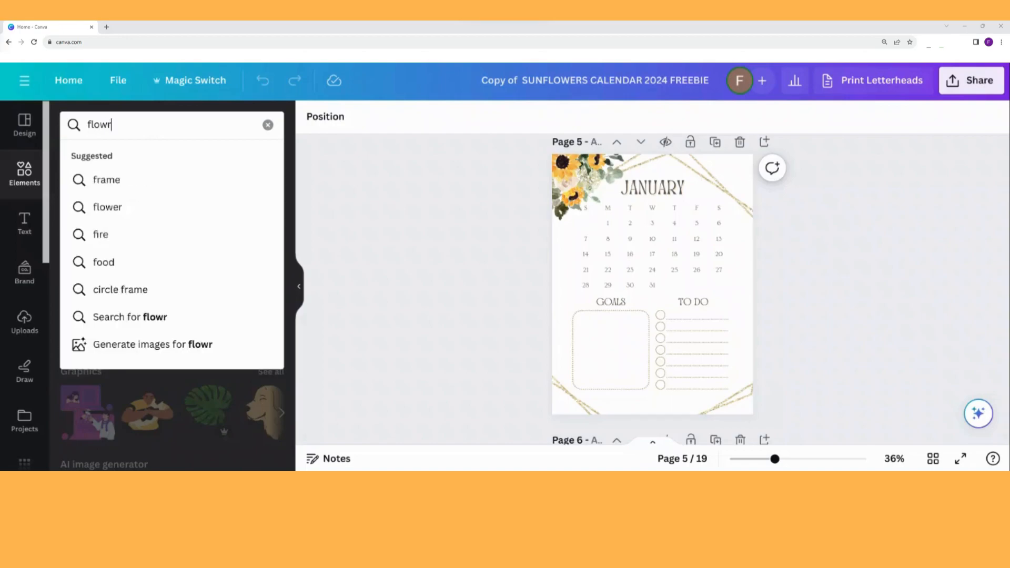
key("BackSpace")
key("BackSpace")
type("e")
key("BackSpace")
key("BackSpace")
type("e")
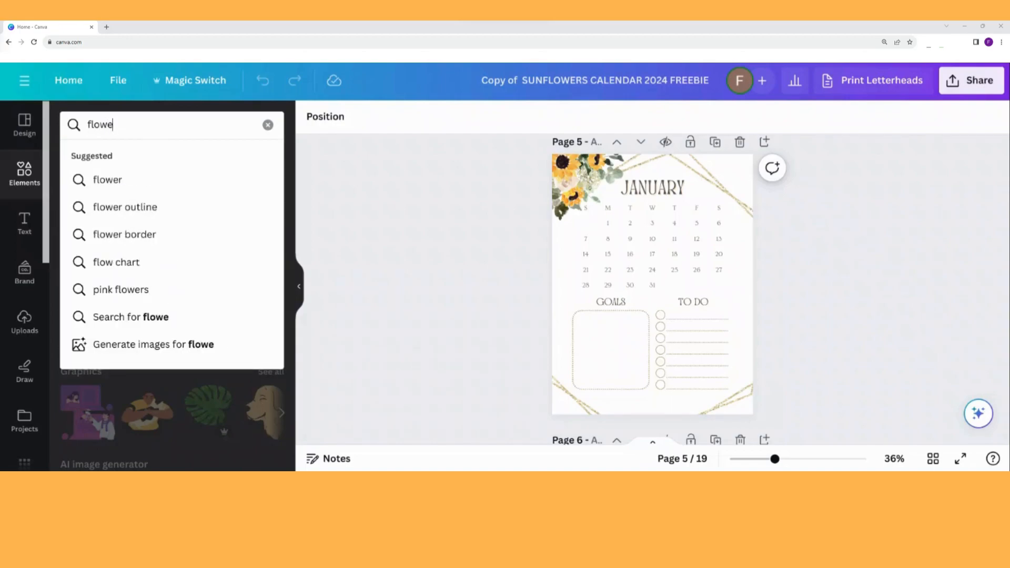
type("rs")
key("Return")
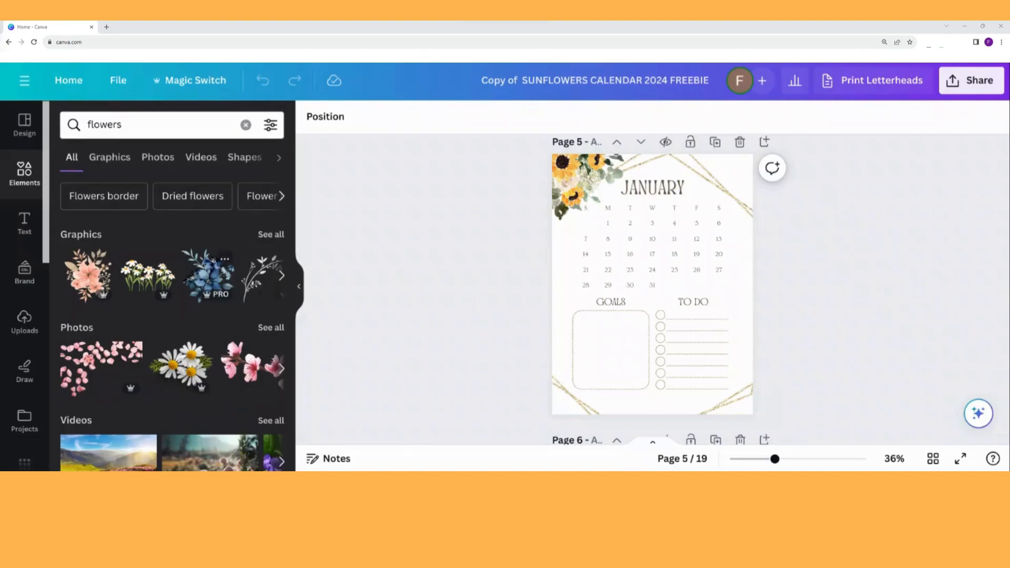
left_click(208, 271)
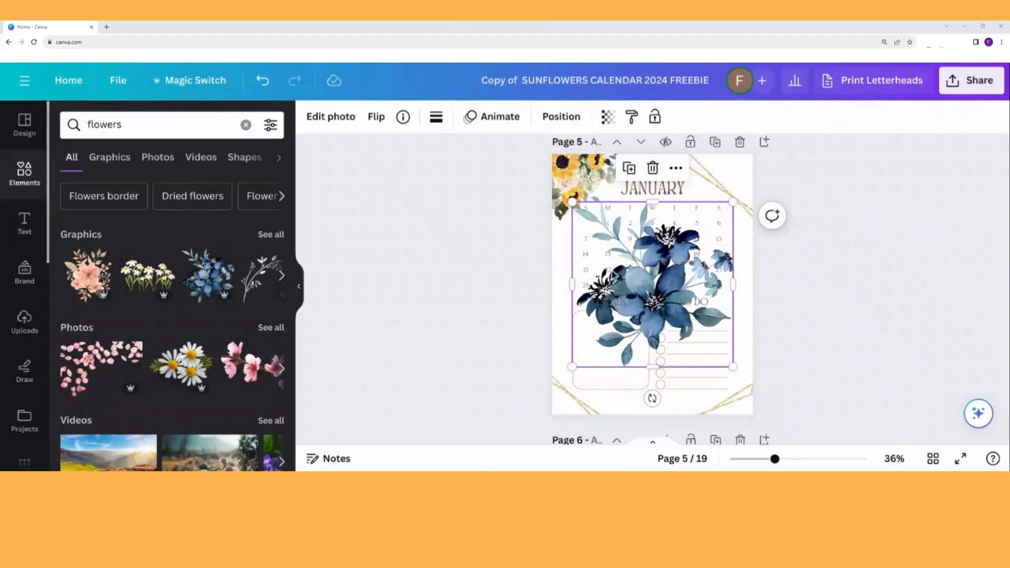
Delete the sunflower cluster from the January page's upper-left corner and move the blue bouquet into its place
left_click(567, 172)
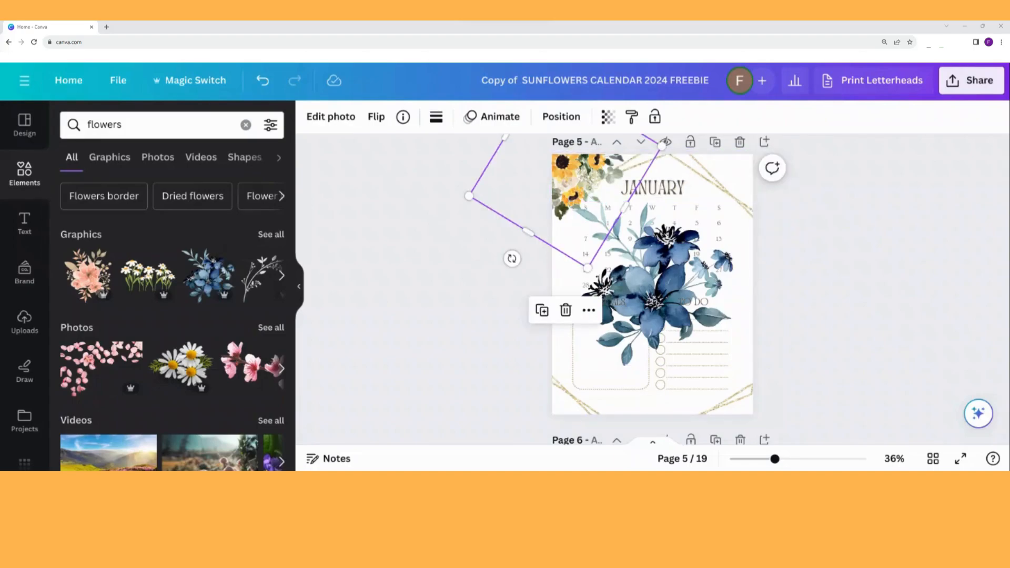
key("Delete")
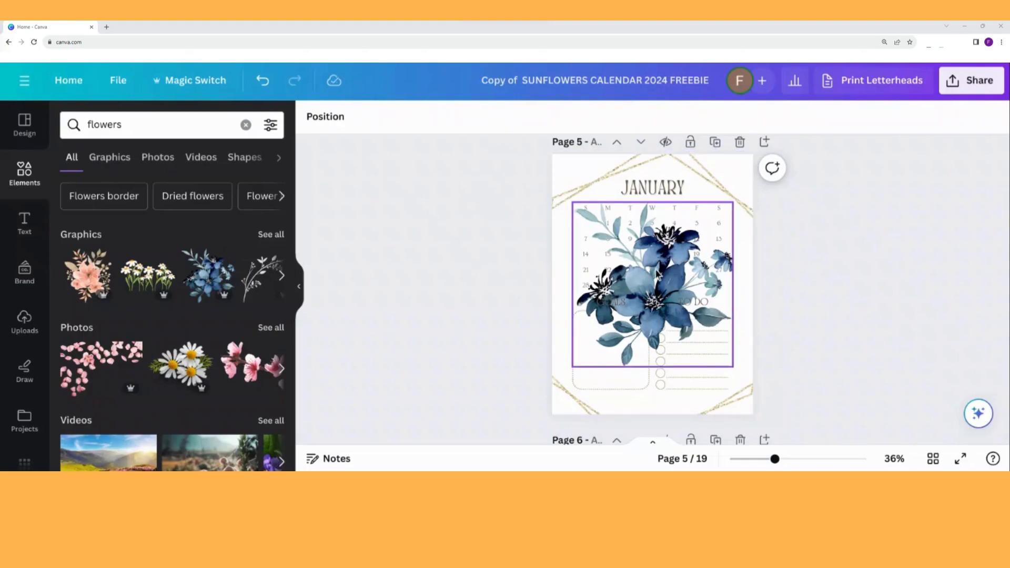
left_click_drag(589, 203, 523, 131)
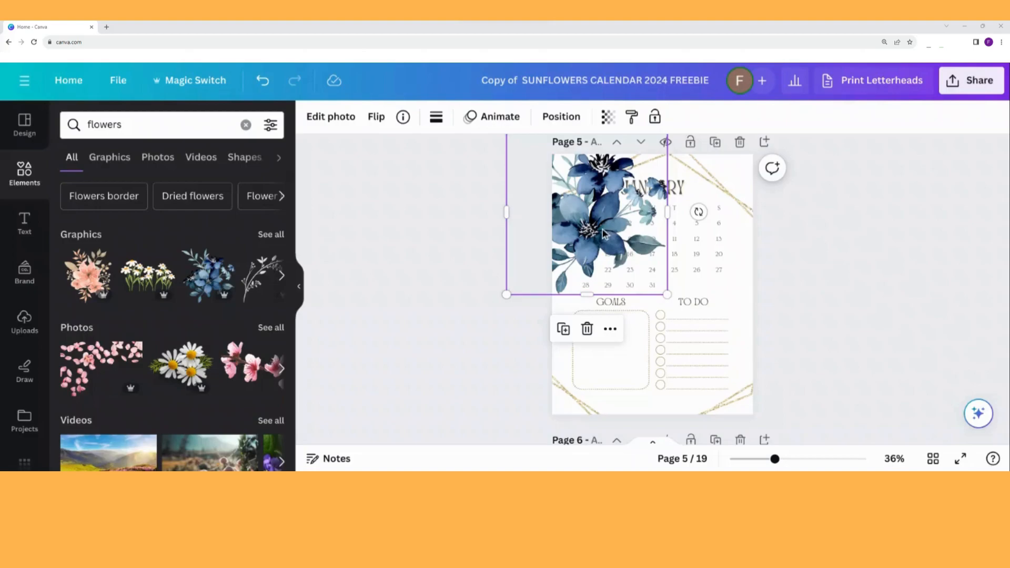
left_click_drag(603, 230, 595, 192)
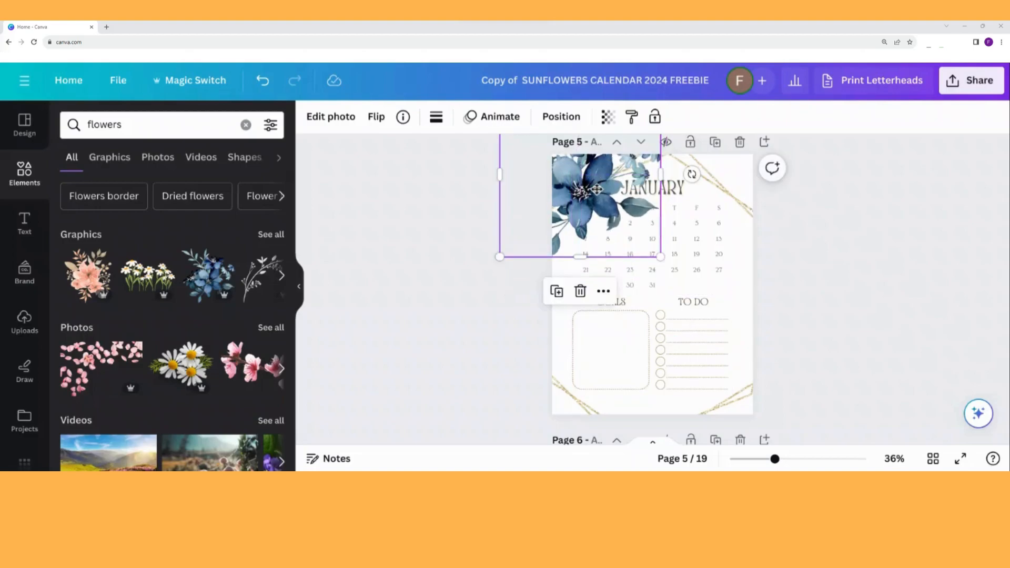
Shrink and rotate the blue bouquet and fit it into the upper-left corner of the January page beside the month title
left_click_drag(644, 252, 615, 221)
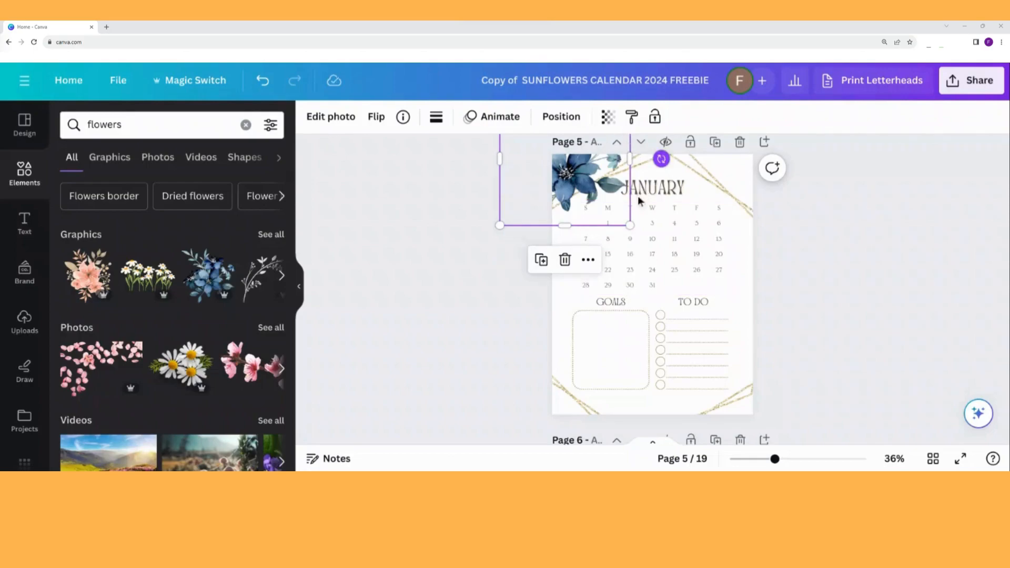
left_click_drag(521, 246, 519, 243)
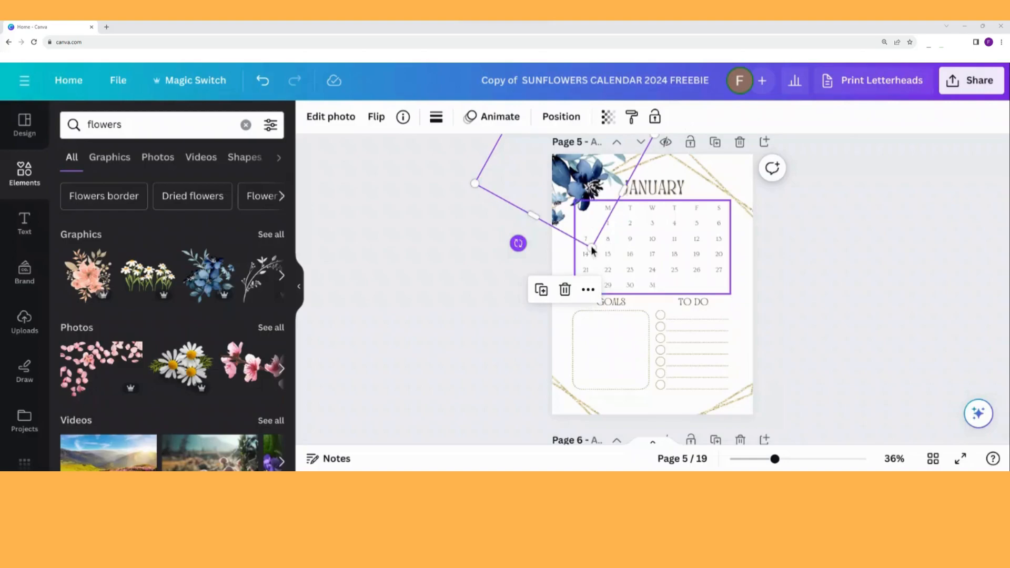
left_click_drag(592, 246, 574, 181)
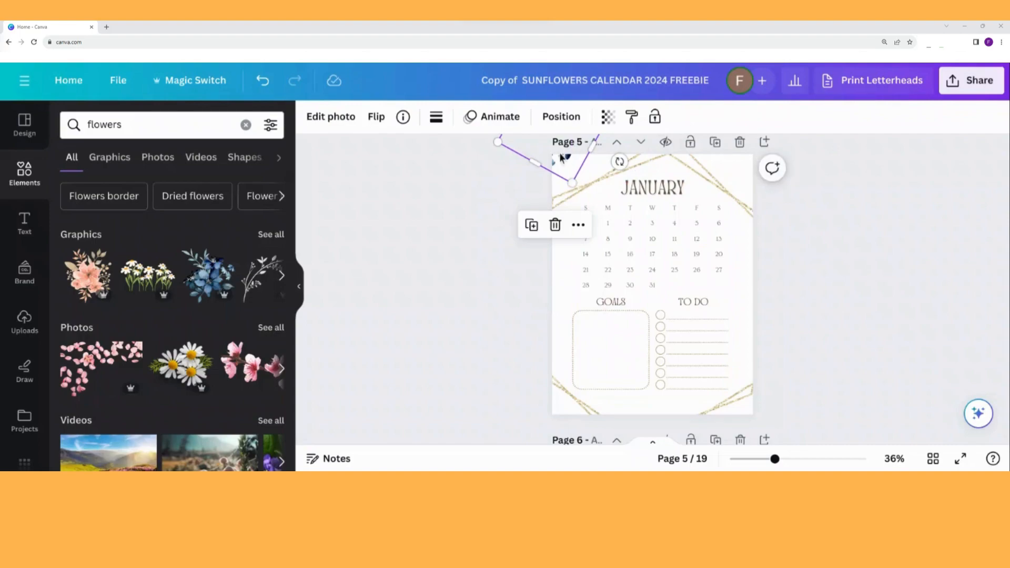
left_click_drag(557, 181, 582, 197)
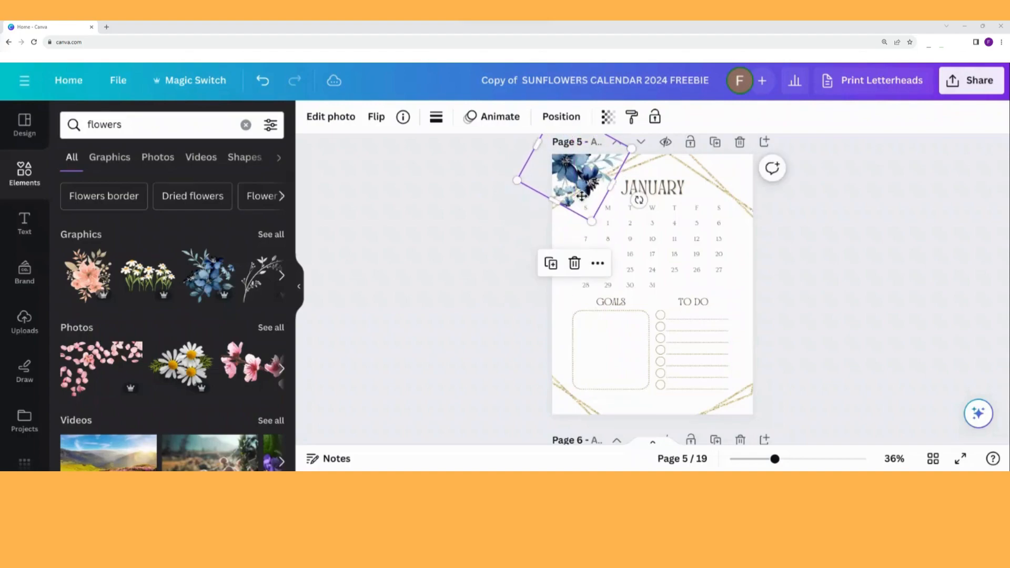
left_click_drag(586, 180, 592, 198)
left_click(448, 205)
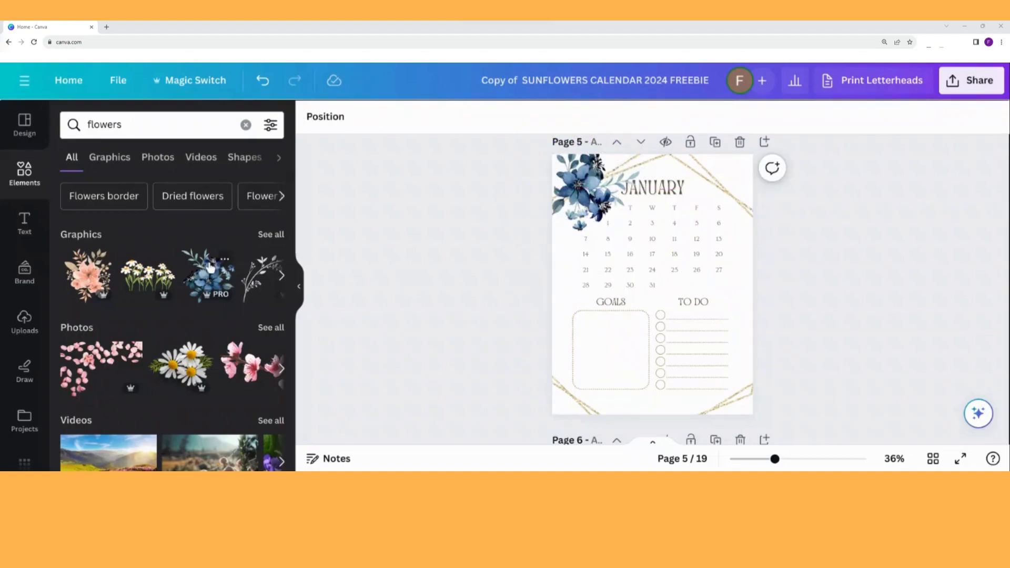
Replace the sunflower cluster on the February page with a blue flower spray from the Magic Recommendations for the blue bouquet graphic
left_click(88, 240)
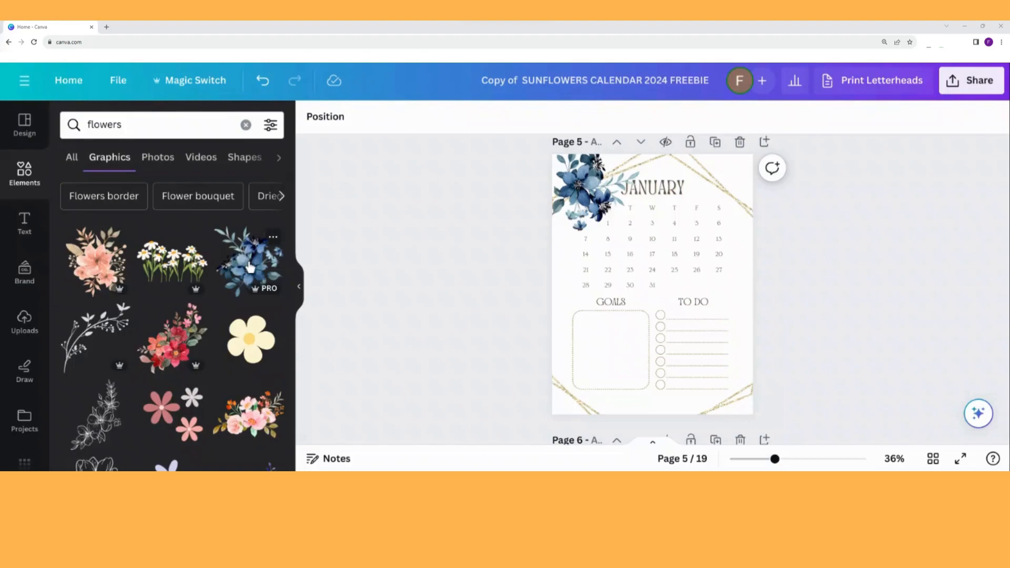
left_click(250, 267)
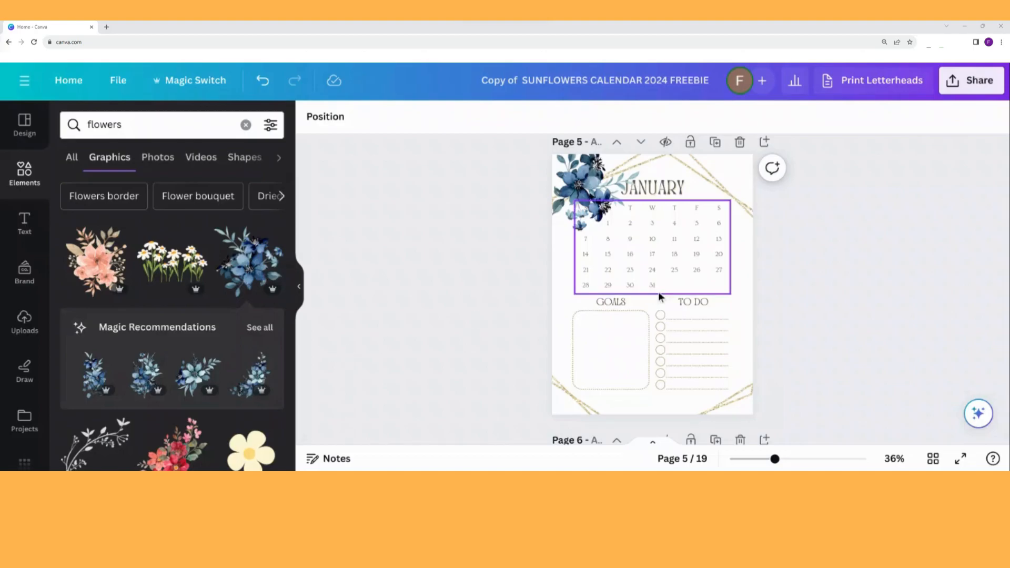
scroll(659, 291, "down", 5)
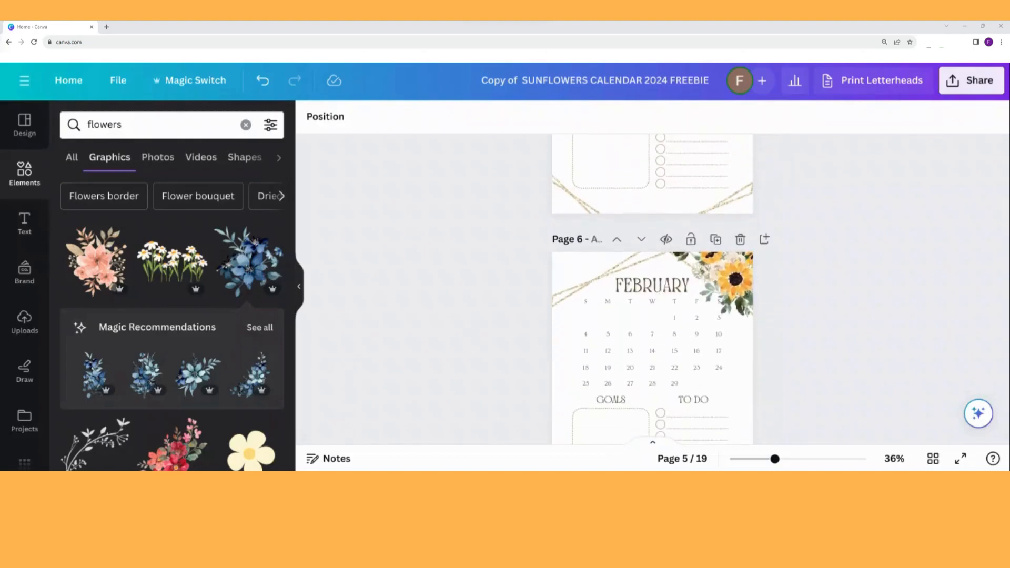
scroll(659, 292, "down", 1)
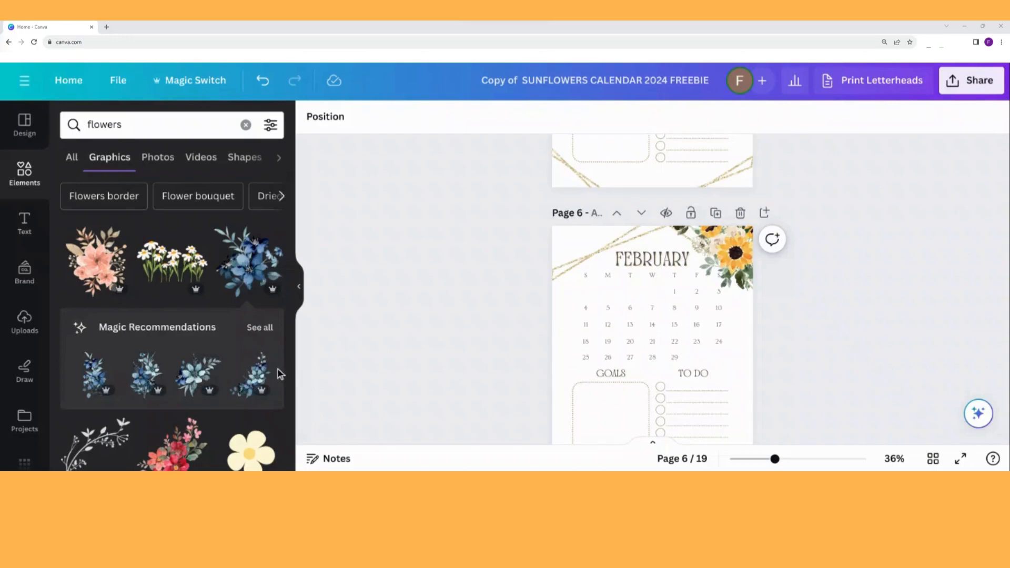
left_click(746, 255)
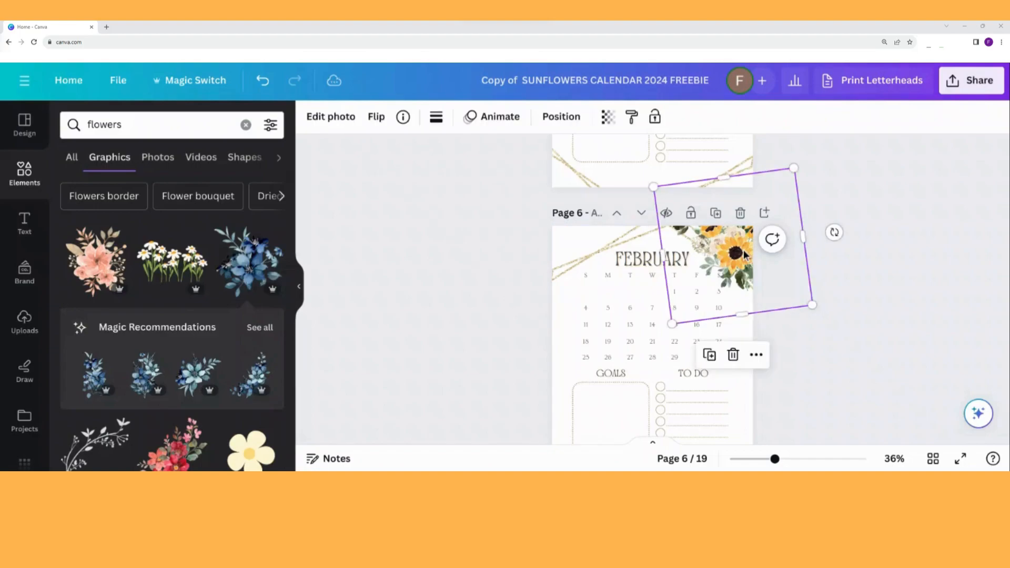
key("Delete")
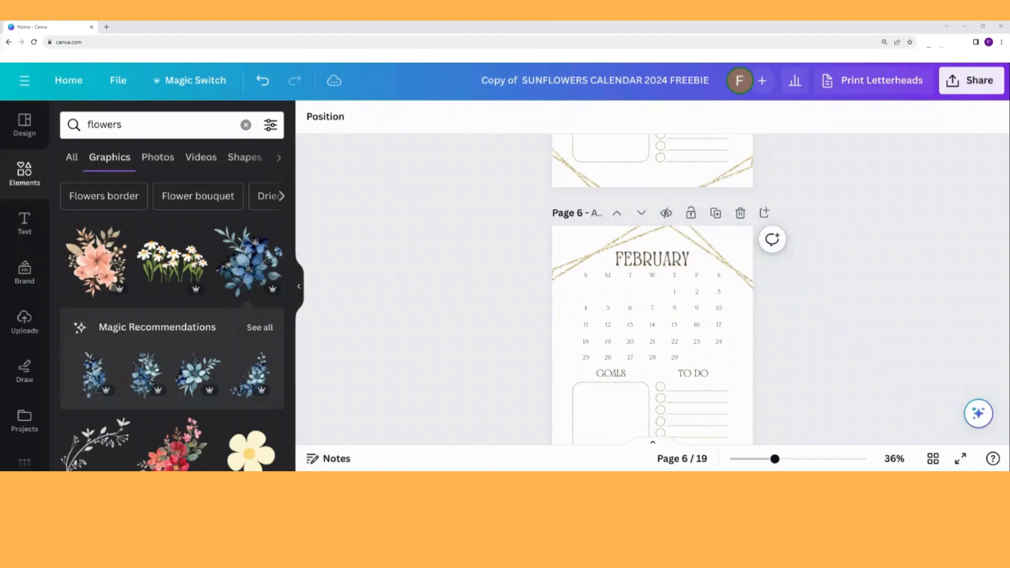
left_click(261, 387)
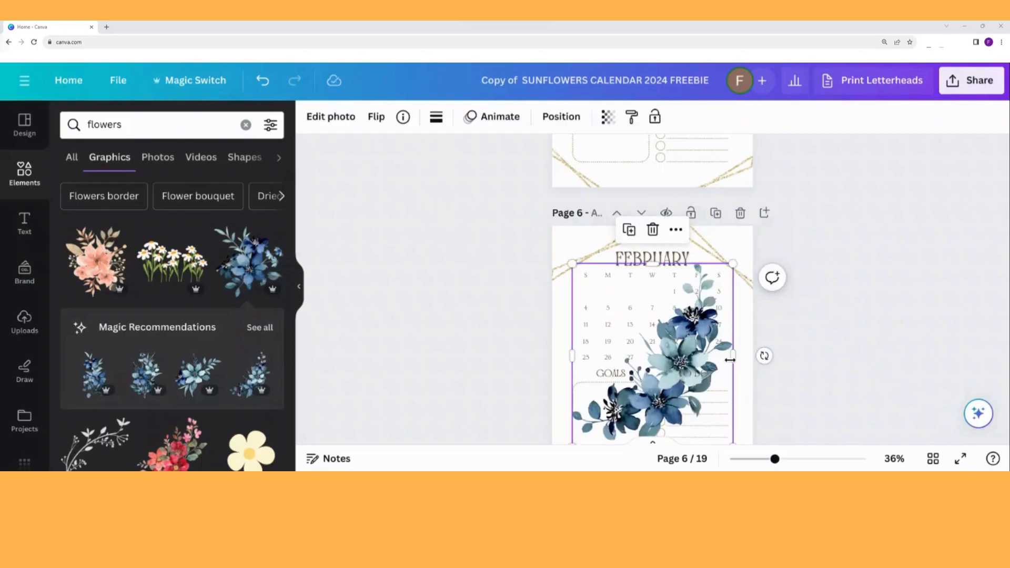
Shrink the blue flower spray on the February page to about half its size
left_click(710, 372)
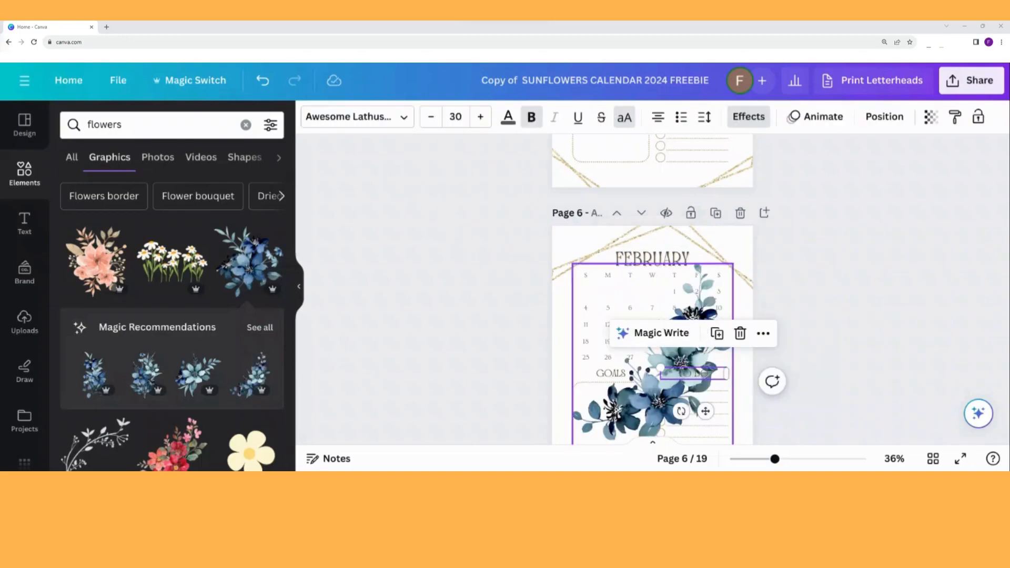
left_click(575, 266)
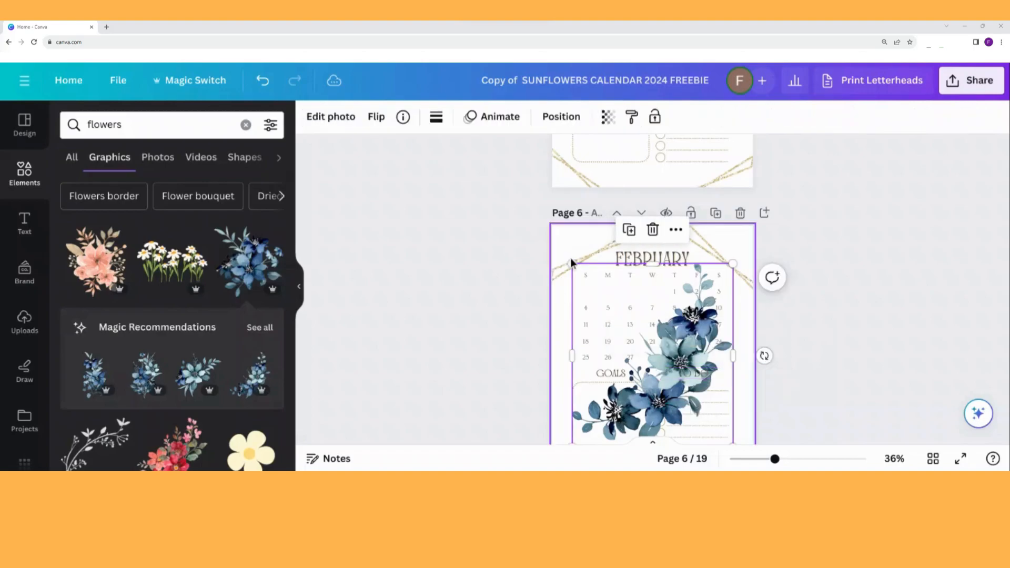
left_click_drag(573, 263, 653, 356)
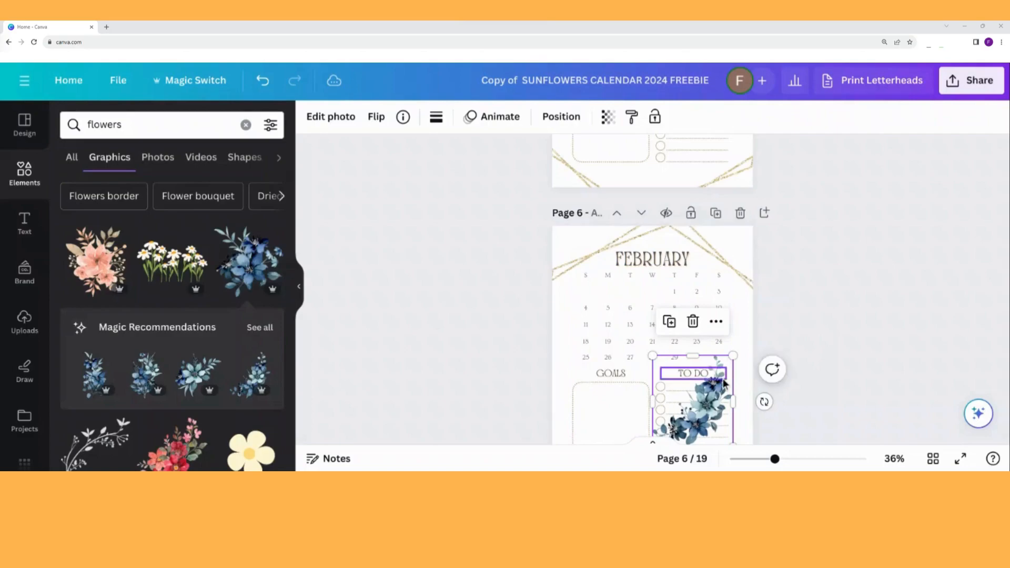
Move the blue flower spray from the To Do section to the February page's upper-right corner
scroll(683, 390, "up", 3)
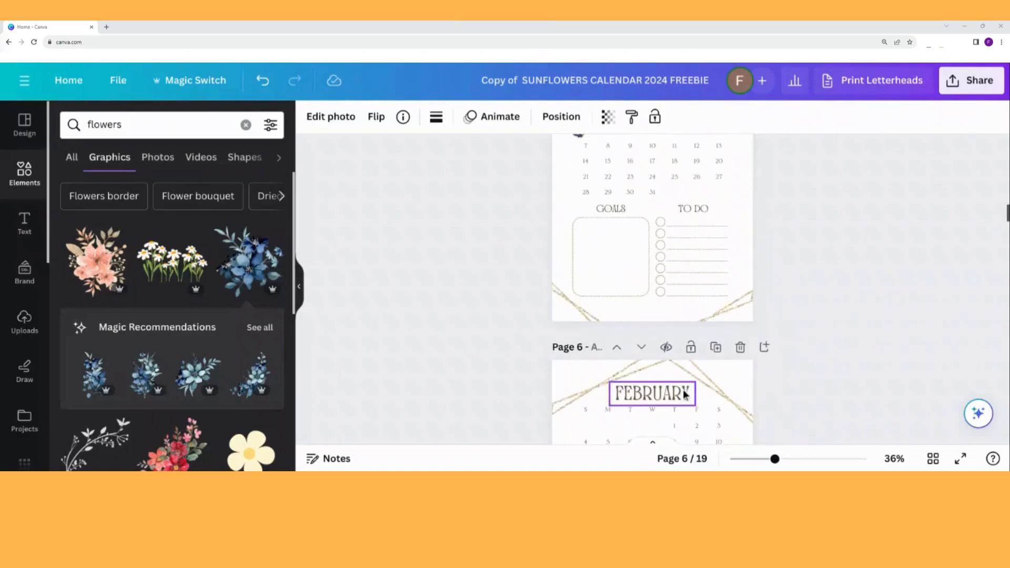
scroll(683, 389, "down", 2)
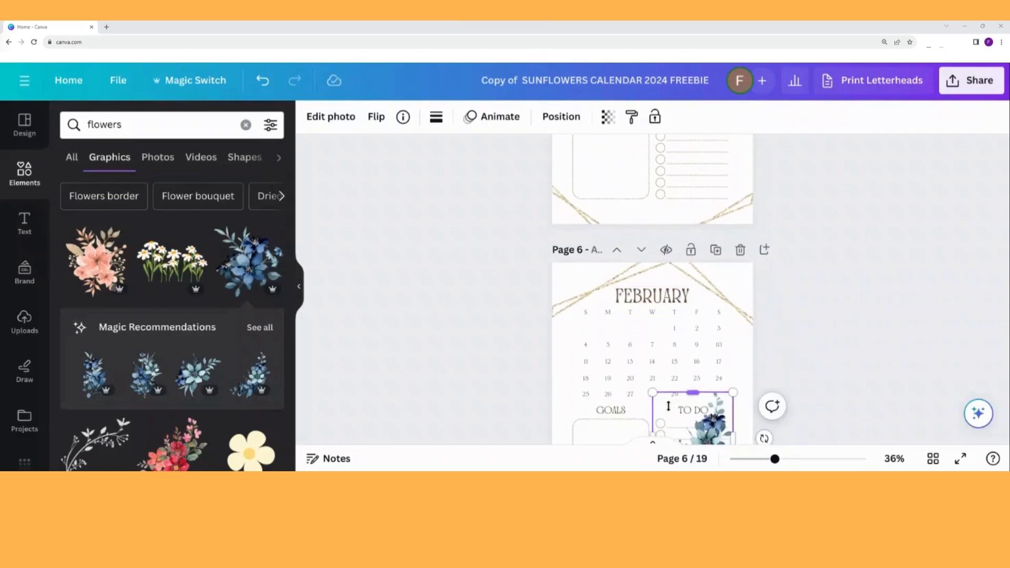
left_click(668, 406)
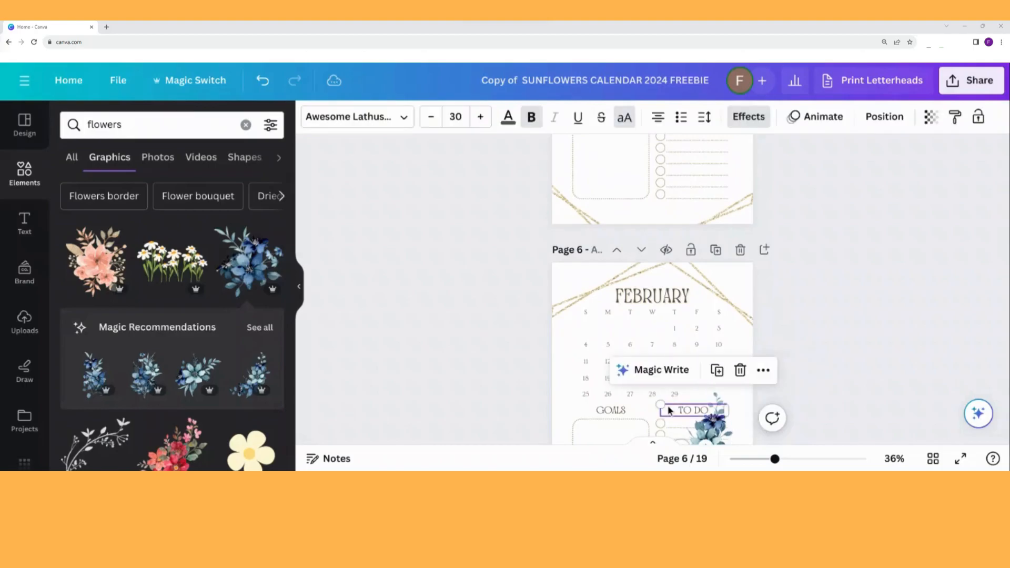
scroll(808, 280, "down", 3)
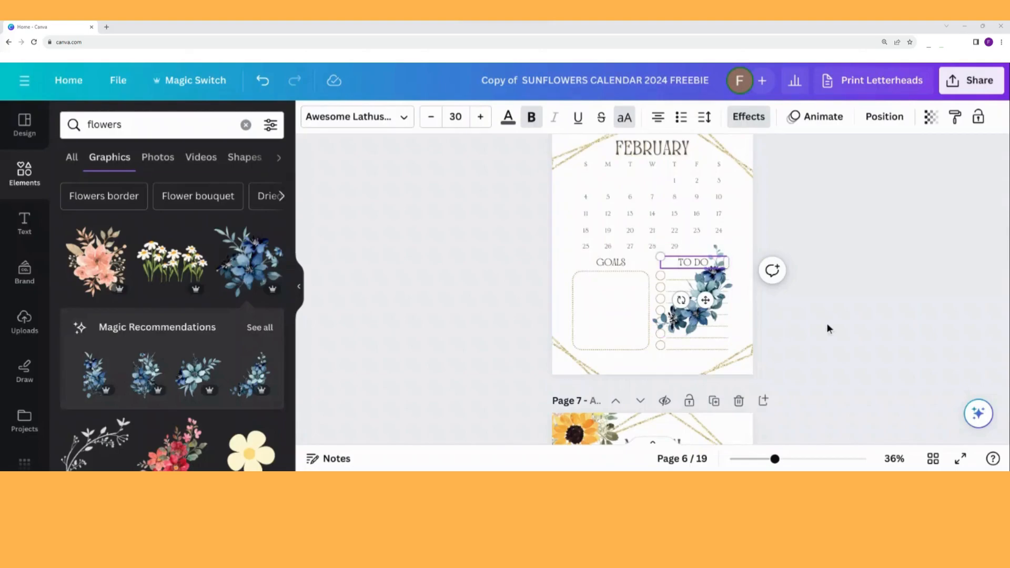
left_click(710, 309)
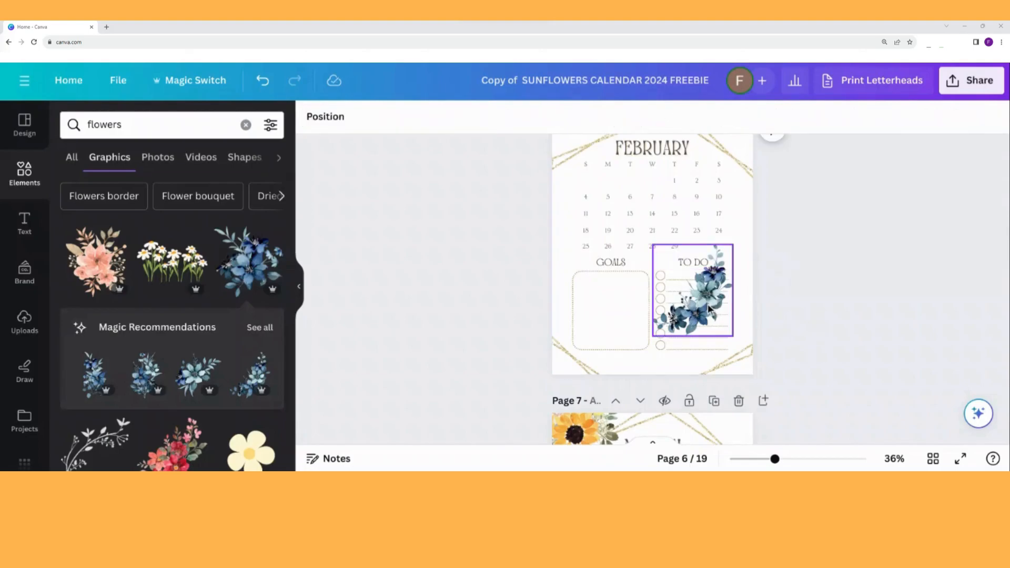
scroll(708, 304, "up", 3)
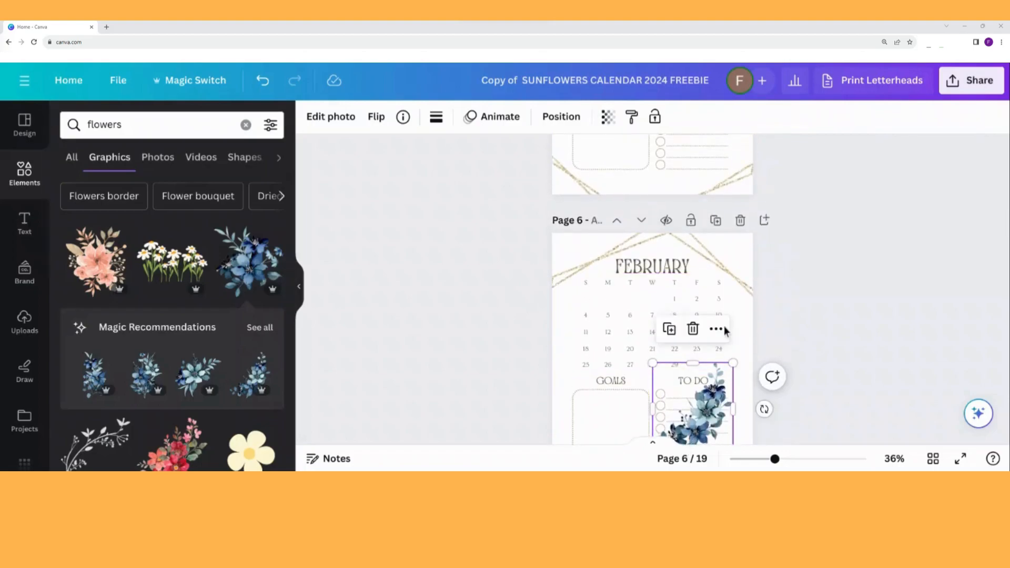
left_click_drag(693, 427, 734, 289)
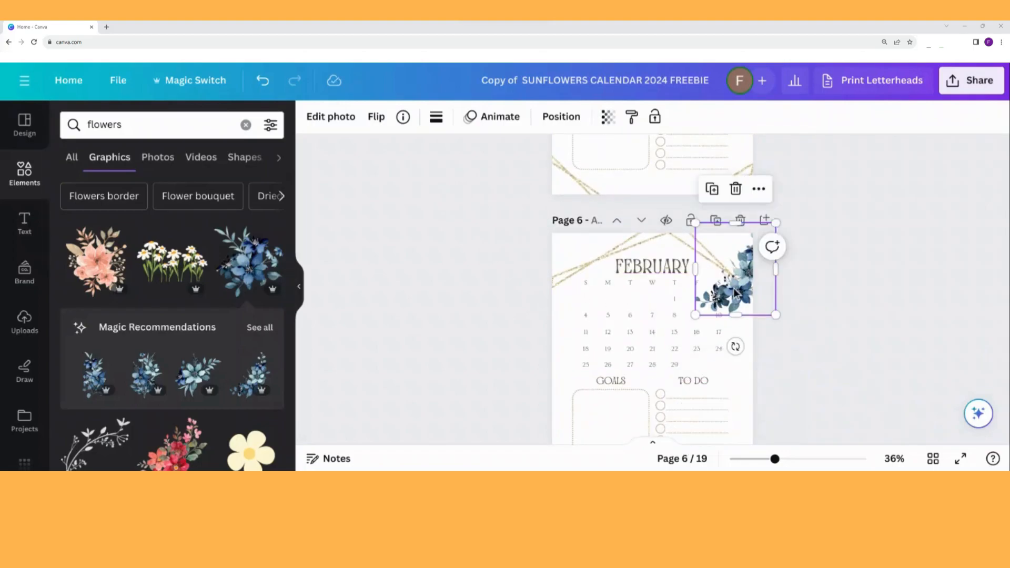
Rotate the blue spray clockwise, shrink it further and fit it into the February page's upper-right corner beside the month title
left_click_drag(736, 347, 787, 271)
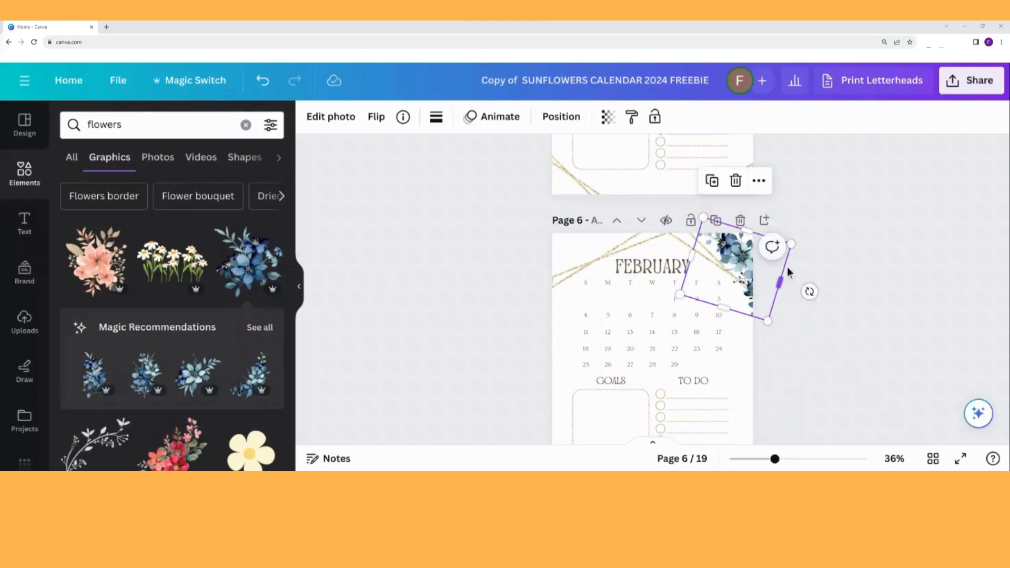
left_click_drag(767, 321, 745, 285)
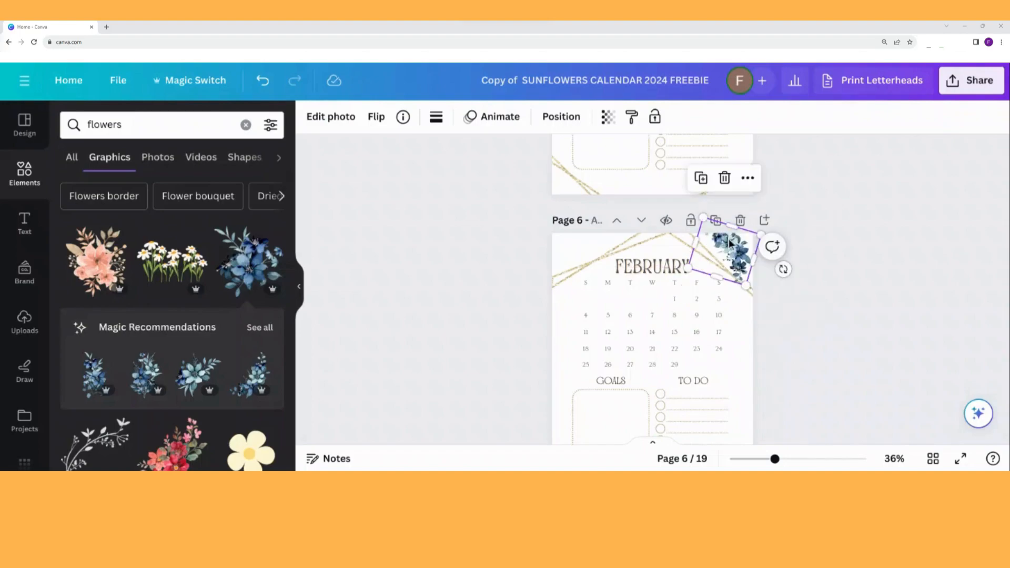
left_click_drag(729, 247, 727, 256)
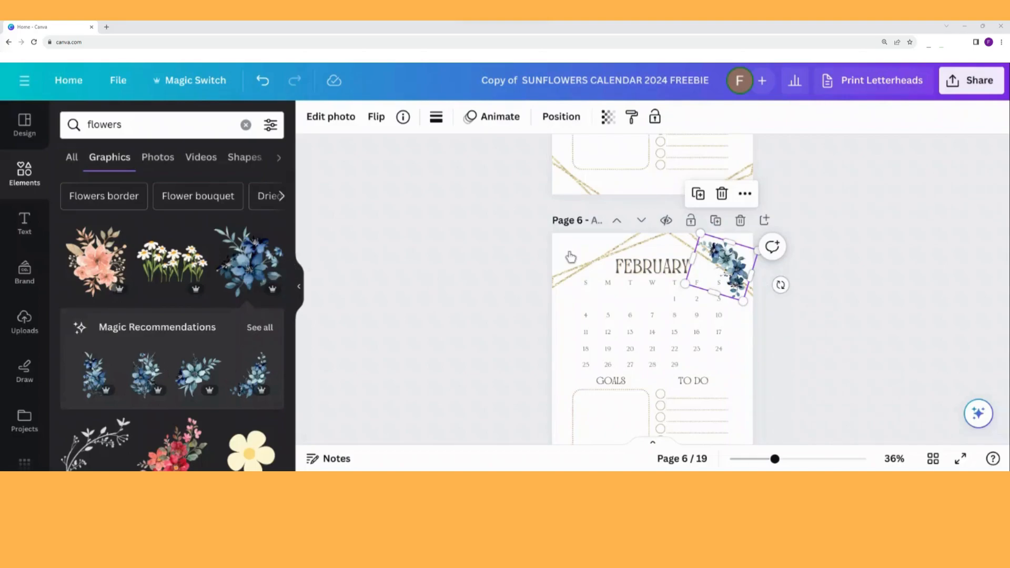
Examine the full set of Magic Recommendations for the blue bouquet to find matching flowers for the March page, and return to the search results
scroll(571, 257, "down", 5)
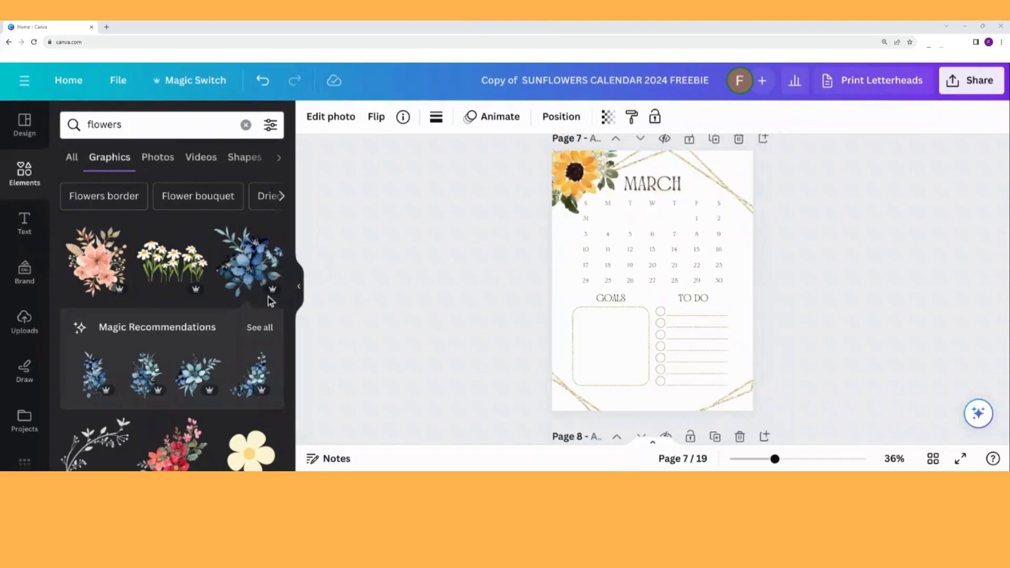
left_click(261, 328)
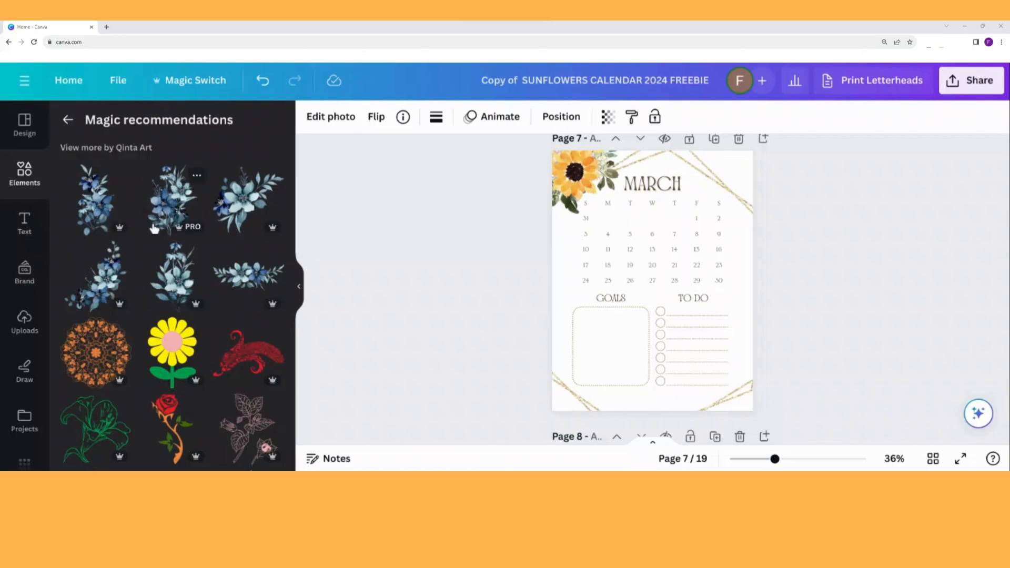
scroll(153, 226, "down", 3)
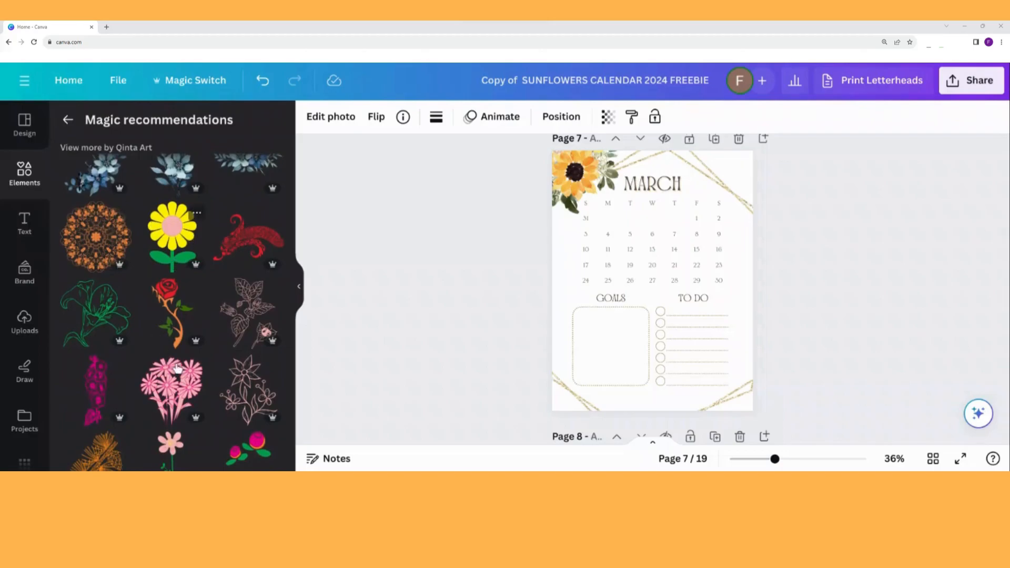
scroll(209, 402, "down", 3)
scroll(209, 402, "down", 1)
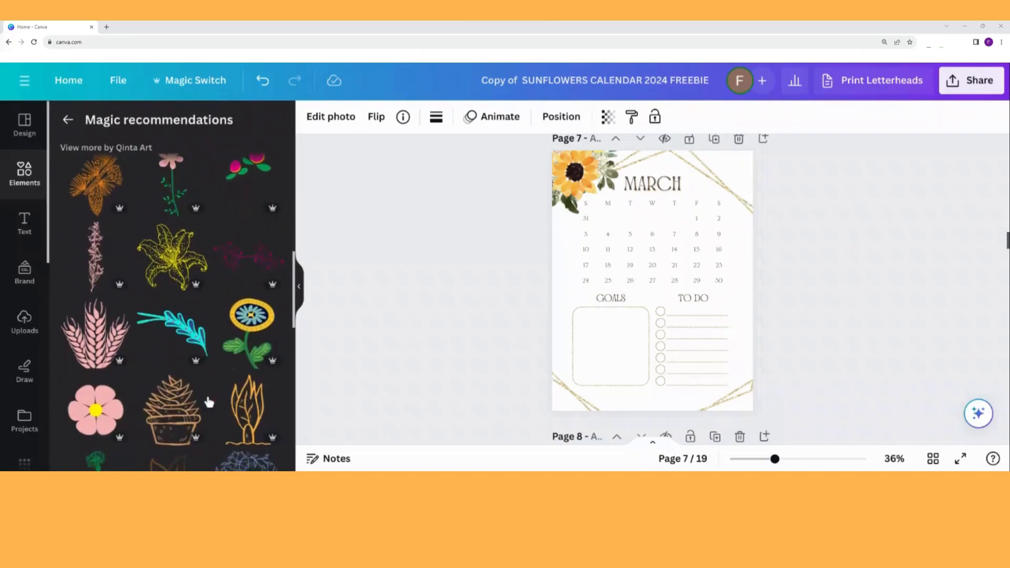
scroll(209, 402, "up", 5)
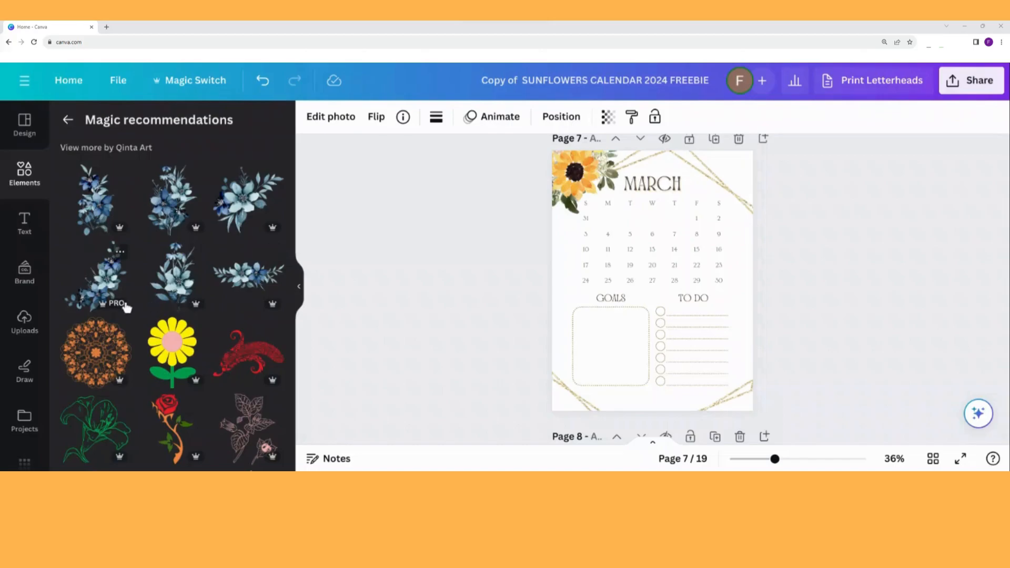
scroll(174, 295, "down", 2)
scroll(175, 291, "down", 5)
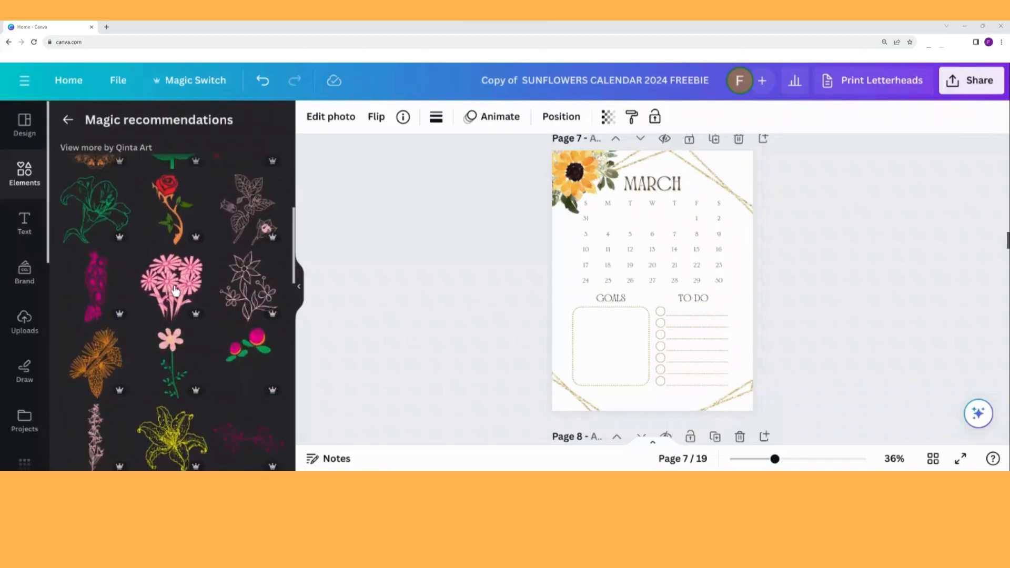
scroll(173, 284, "down", 1)
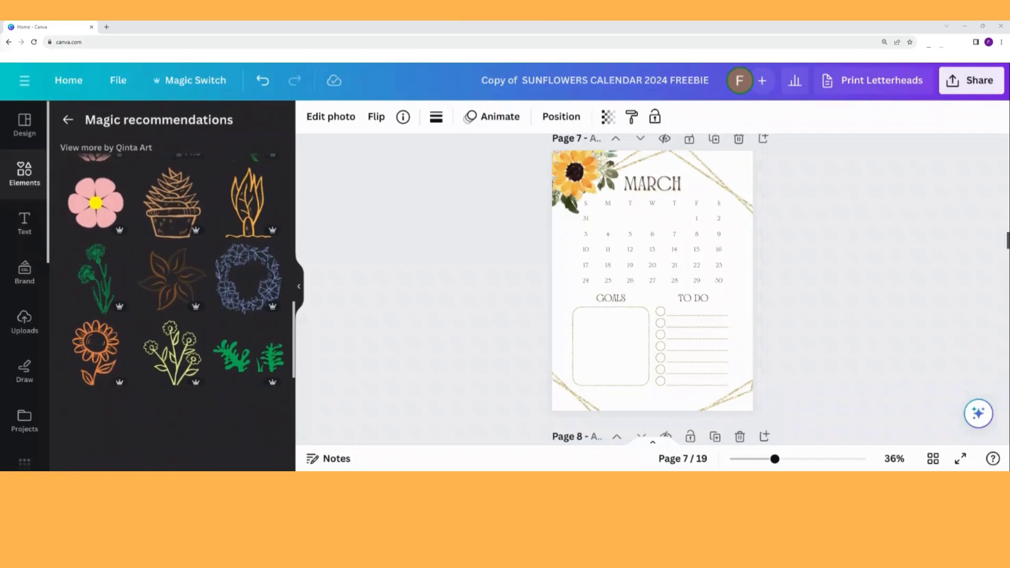
left_click(68, 120)
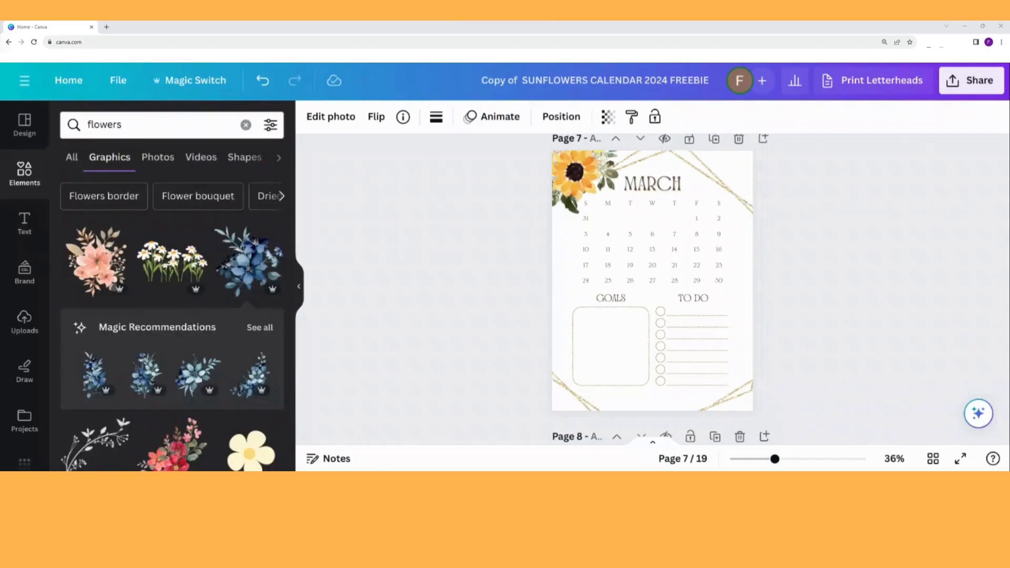
Filter the "flowers" graphics results by price to show only free items
left_click(271, 127)
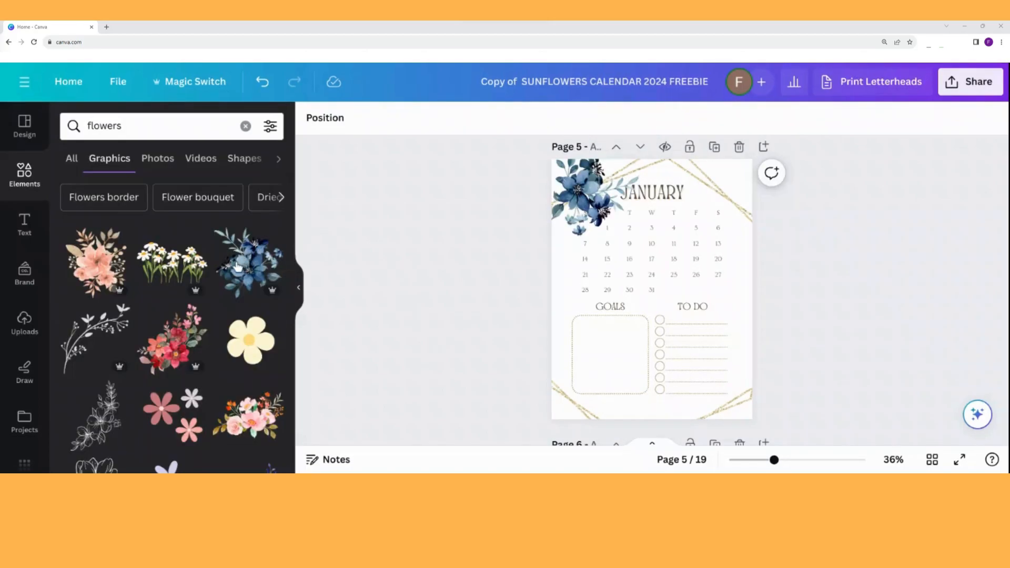
mouse_move(238, 268)
scroll(238, 267, "down", 10)
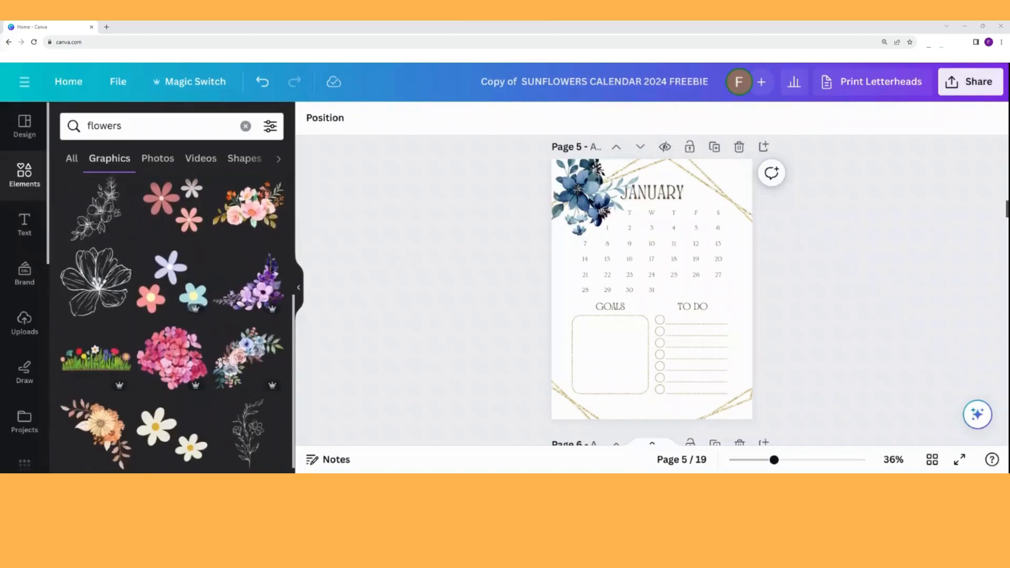
scroll(237, 267, "down", 3)
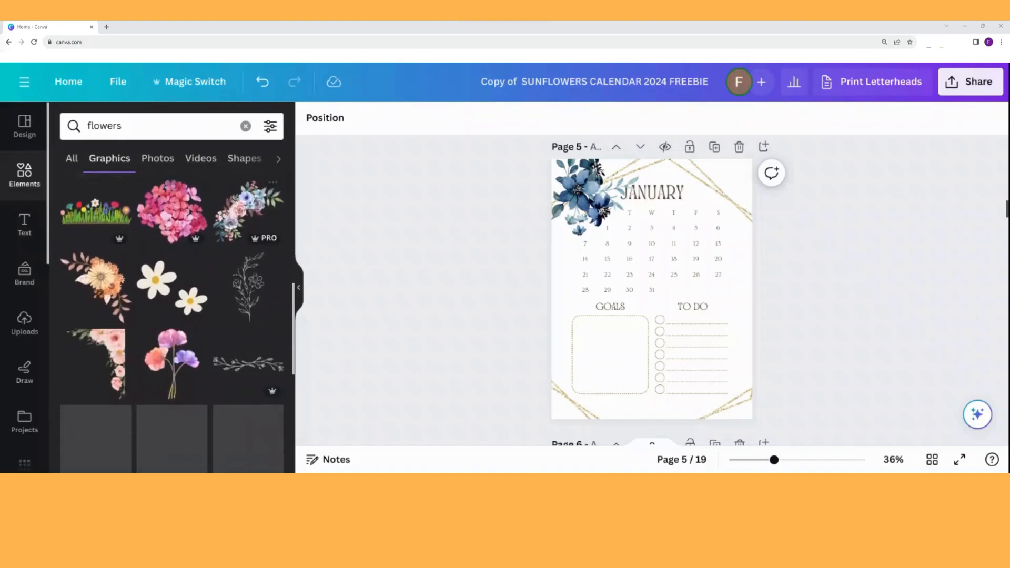
scroll(247, 253, "up", 13)
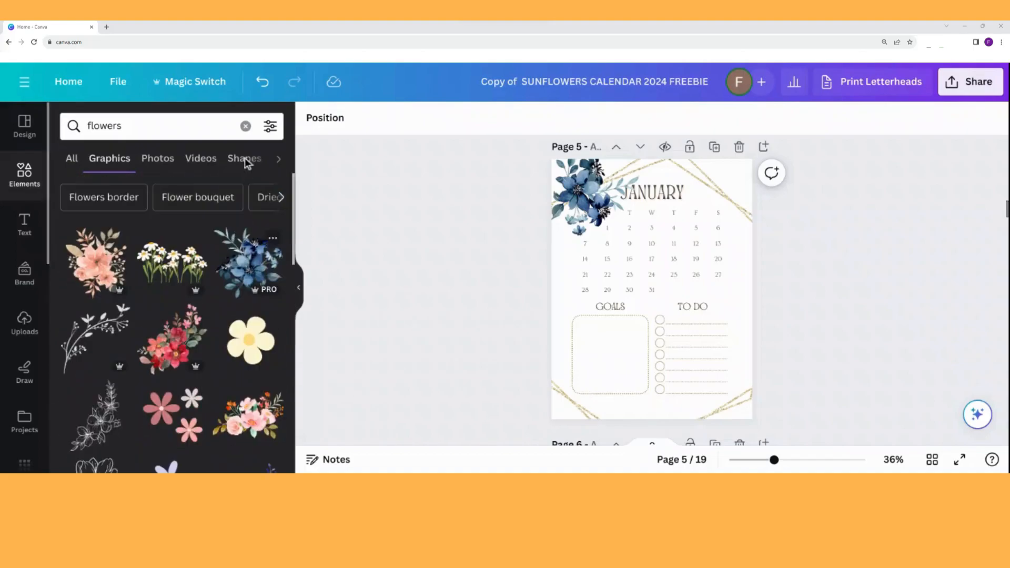
left_click(270, 127)
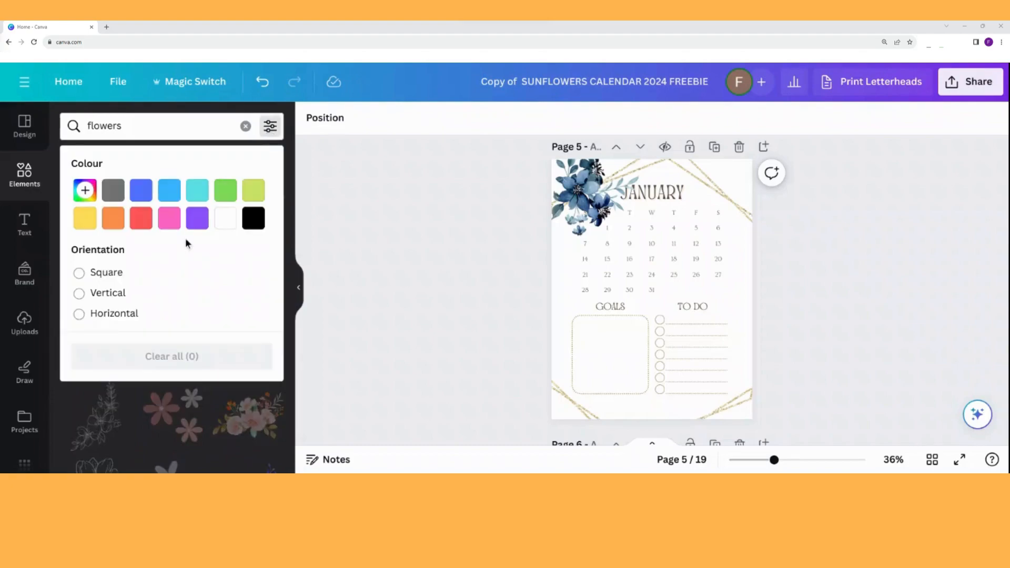
scroll(184, 243, "down", 4)
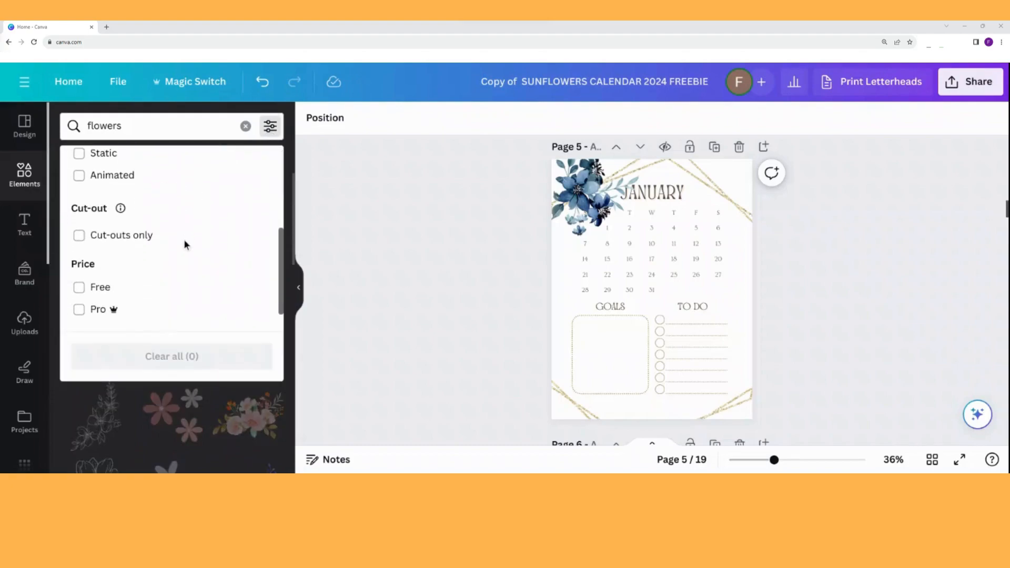
left_click(79, 288)
left_click(80, 293)
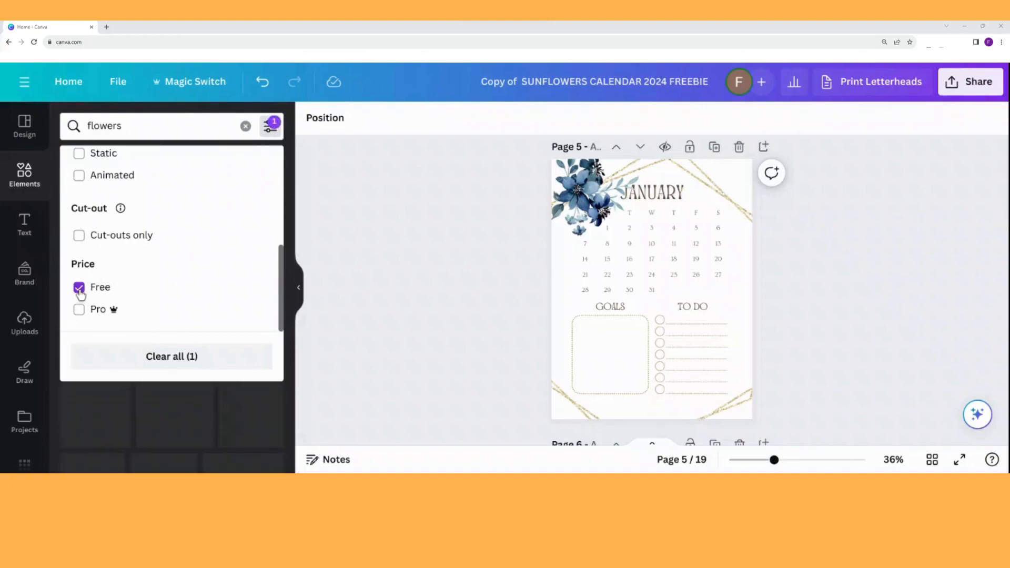
left_click(198, 408)
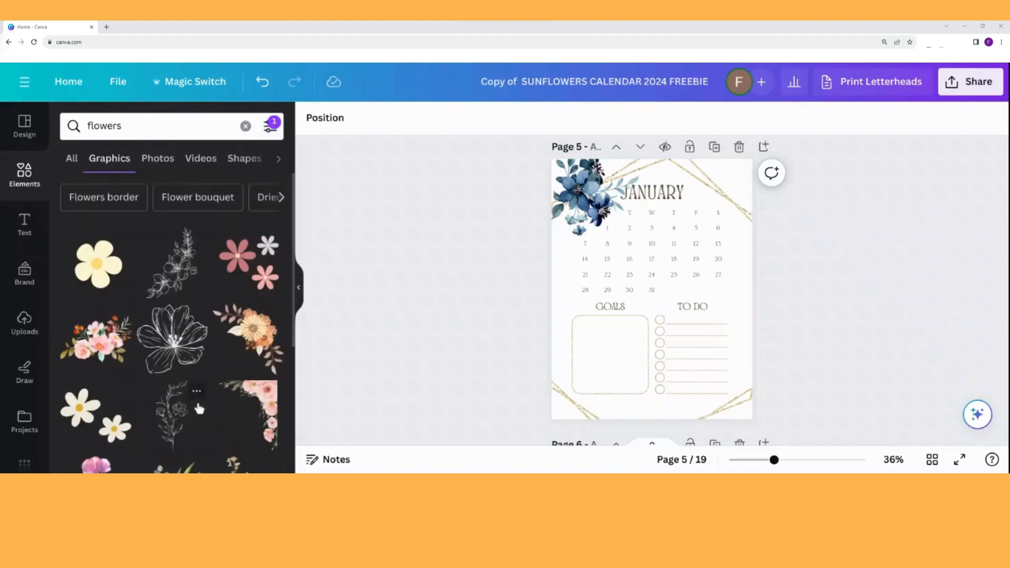
Find the gold geometric frame with pink flowers among the free graphics and add it to the January page
scroll(213, 335, "down", 4)
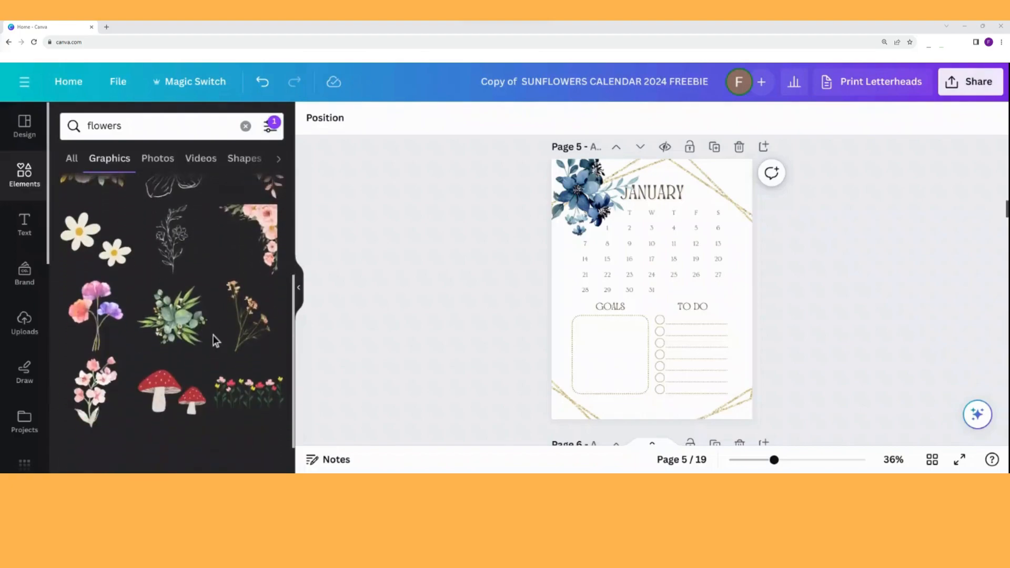
scroll(213, 336, "down", 5)
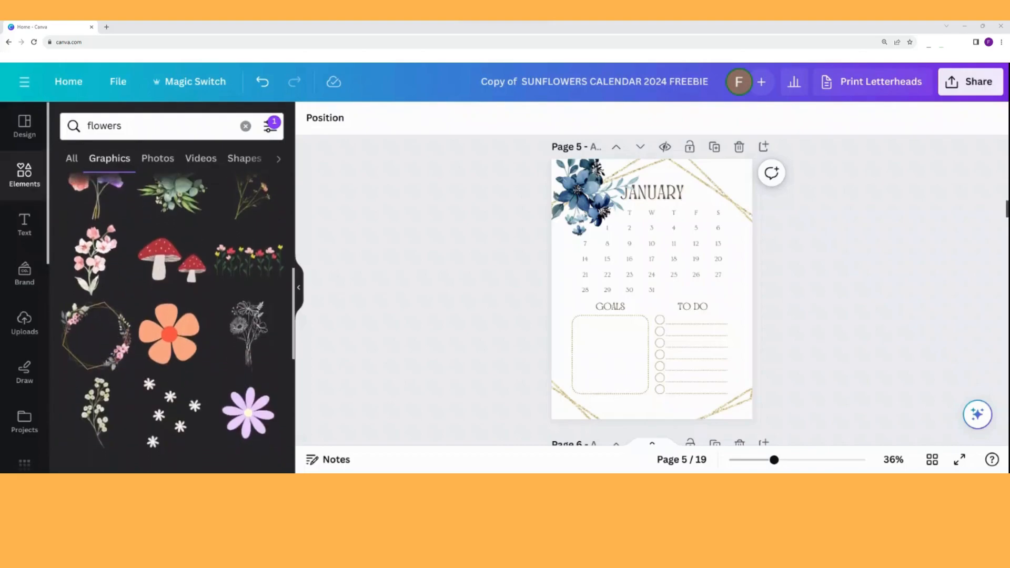
scroll(247, 368, "down", 3)
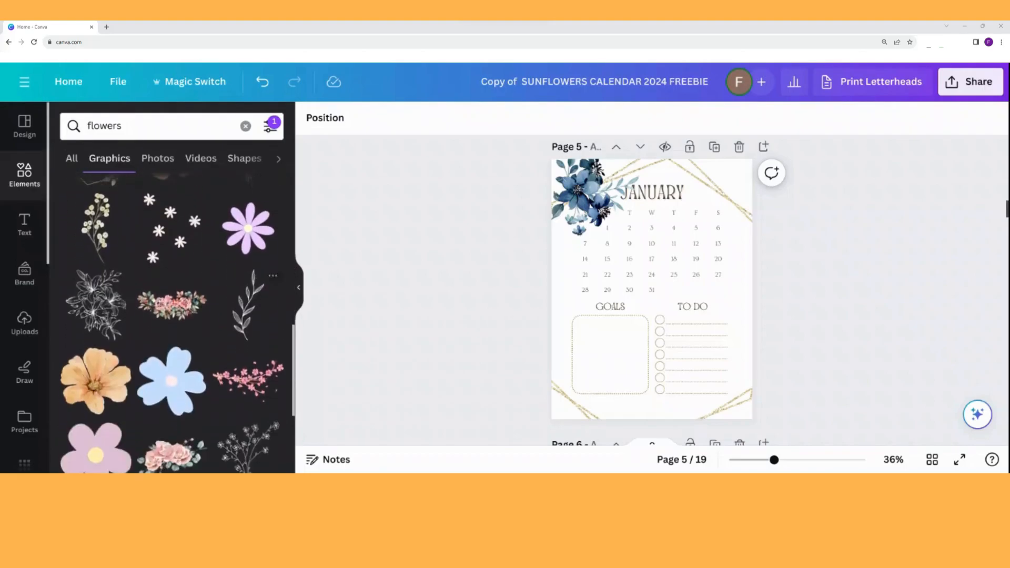
scroll(247, 400, "up", 6)
scroll(91, 372, "up", 1)
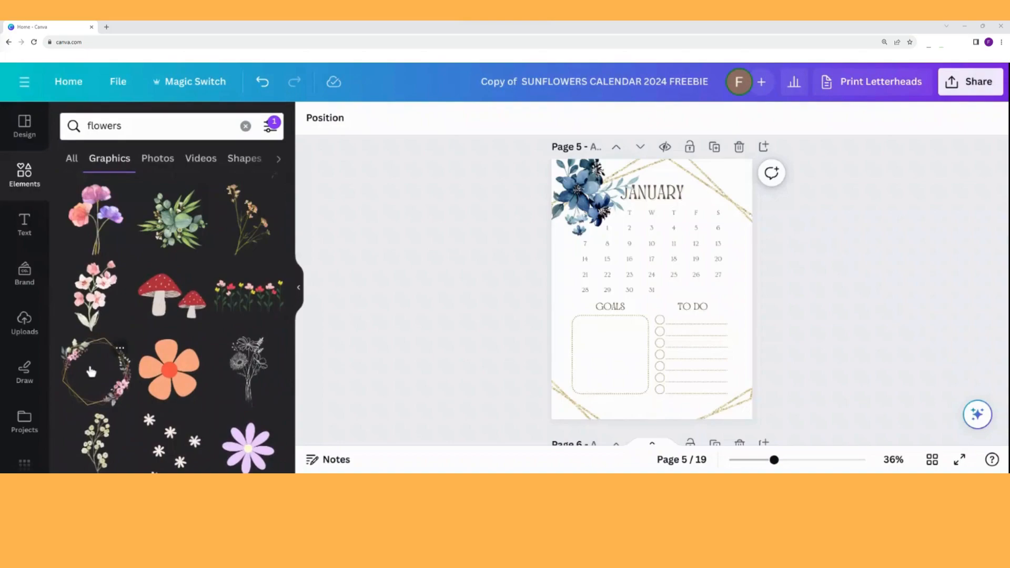
left_click(91, 372)
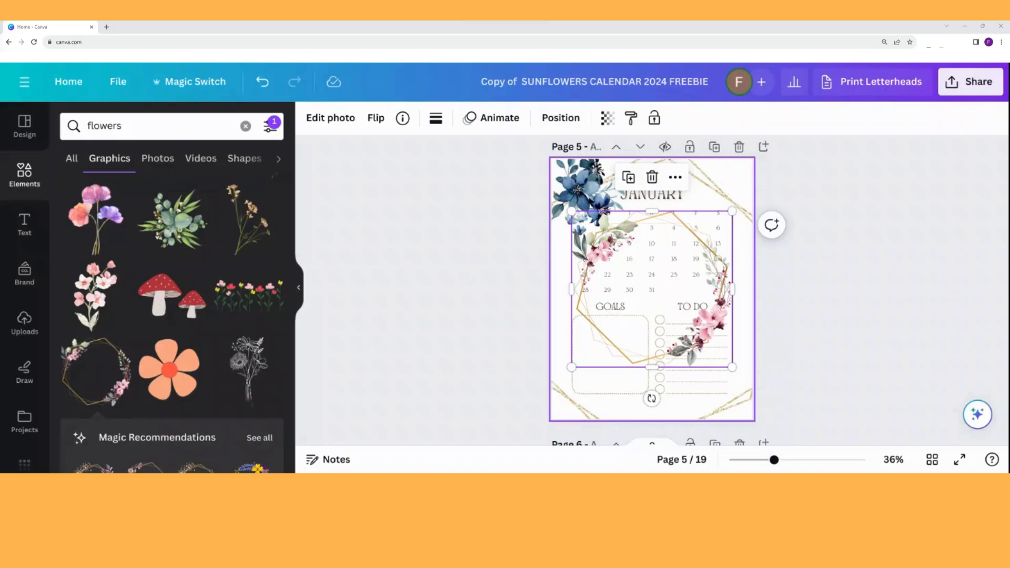
Detach the gold-line image from the January page's background and delete it
right_click(724, 181)
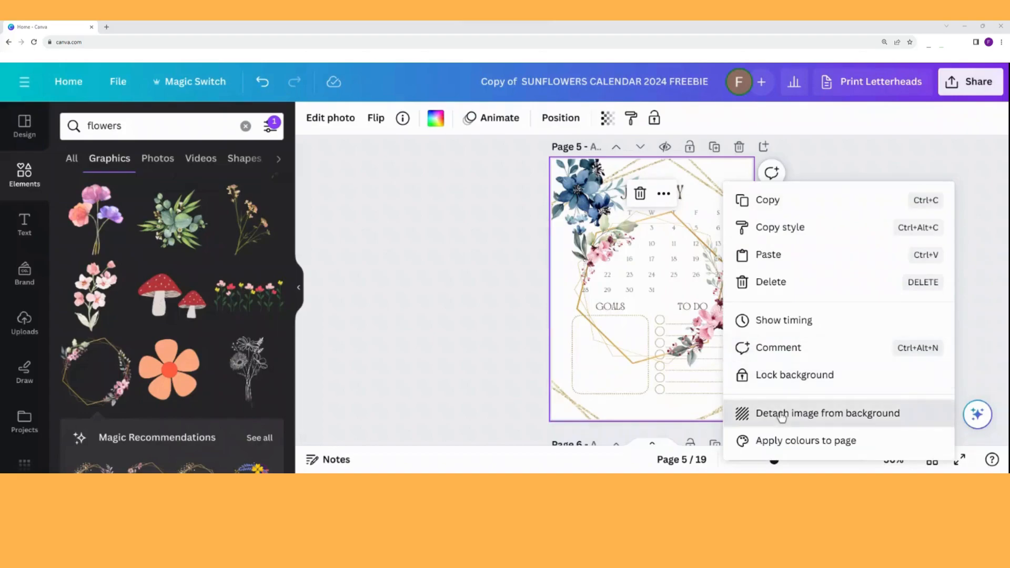
left_click(781, 416)
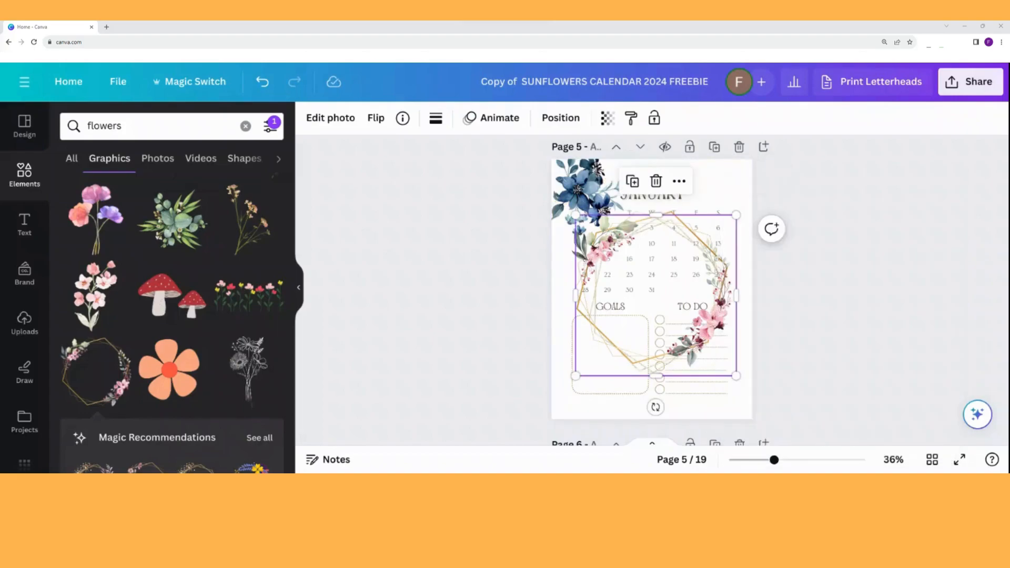
left_click(782, 417)
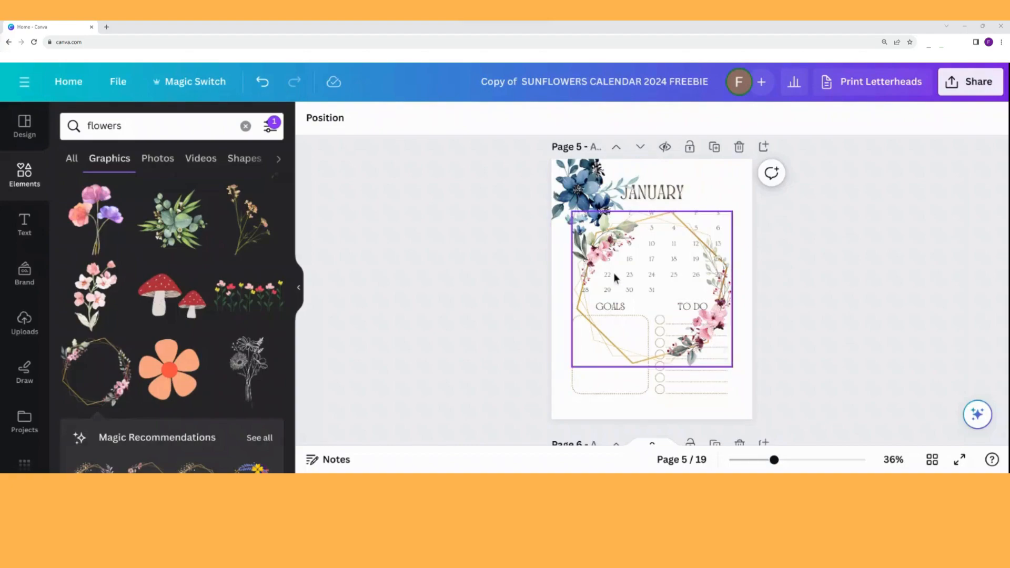
Enlarge the gold geometric frame with pink flowers on the January page and set it as the page background
left_click(699, 339)
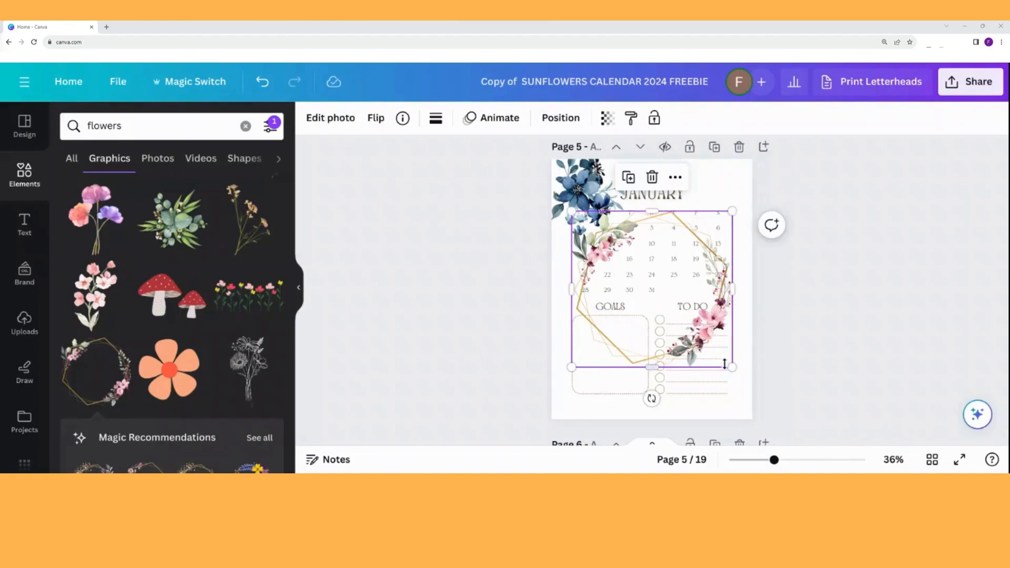
left_click_drag(733, 367, 750, 384)
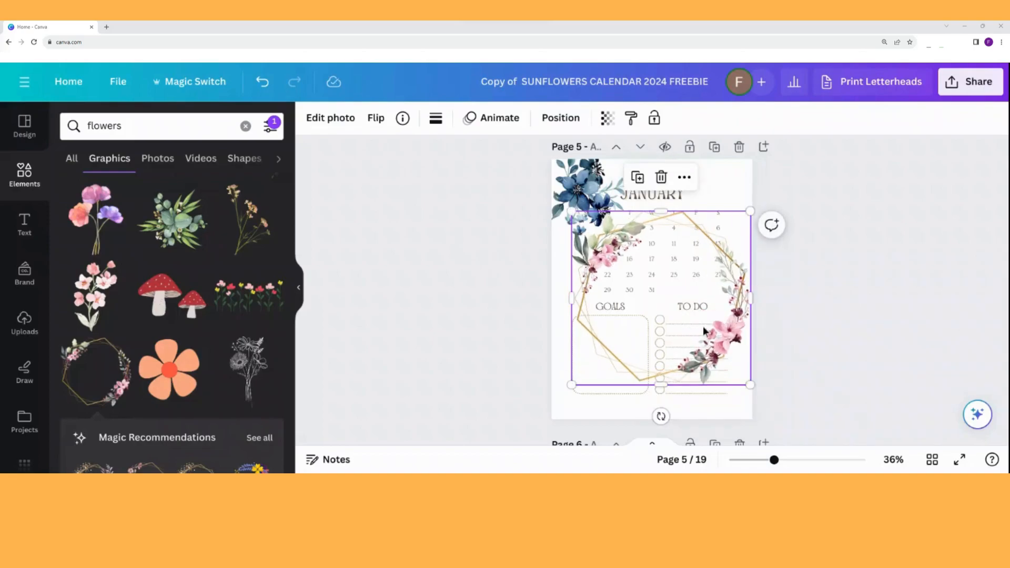
right_click(704, 331)
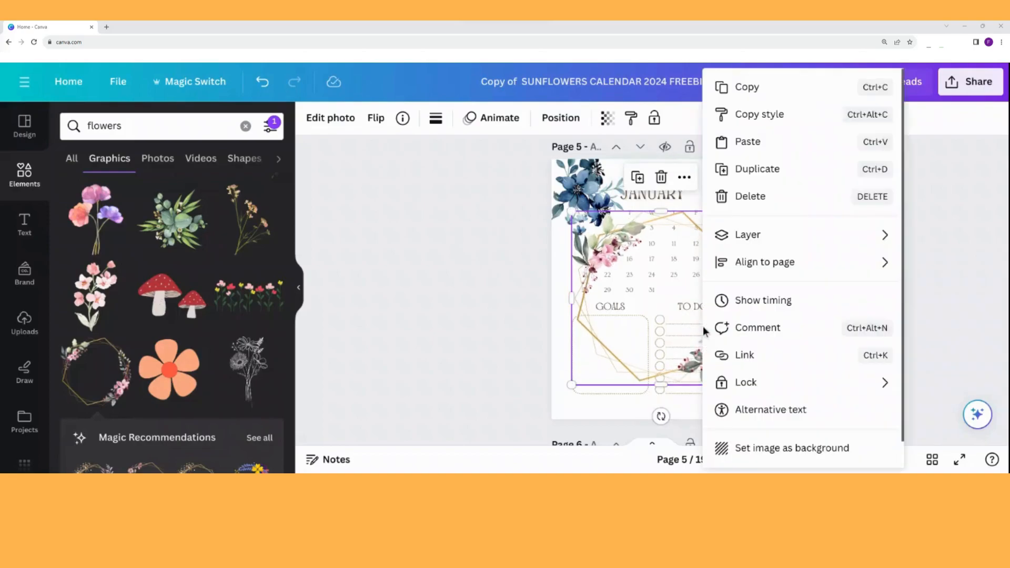
left_click(762, 448)
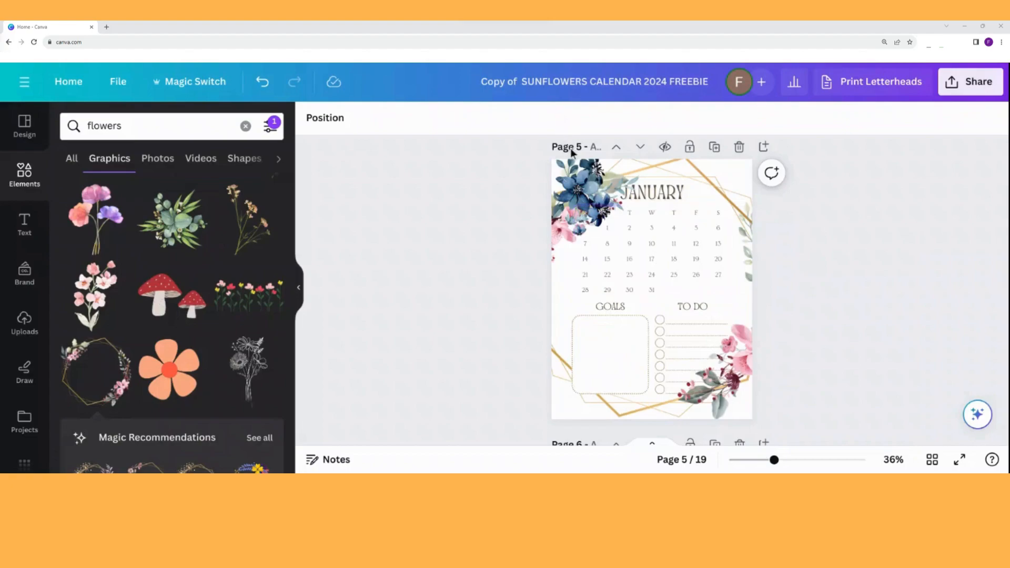
Shift the blue bouquet within January's upper-left corner and set the floral background image's transparency to 47
left_click(586, 193)
left_click_drag(586, 193, 582, 172)
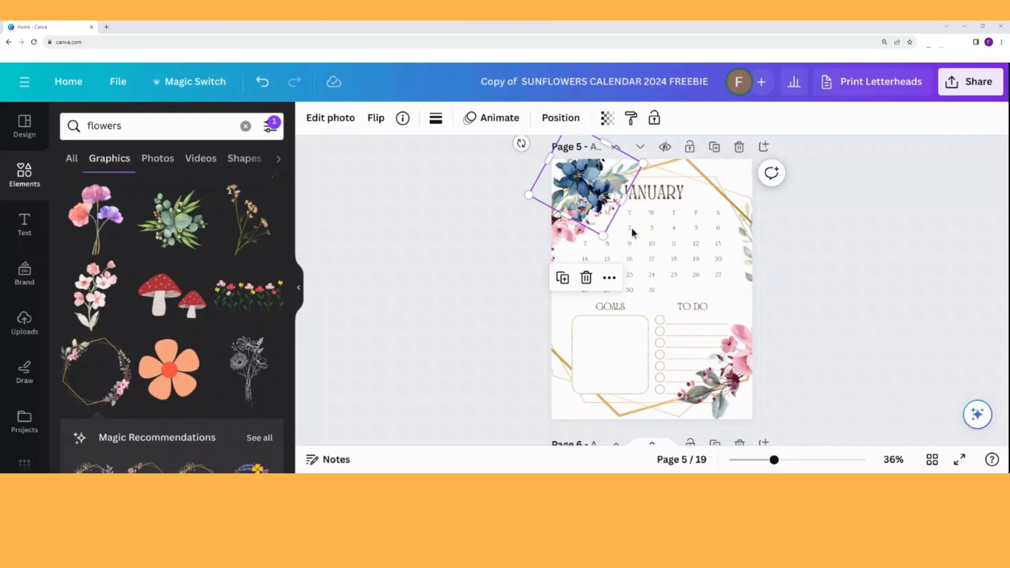
left_click(738, 341)
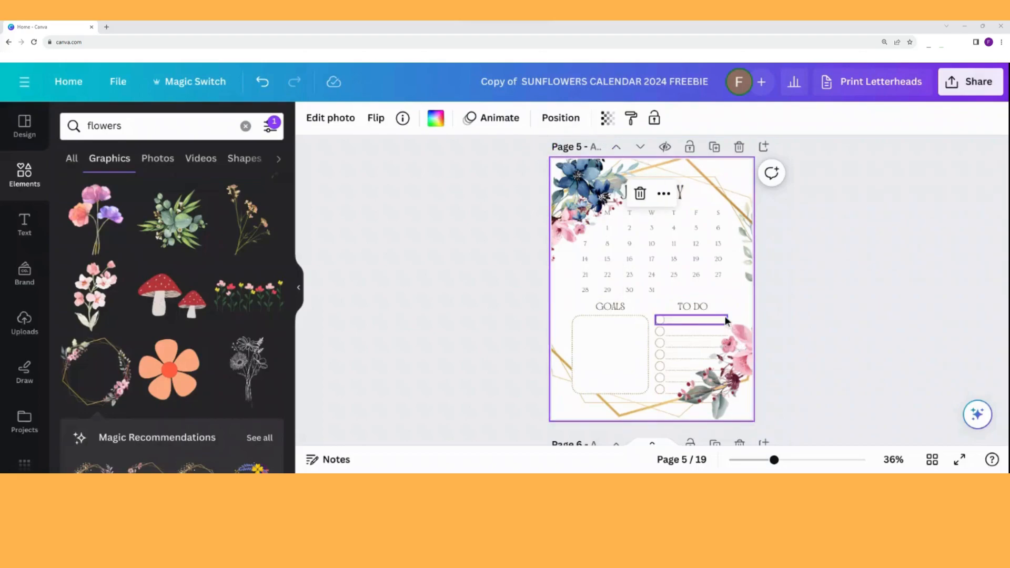
left_click(607, 120)
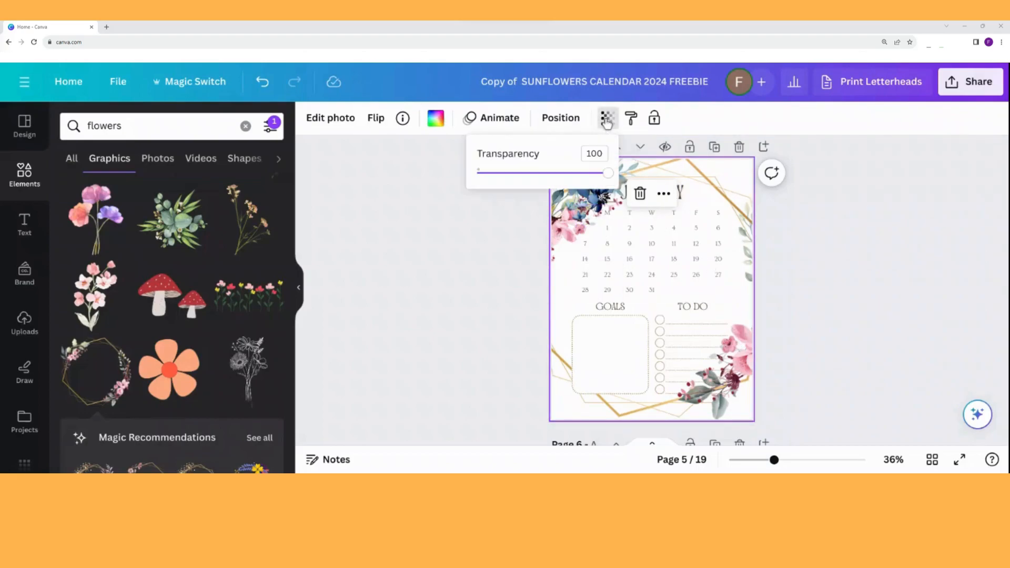
left_click_drag(611, 176, 540, 180)
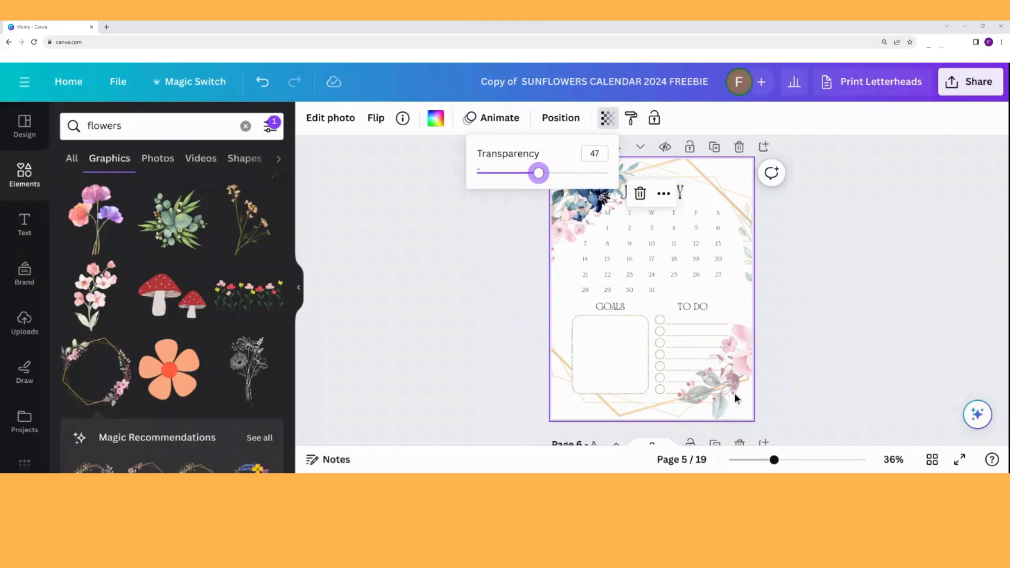
left_click(737, 182)
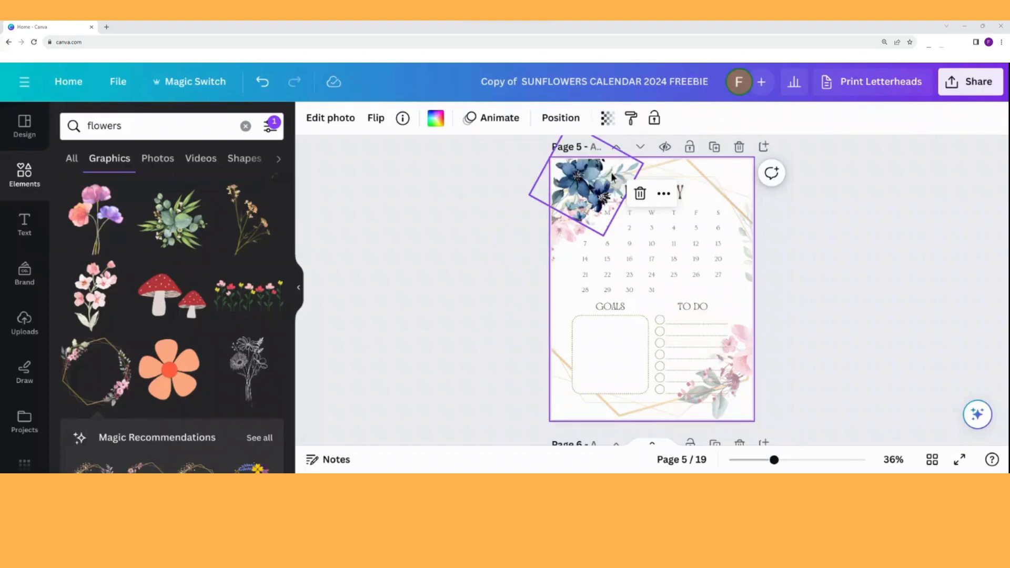
Move the blue bouquet slightly further into January's upper-left corner and set its transparency to 66
left_click(594, 196)
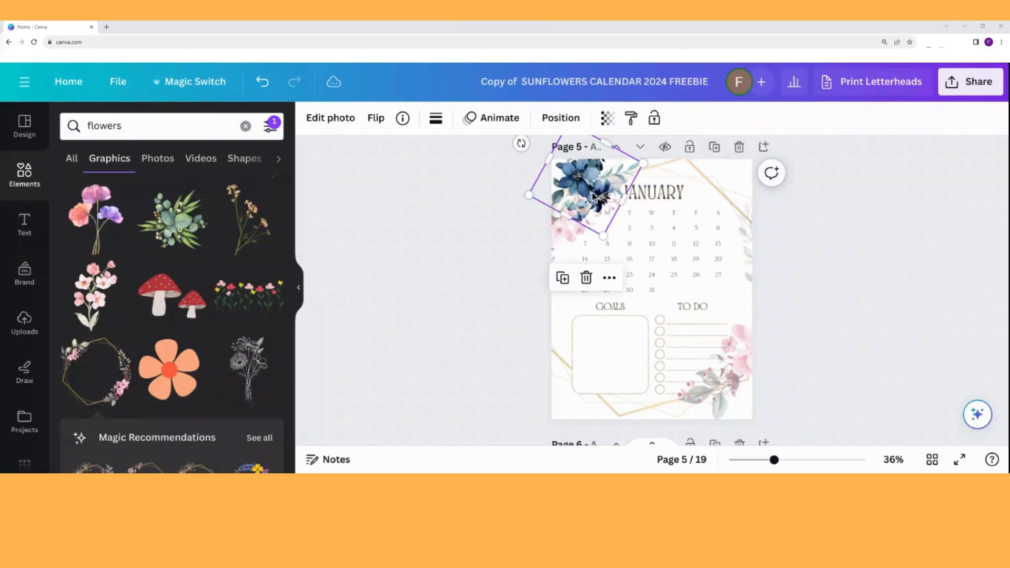
left_click_drag(591, 196, 586, 171)
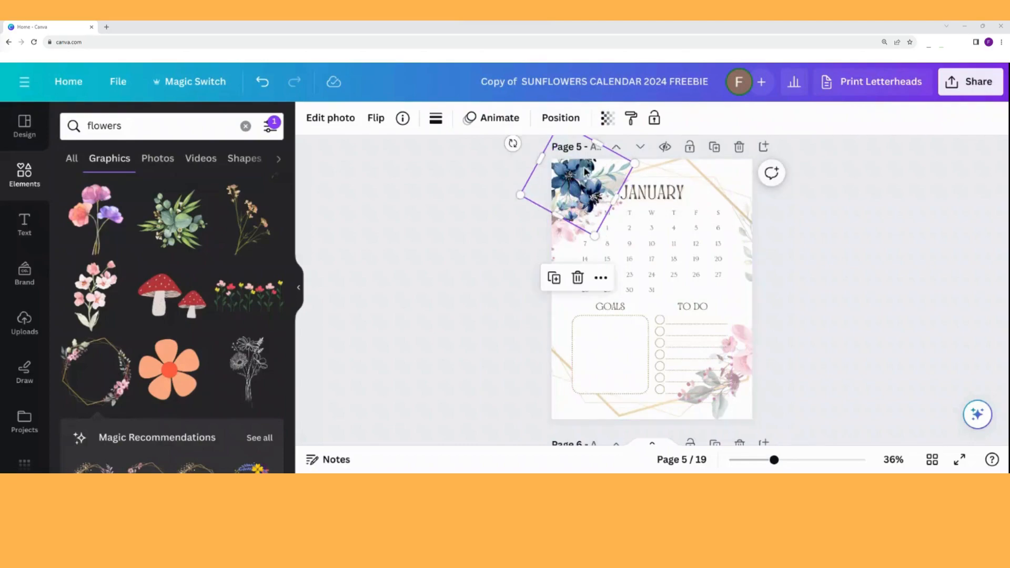
left_click(607, 120)
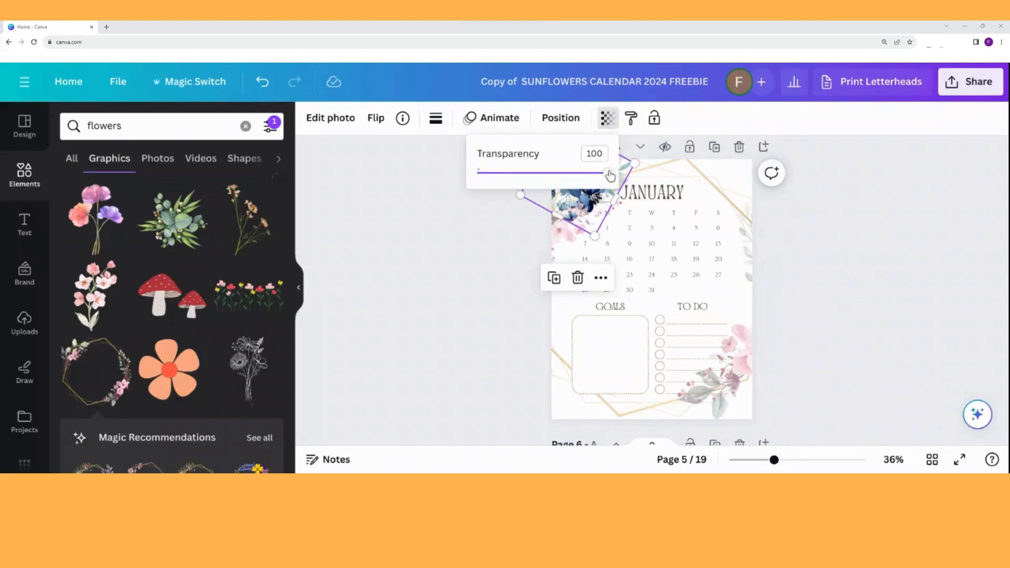
left_click_drag(609, 175, 565, 177)
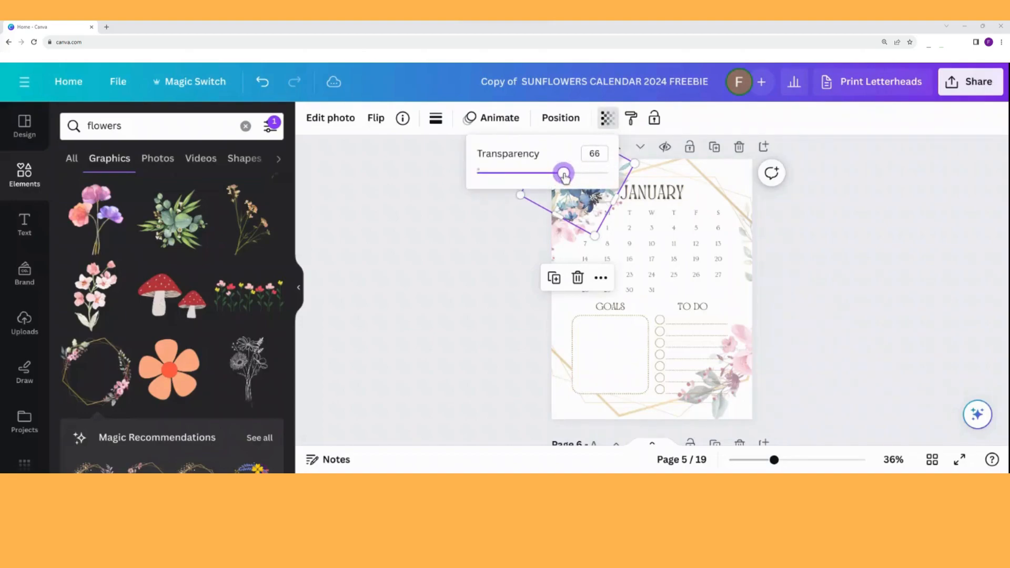
left_click(518, 261)
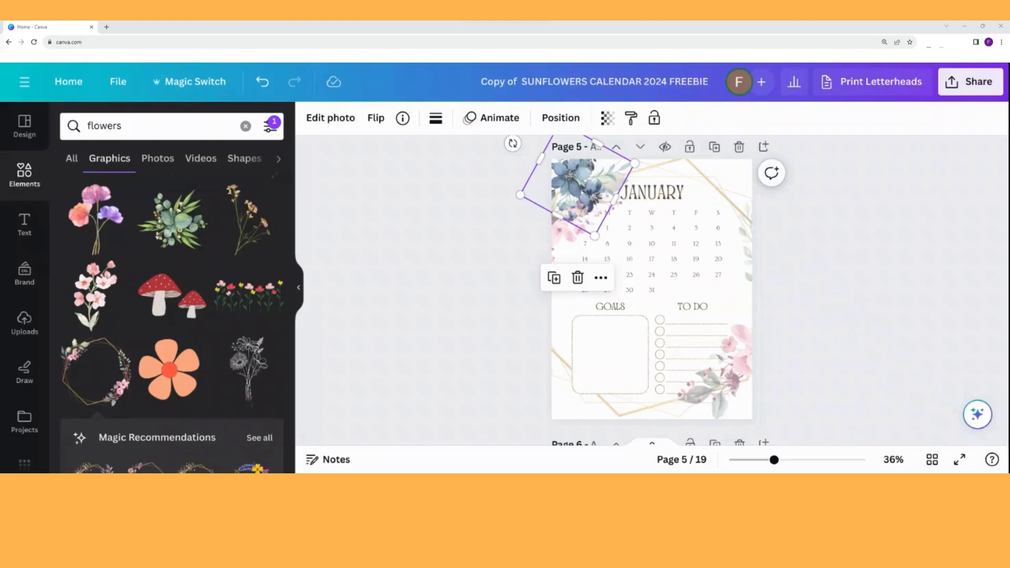
Change the font of the "CALENDAR 2024" title on the cover page to Anton
scroll(652, 289, "up", 20)
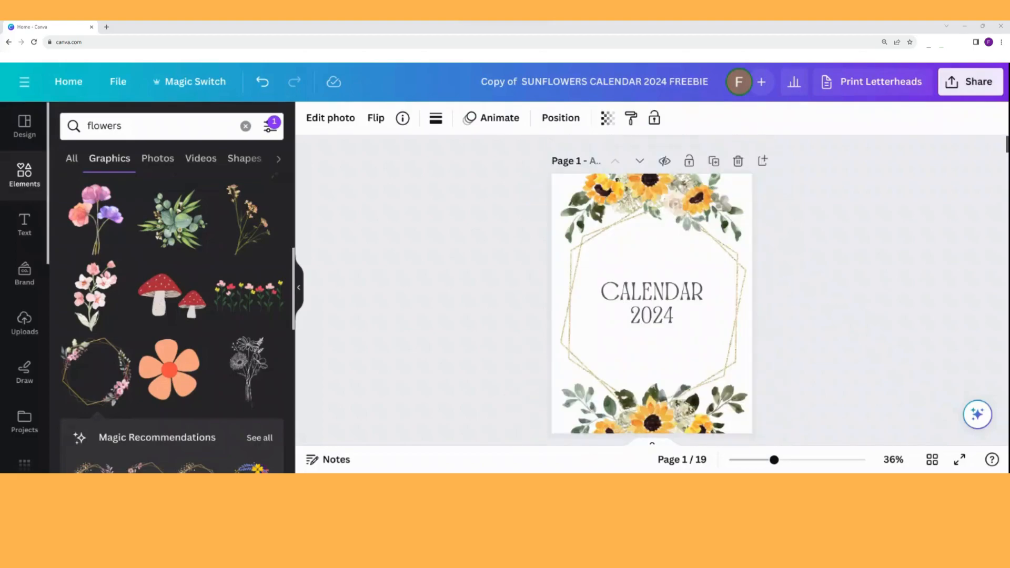
left_click(687, 296)
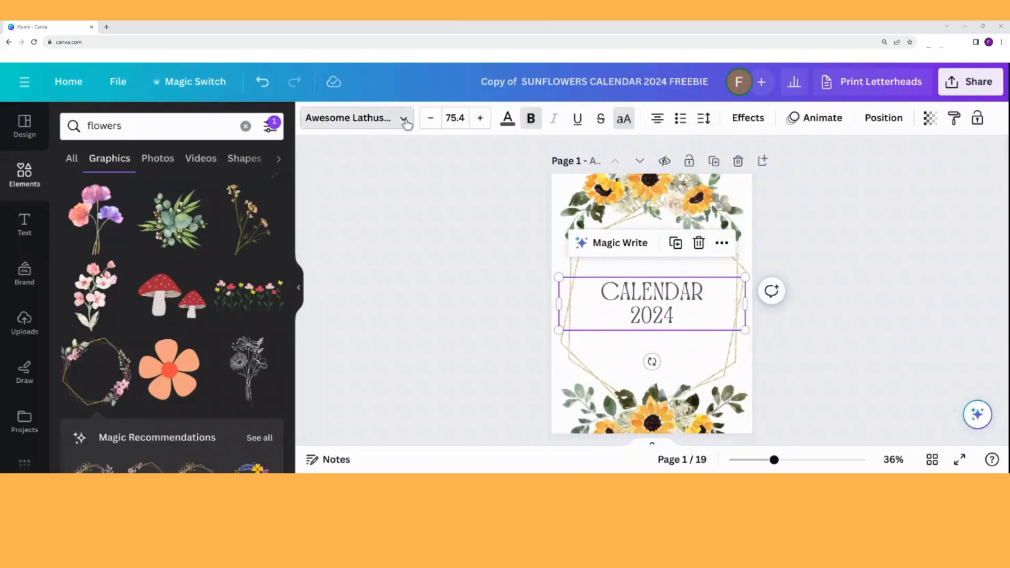
left_click(406, 122)
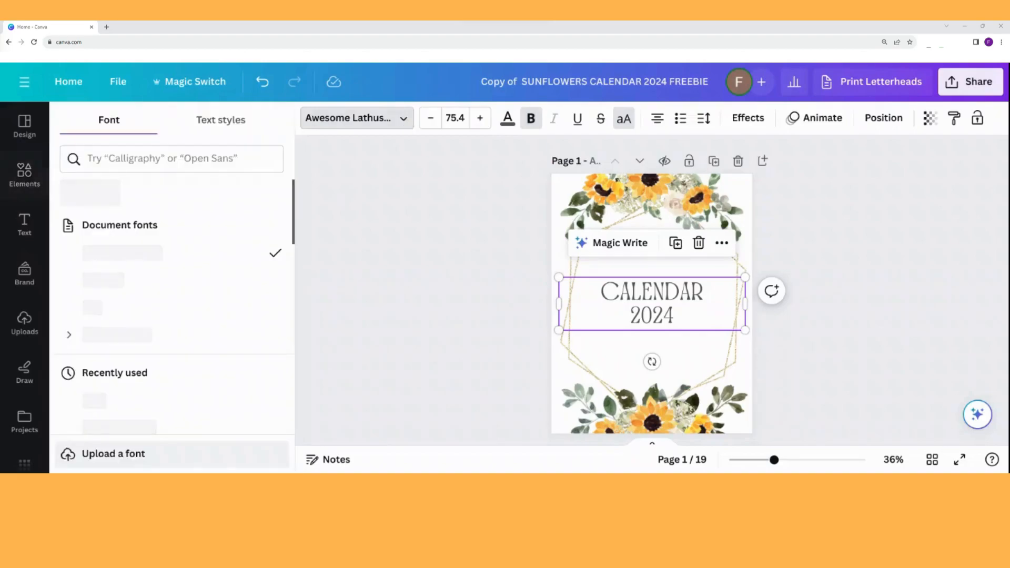
scroll(194, 277, "down", 5)
scroll(195, 277, "down", 5)
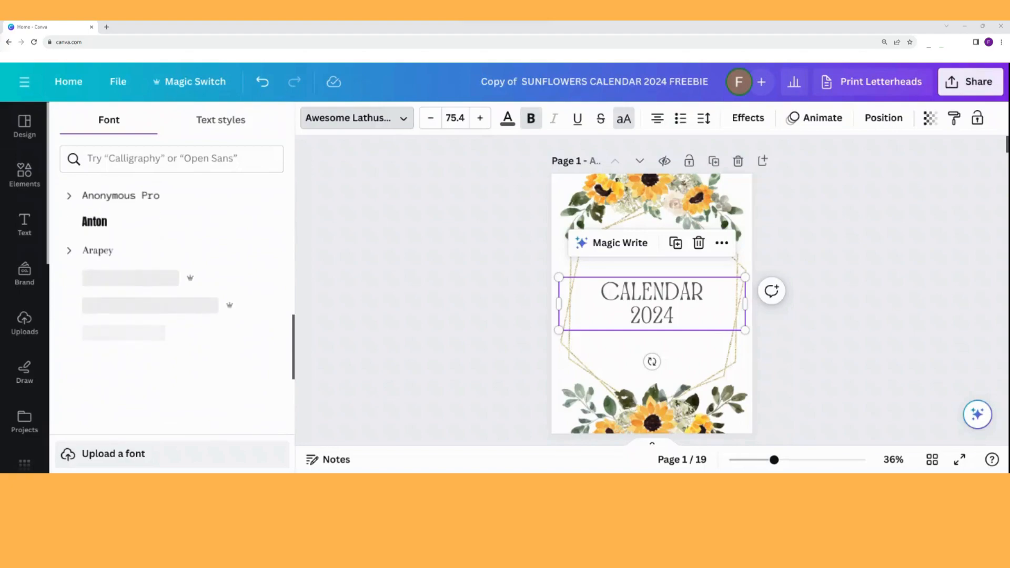
scroll(157, 252, "up", 5)
left_click(100, 287)
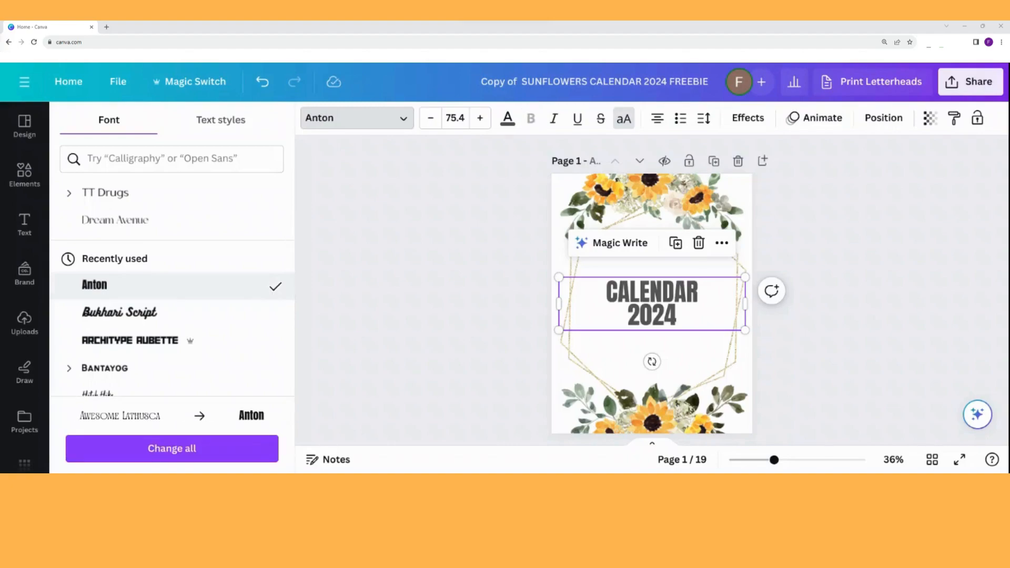
Replace the Awesome Lathusca font with Anton across the whole design and check the headings on the January and February pages
scroll(173, 282, "down", 2)
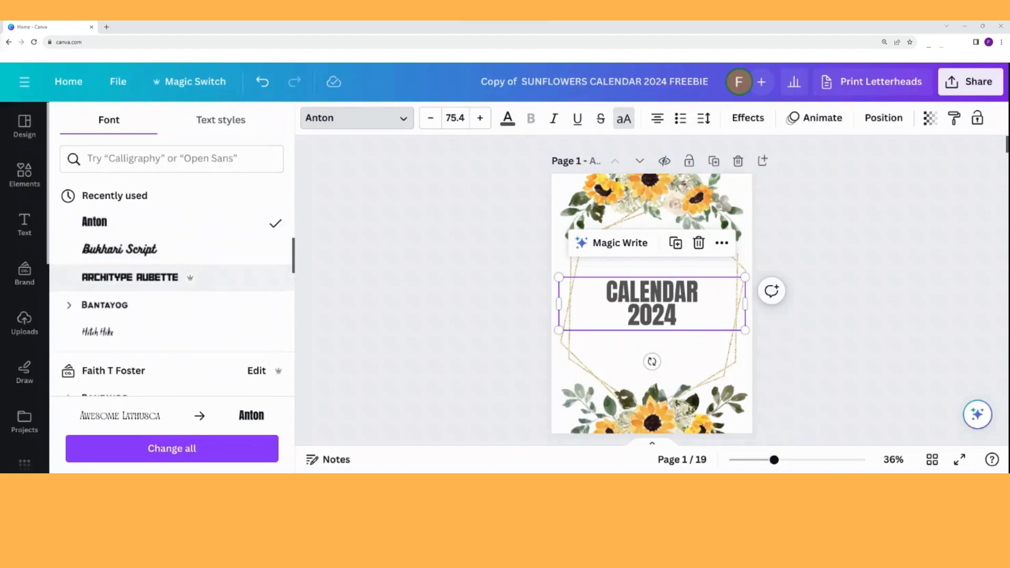
scroll(173, 284, "down", 1)
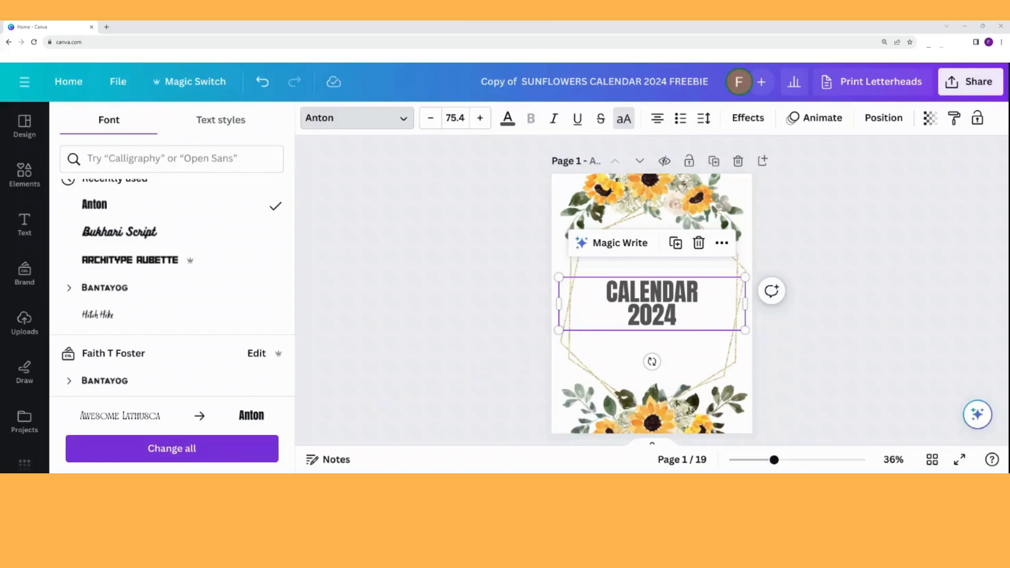
left_click(185, 454)
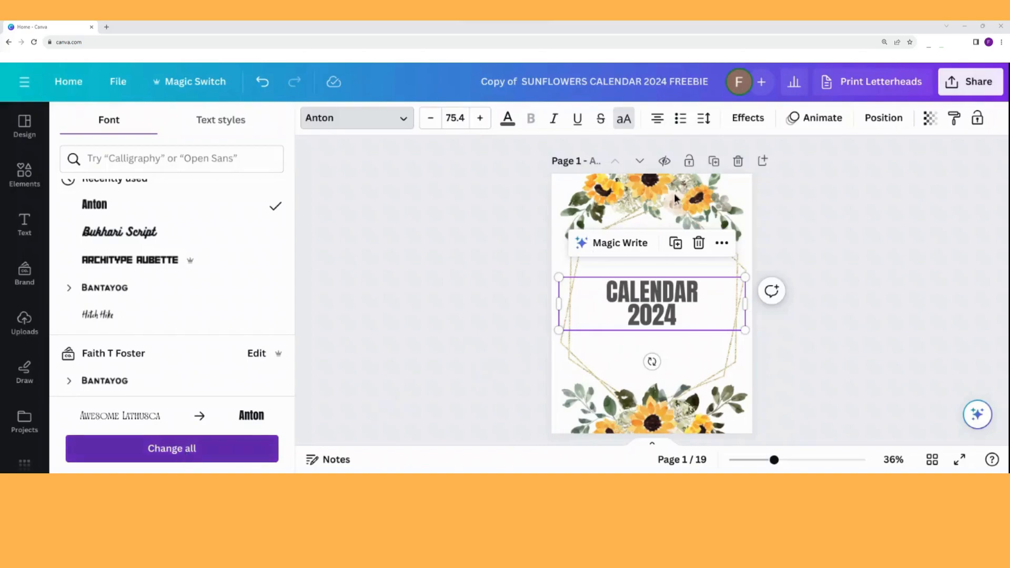
scroll(781, 247, "down", 3)
scroll(781, 244, "down", 5)
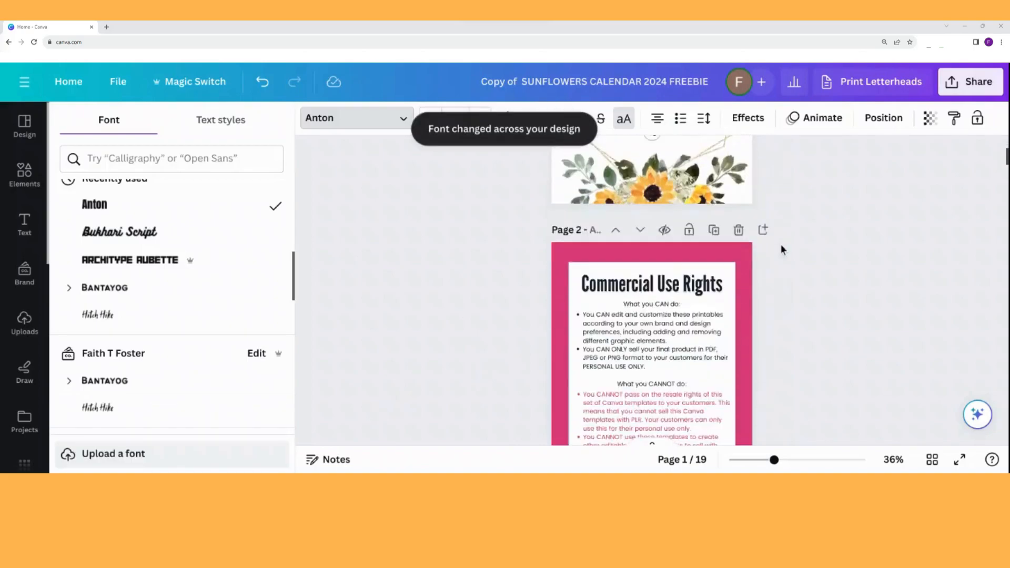
scroll(781, 244, "down", 8)
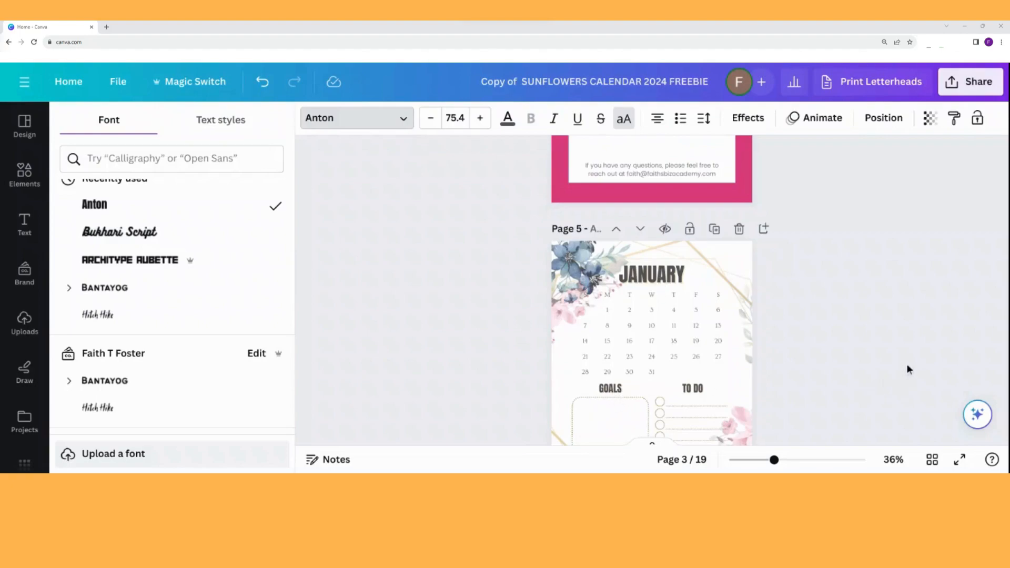
scroll(908, 365, "down", 4)
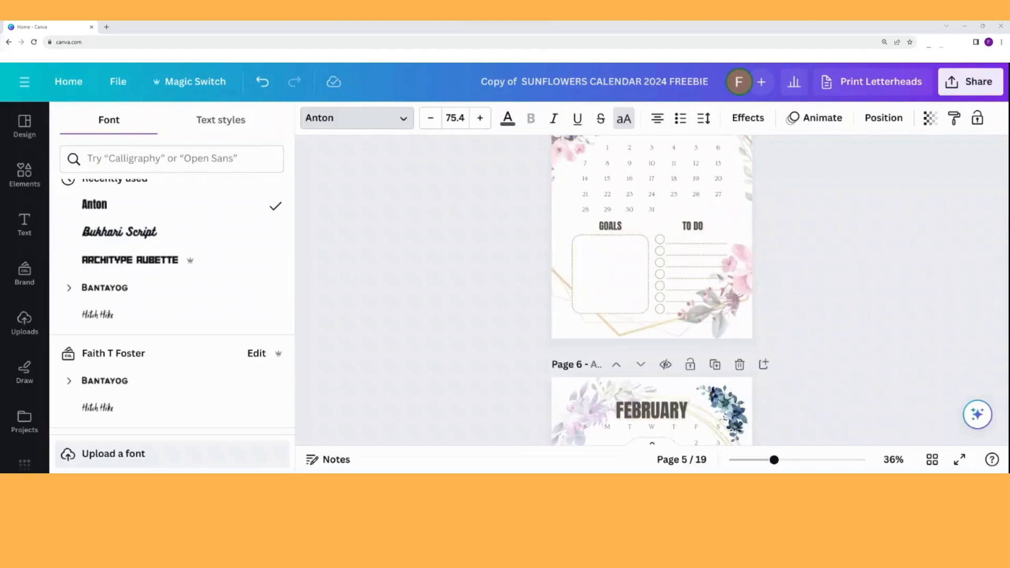
scroll(697, 247, "up", 3)
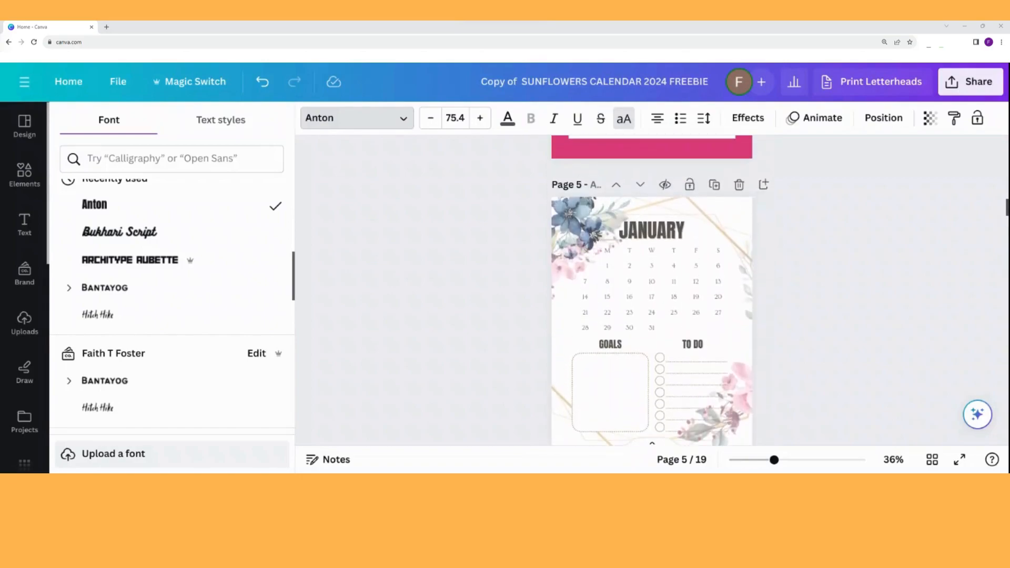
Set the January date grid's font to Hitch Hike, replace Ovo with it across the design, and check the following months
left_click(662, 279)
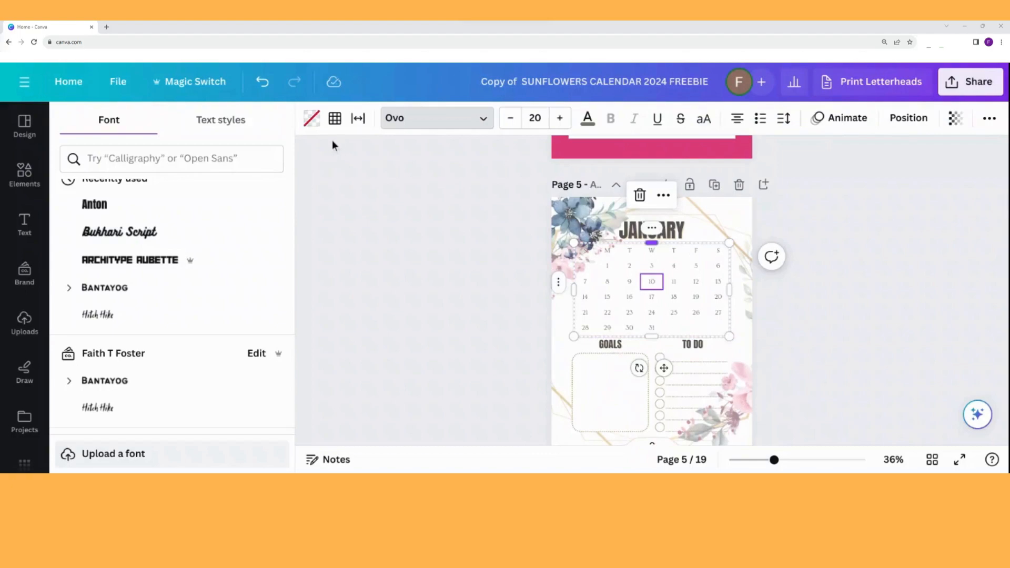
left_click(99, 322)
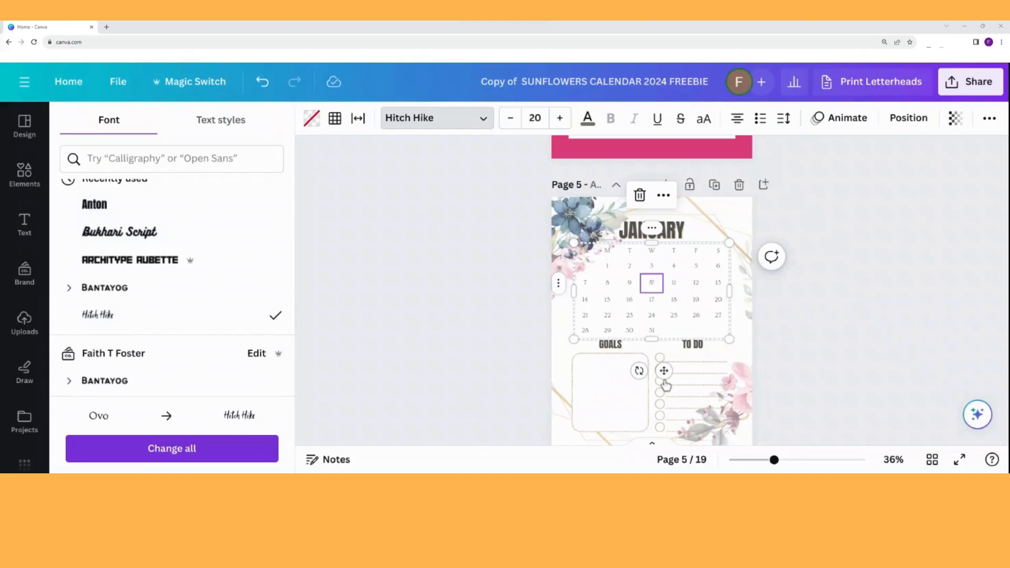
scroll(783, 318, "down", 5)
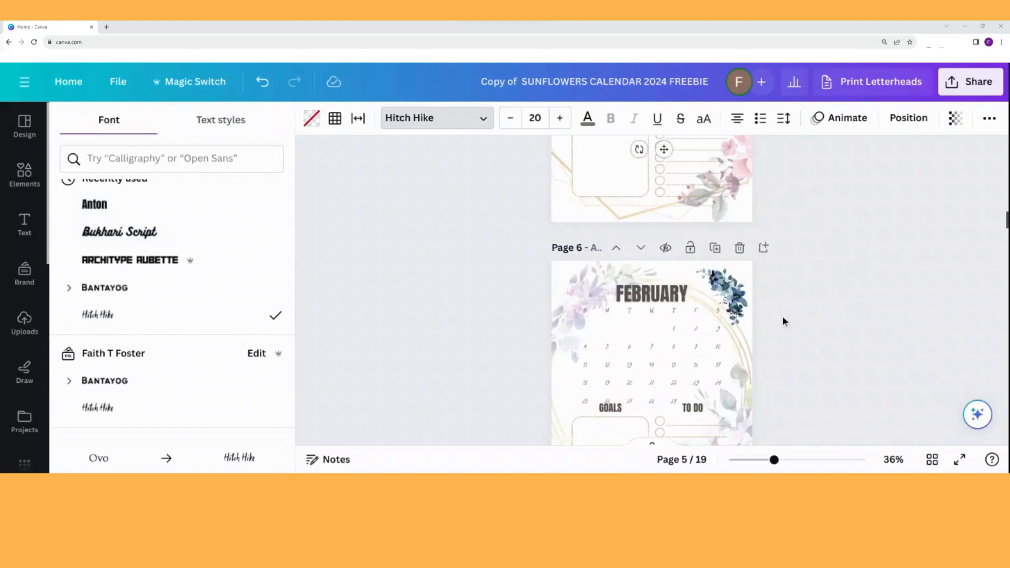
scroll(782, 315, "down", 5)
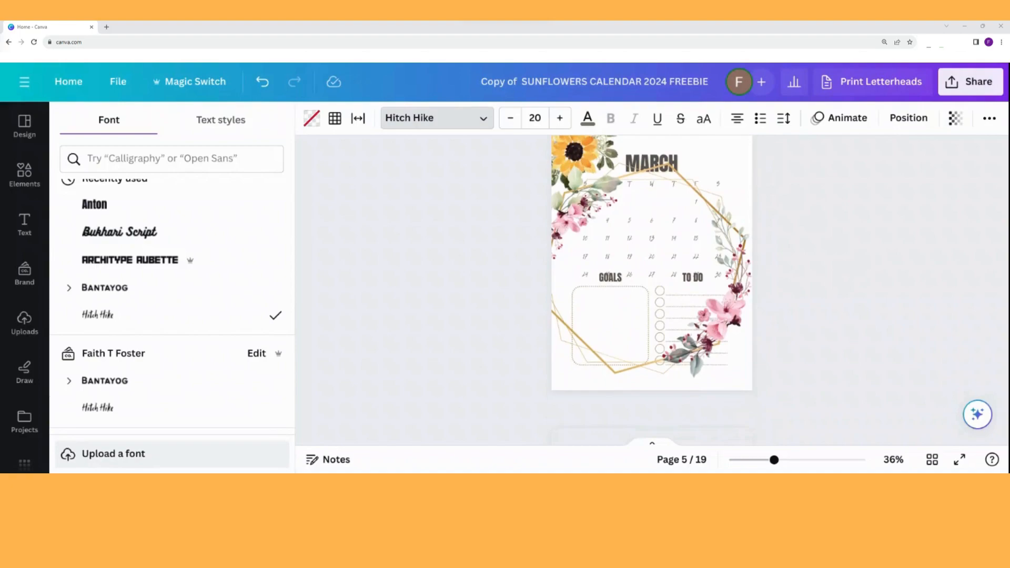
scroll(652, 262, "down", 4)
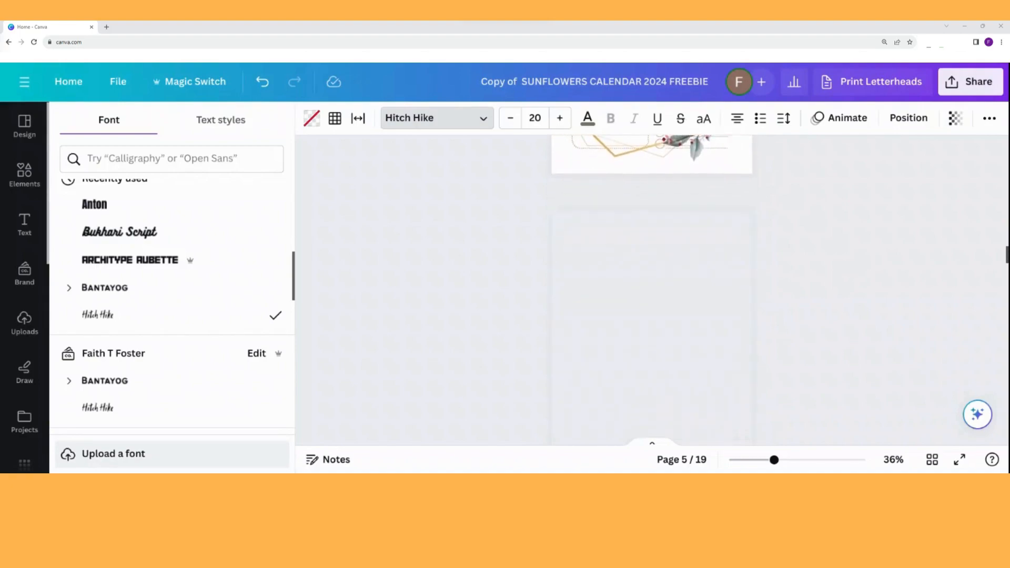
scroll(652, 290, "down", 3)
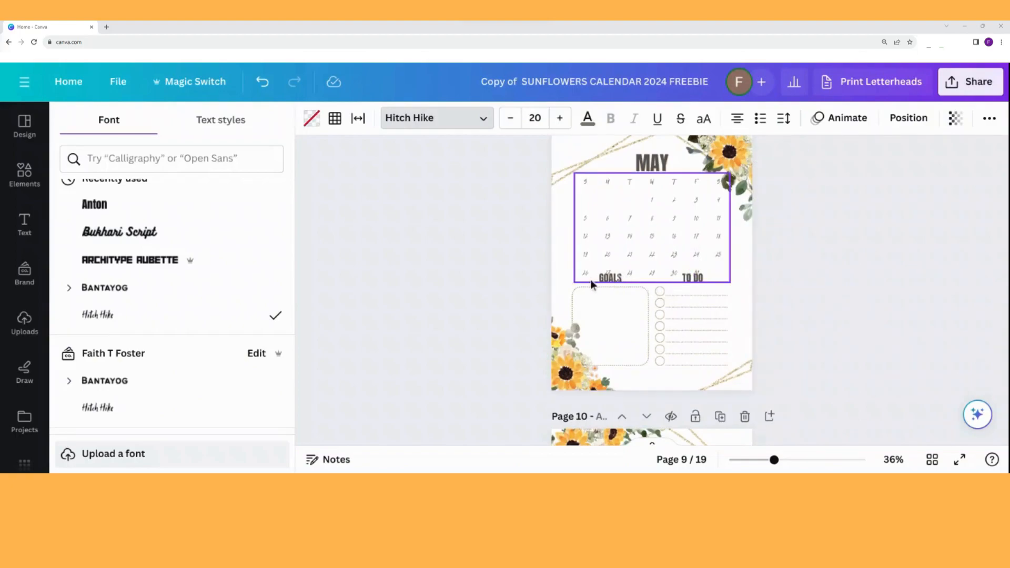
Set the font size of the 23rd's date cell in the May grid to 14
left_click(665, 258)
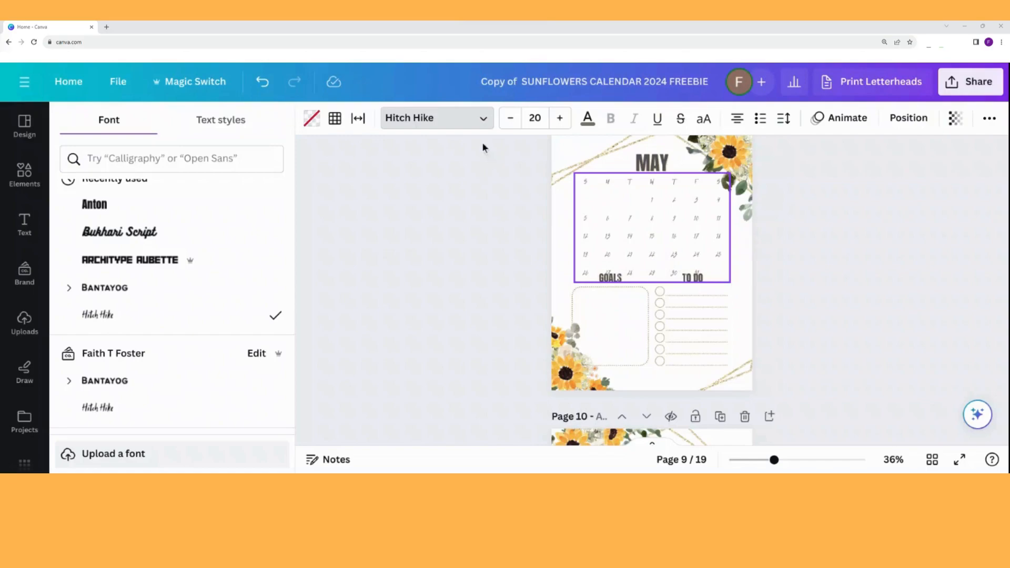
left_click(512, 120)
left_click(512, 119)
left_click(512, 120)
left_click(512, 120)
left_click(511, 119)
left_click(512, 119)
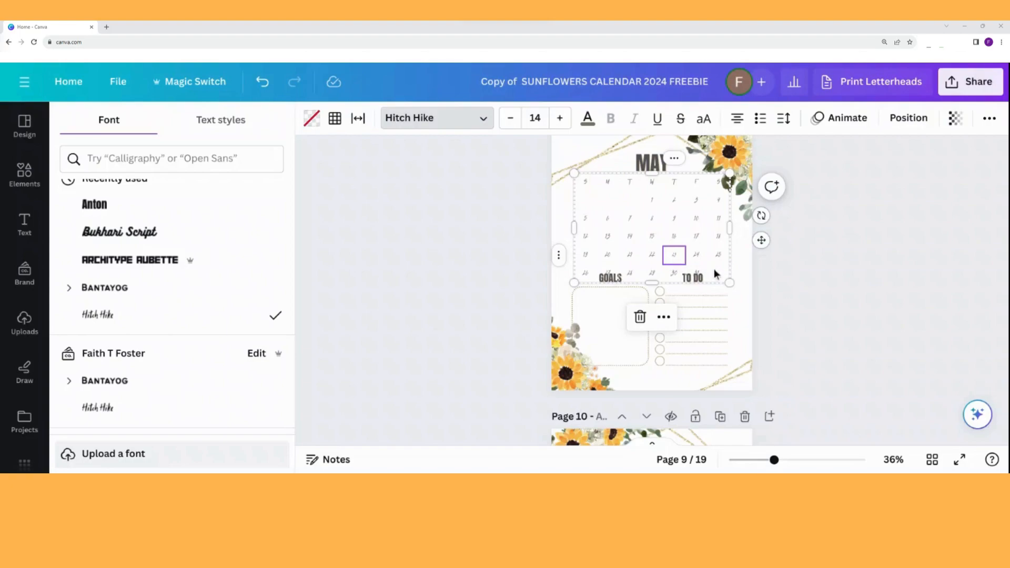
Reduce the font size of the entire May date grid so it clears the GOALS and TO DO headings
left_click(571, 226)
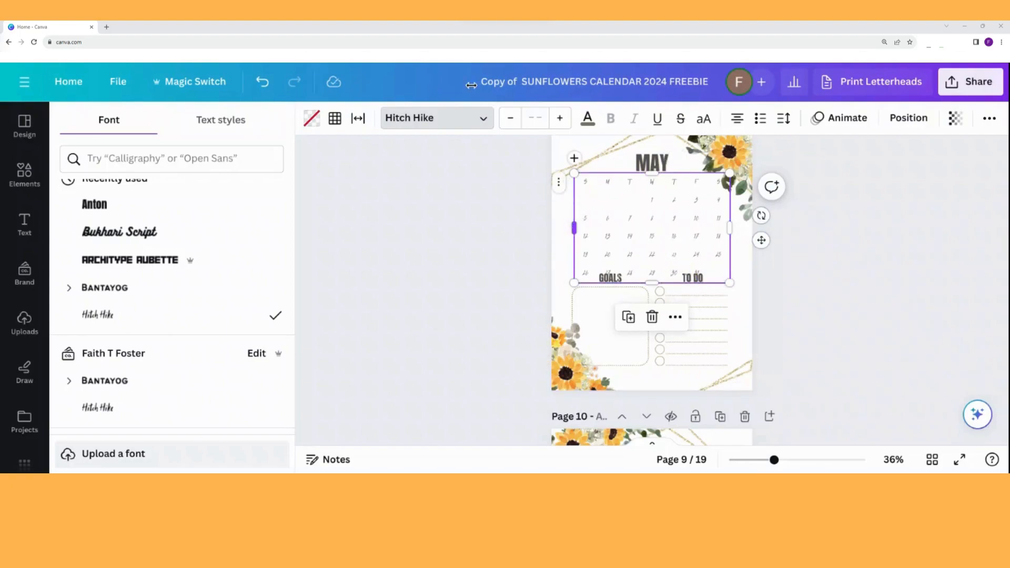
left_click(511, 120)
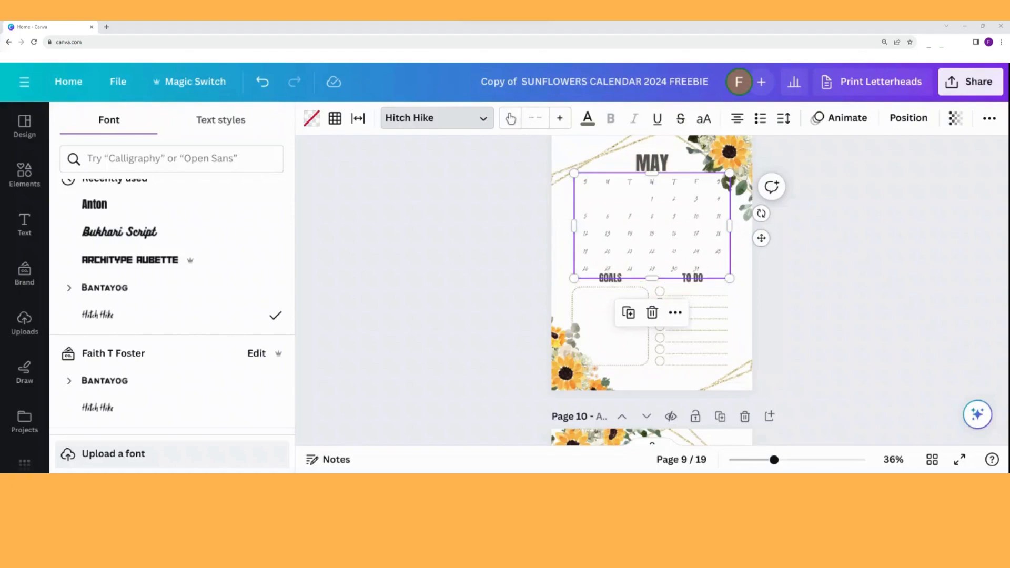
left_click(511, 120)
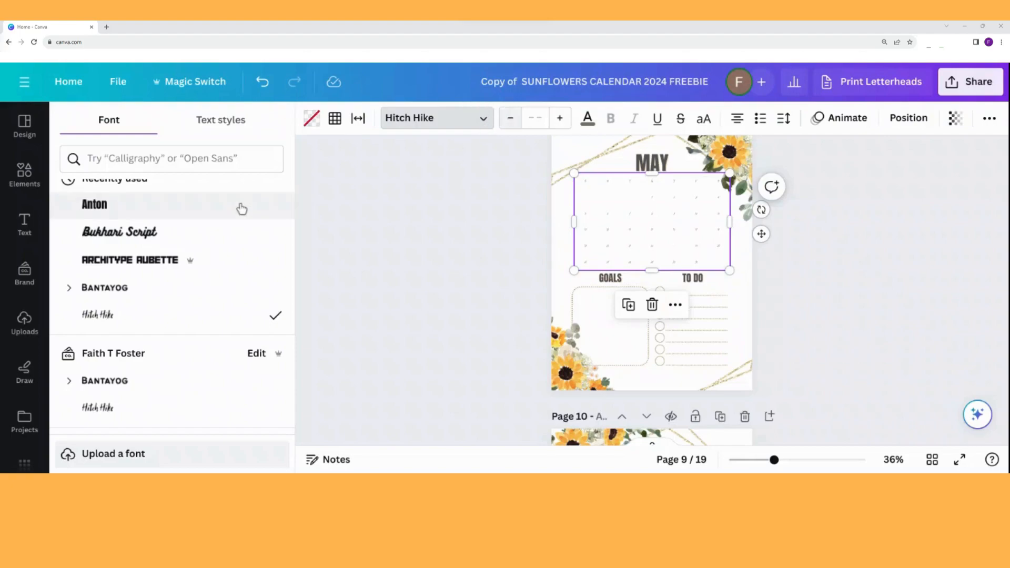
Change the May date grid's font to Bukhari Script and resize the grid from its lower-right corner
left_click(148, 240)
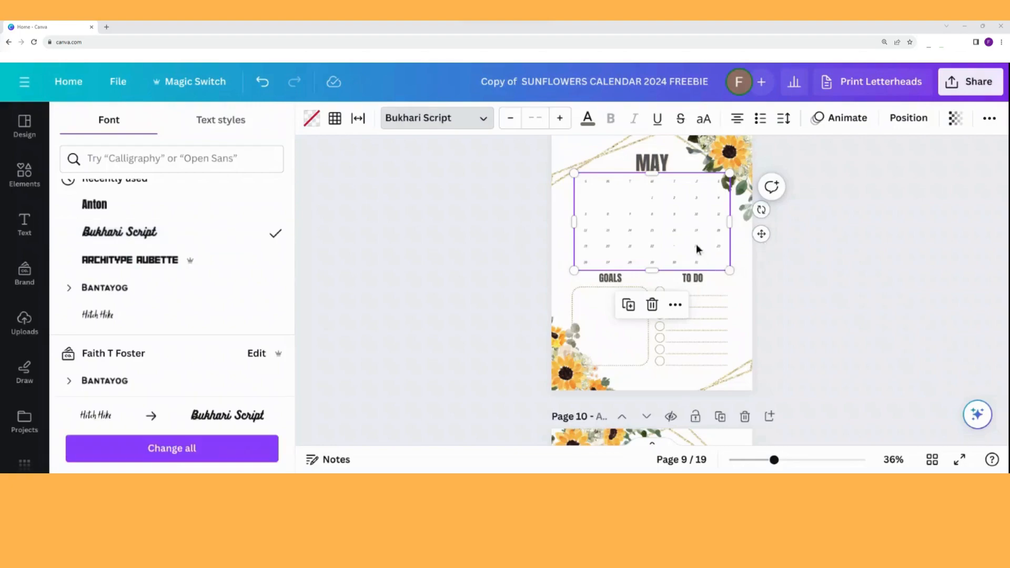
left_click_drag(730, 271, 708, 251)
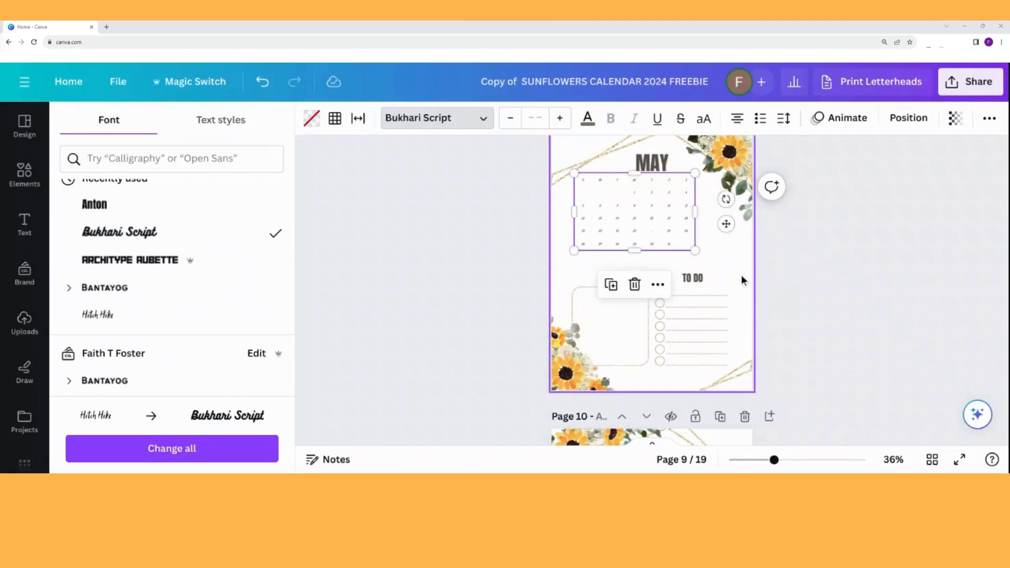
left_click_drag(694, 251, 715, 284)
Ungroup the first TO DO row on the June page and change its circle to a rounded square
scroll(737, 258, "down", 5)
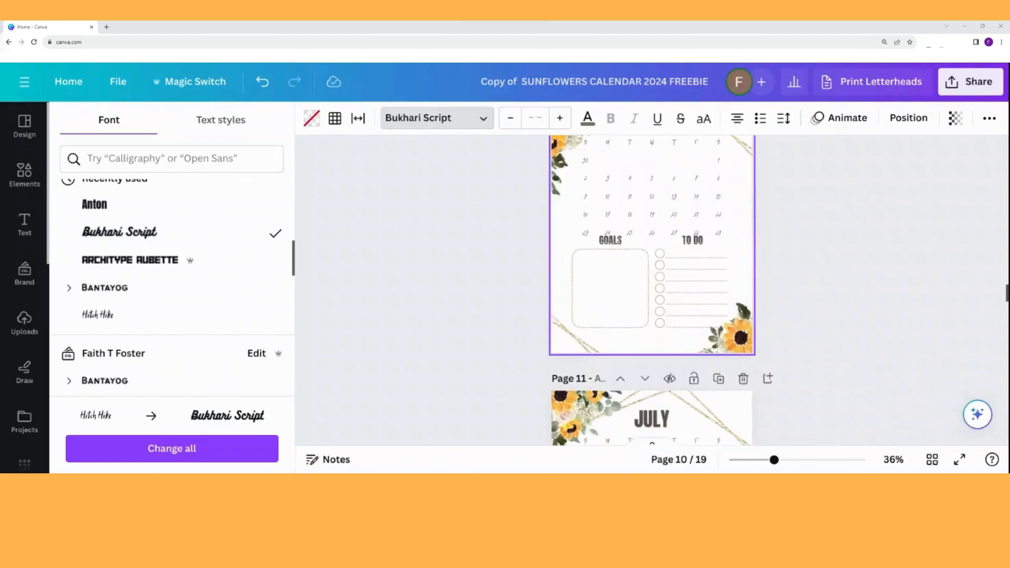
scroll(738, 294, "up", 1)
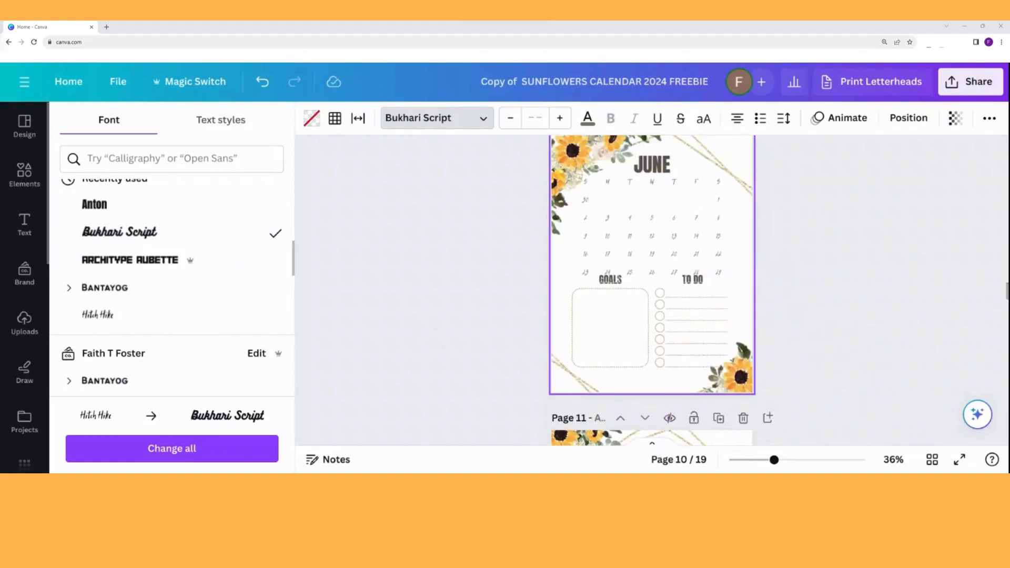
left_click(667, 291)
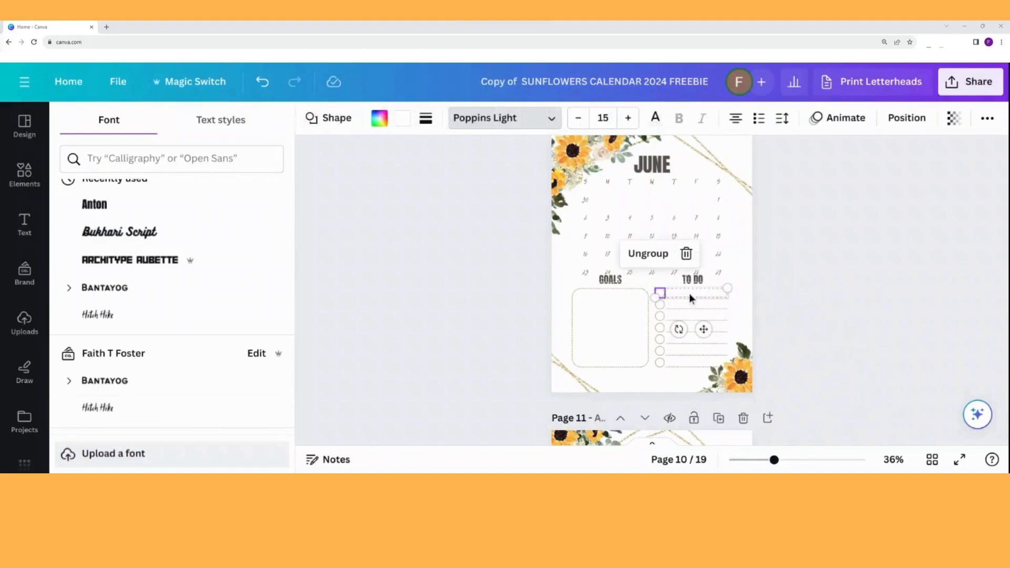
left_click(650, 256)
left_click(651, 256)
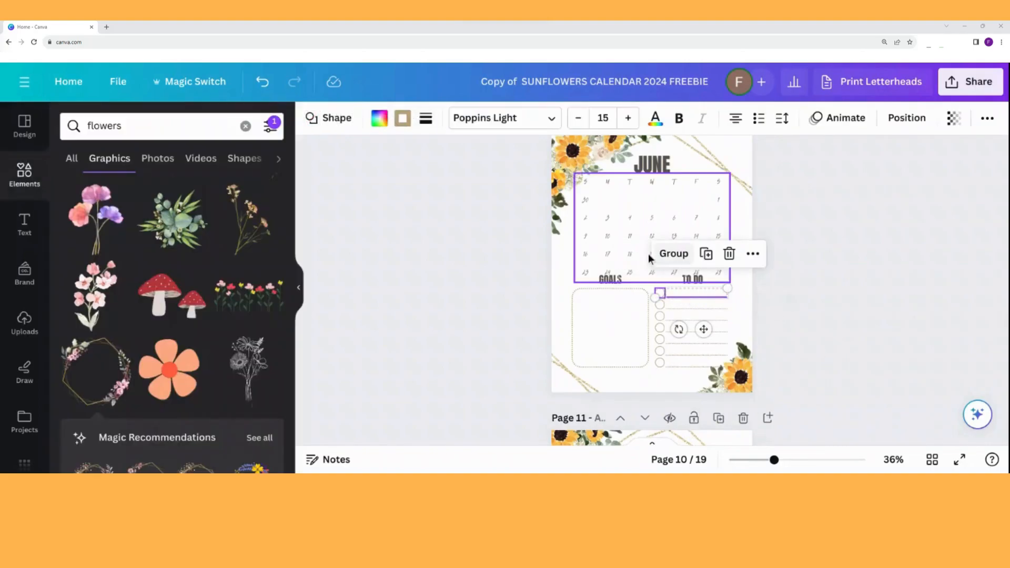
left_click(746, 272)
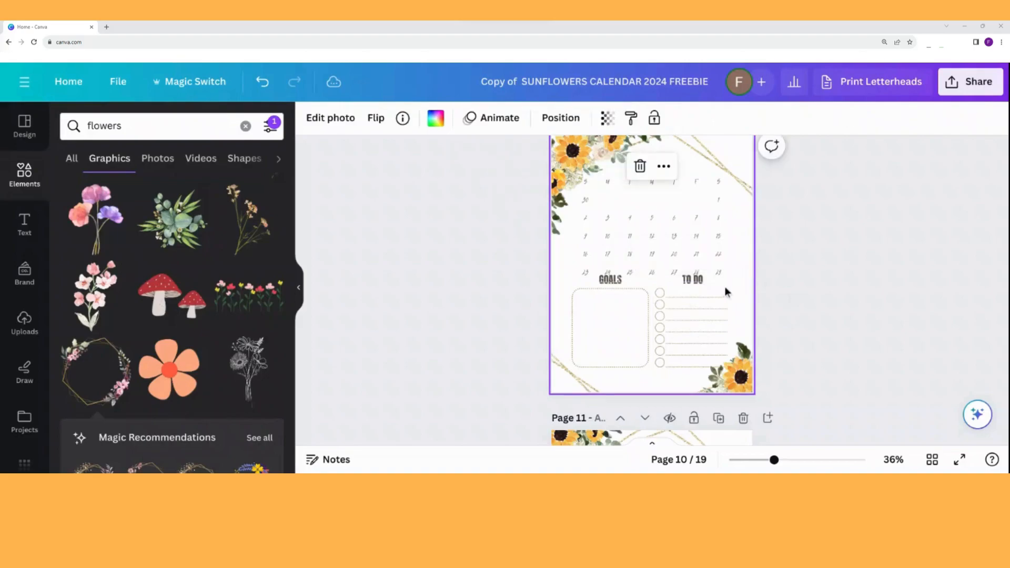
left_click(657, 292)
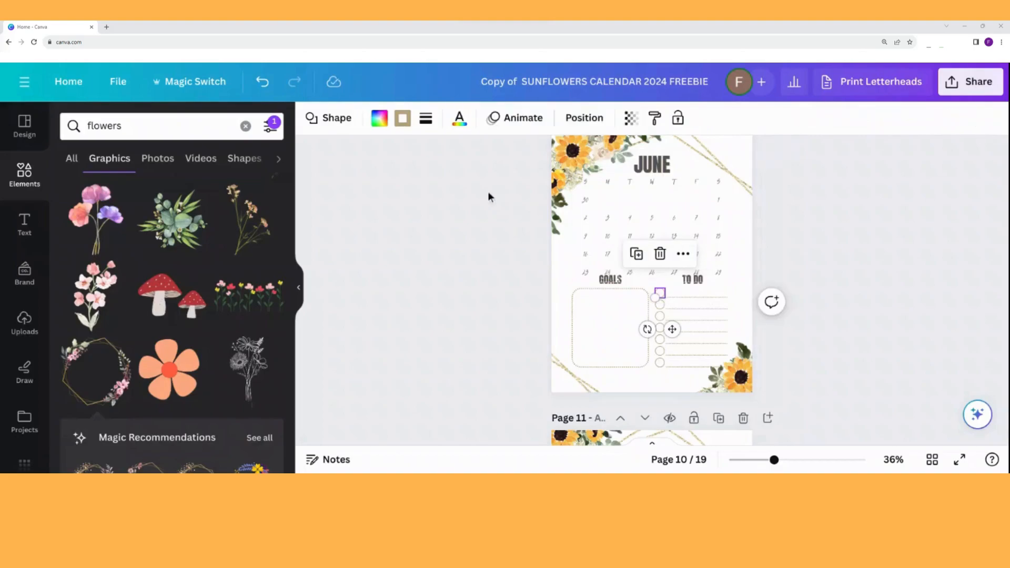
left_click(344, 120)
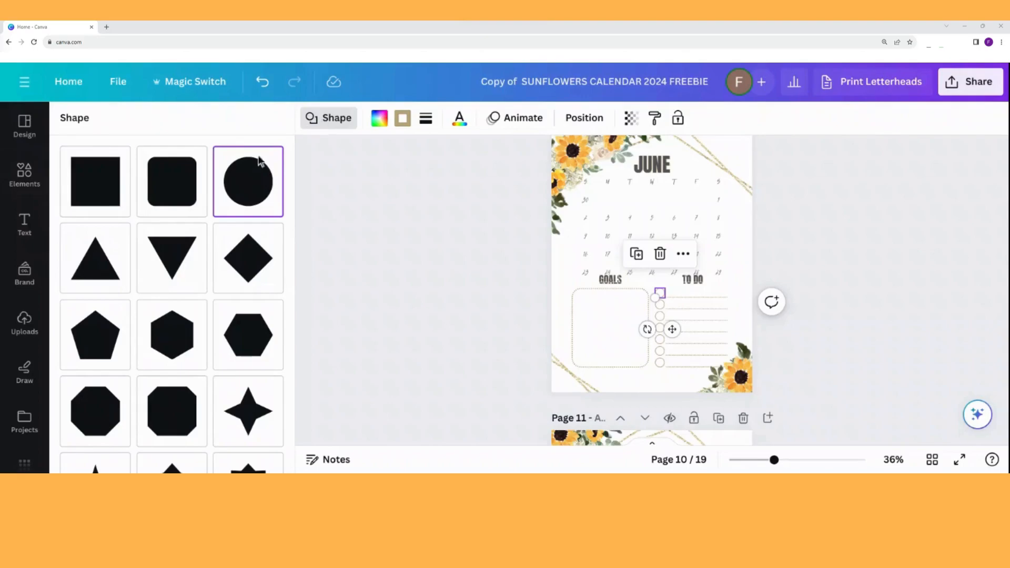
left_click(187, 200)
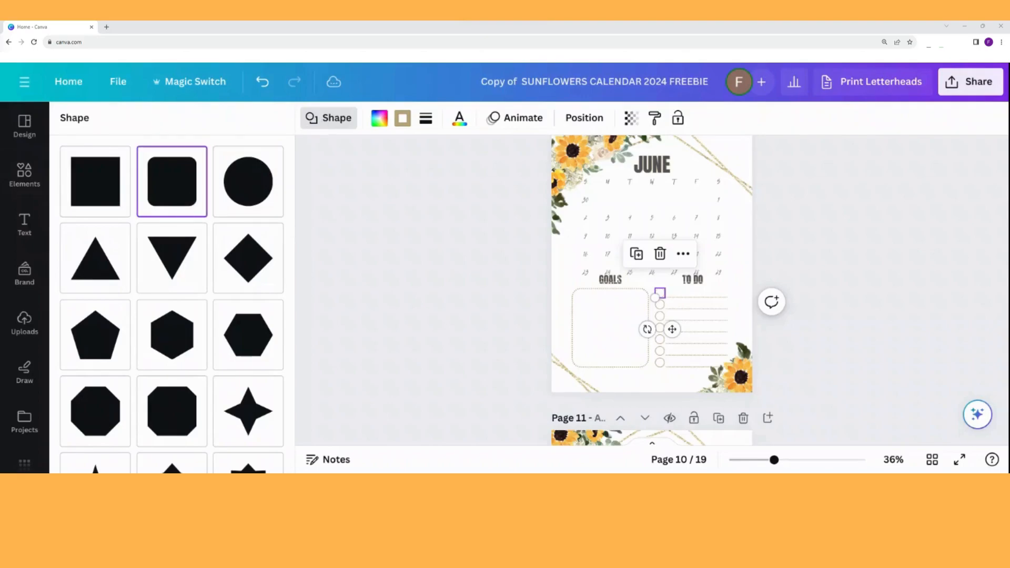
Ungroup June's second TO DO row and change its circle to a rounded square
left_click(662, 307)
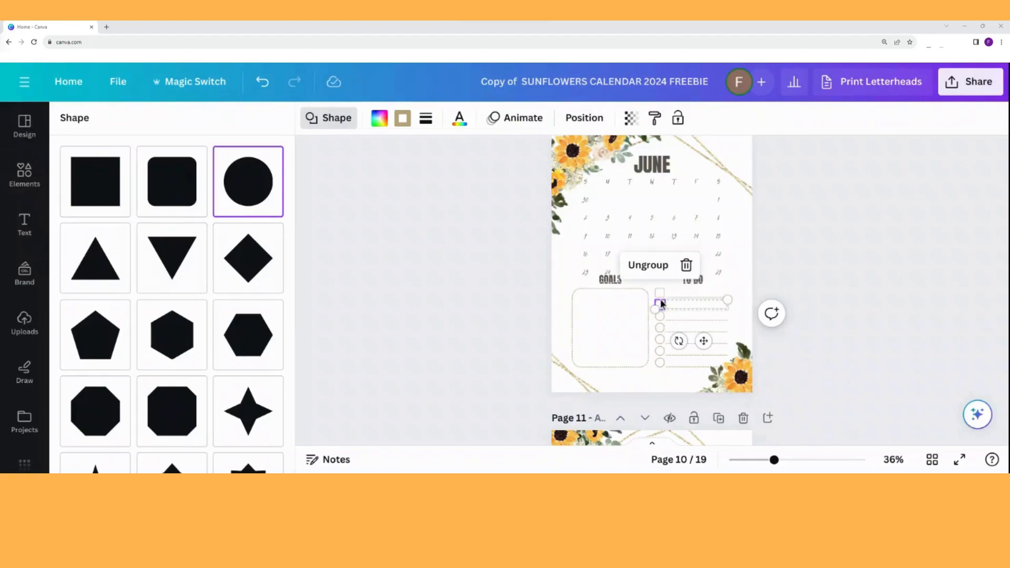
left_click(649, 265)
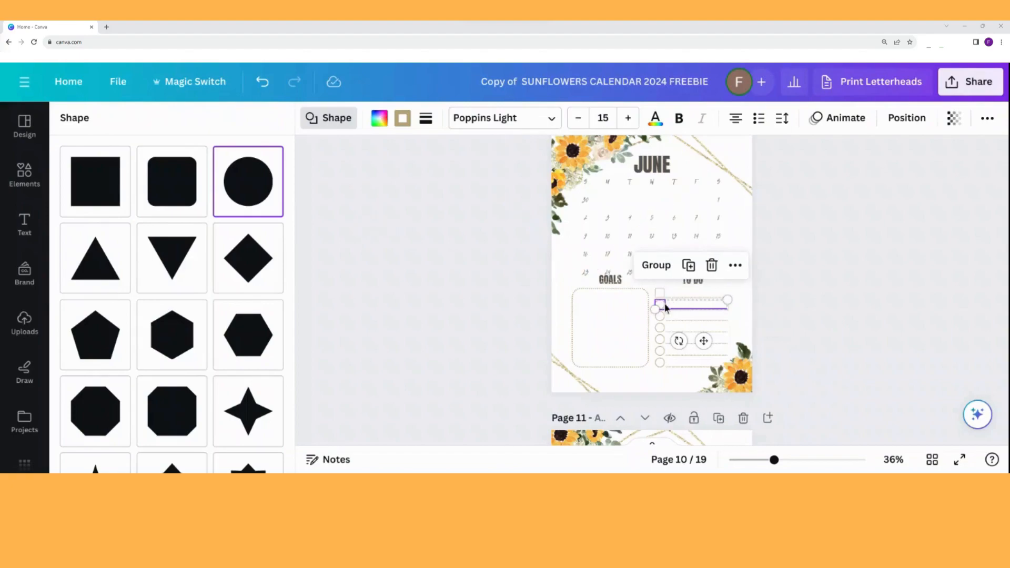
left_click(743, 294)
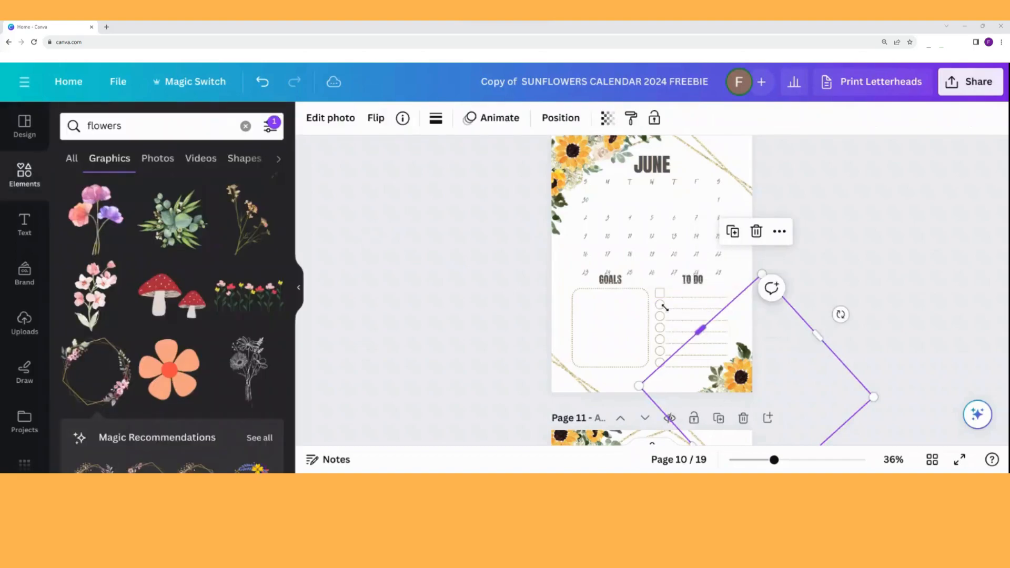
left_click(658, 307)
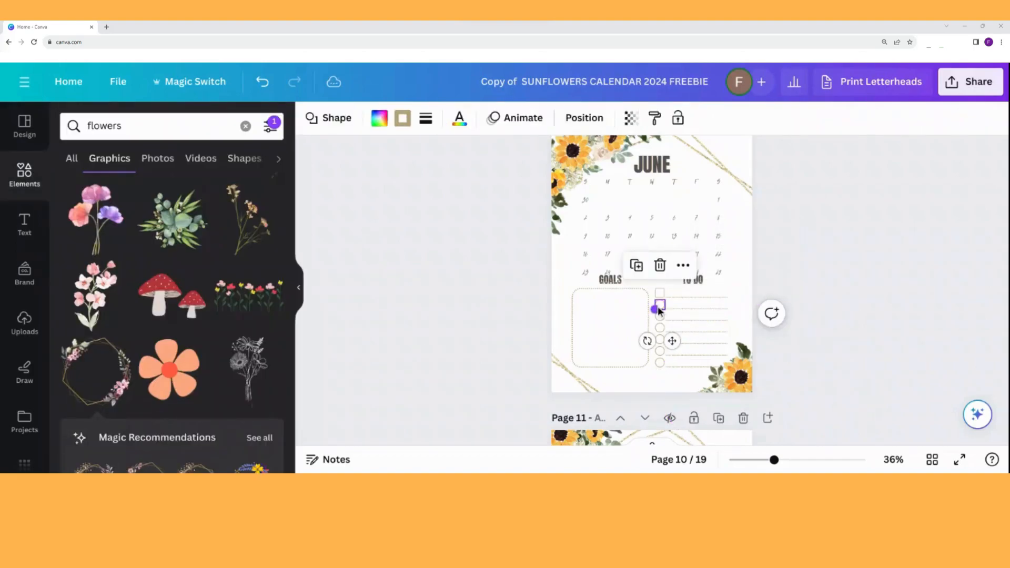
left_click(334, 116)
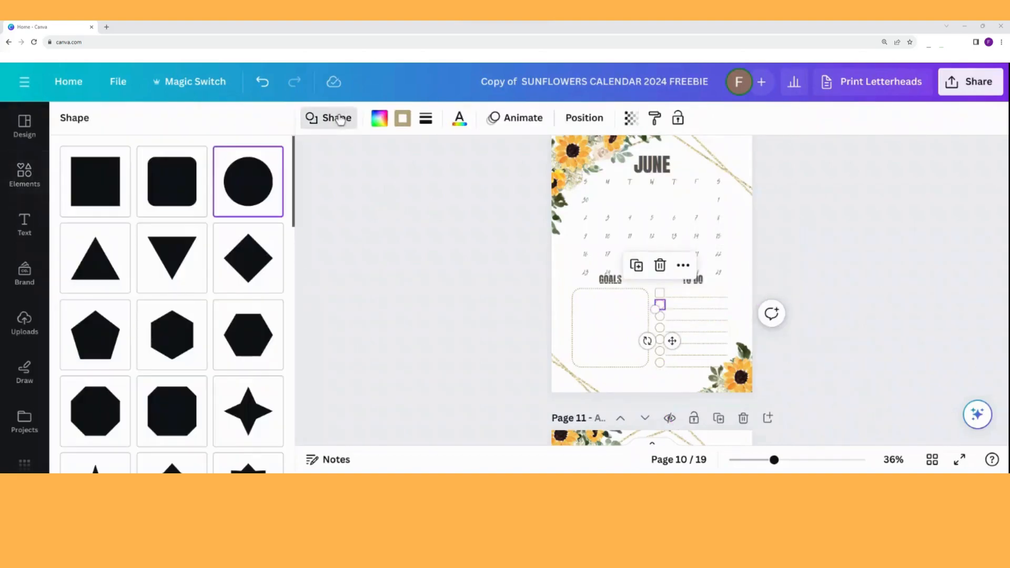
left_click(186, 184)
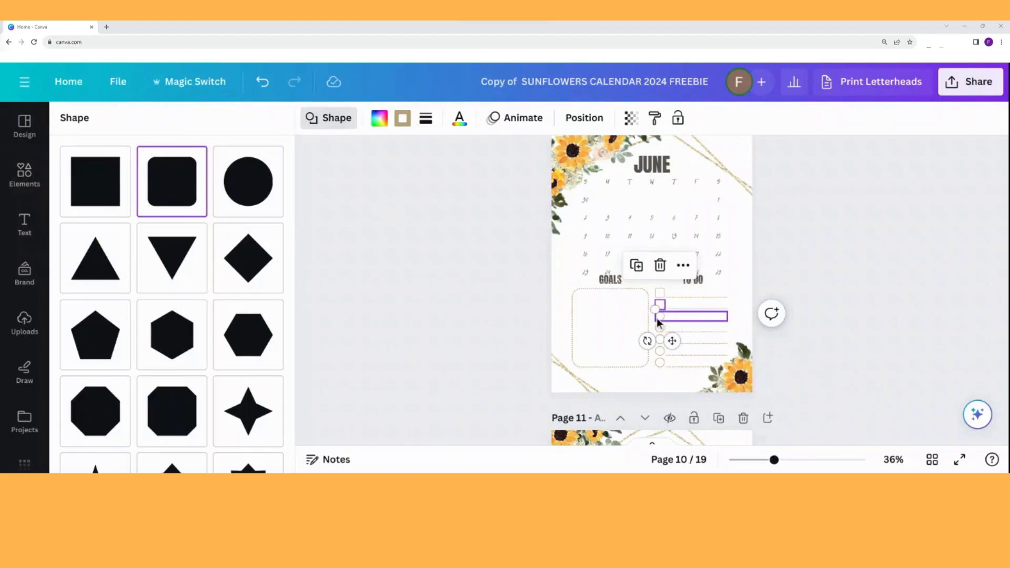
Delete all the TO DO rows below the second one on the June page
left_click(684, 308)
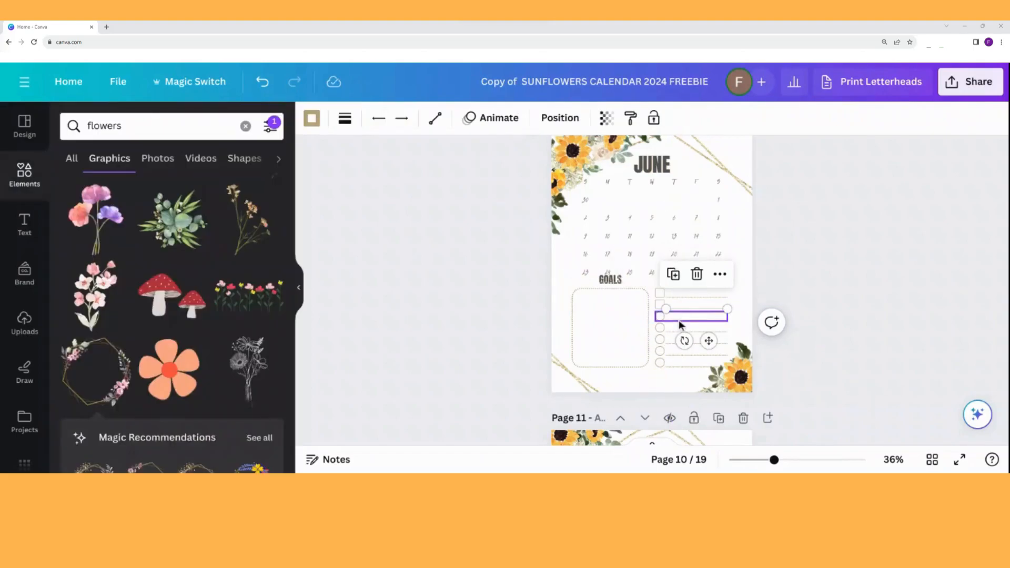
left_click(679, 320)
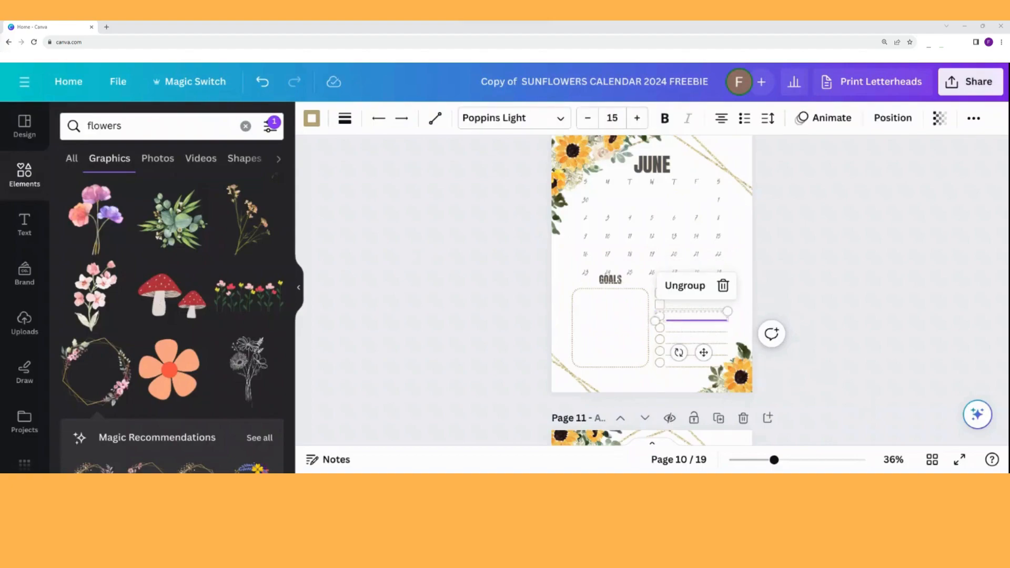
key("Delete")
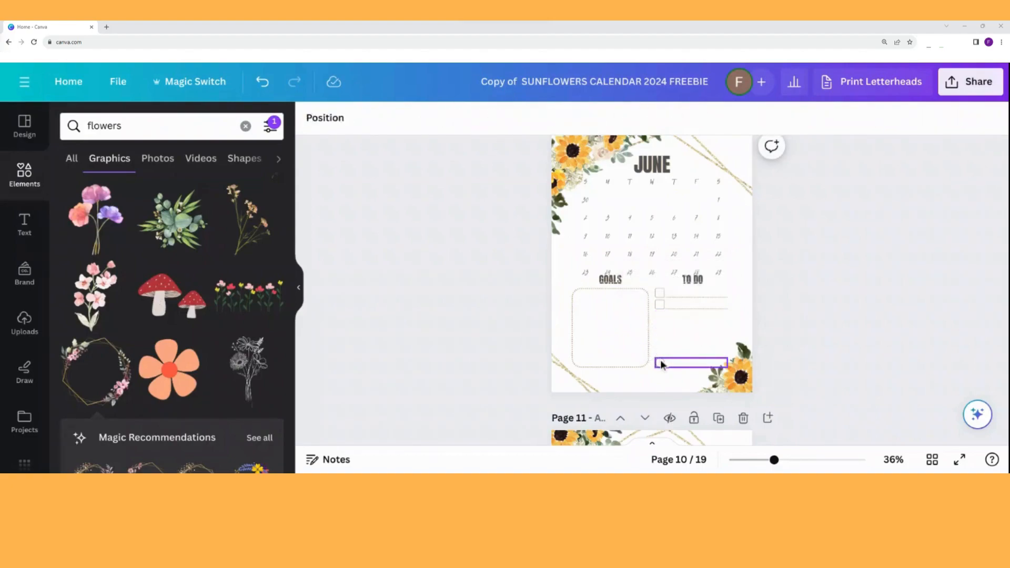
left_click(691, 363)
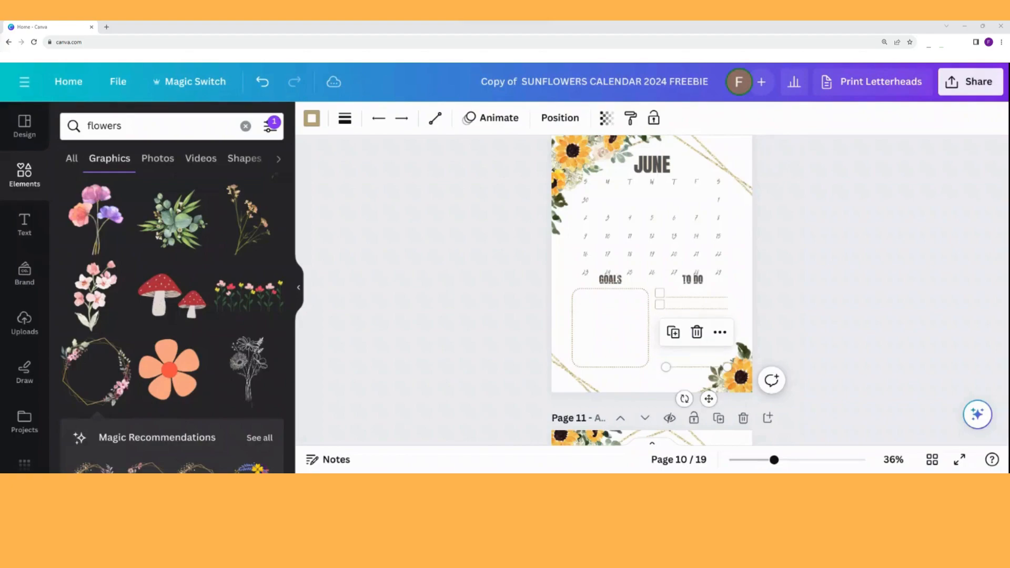
key("Delete")
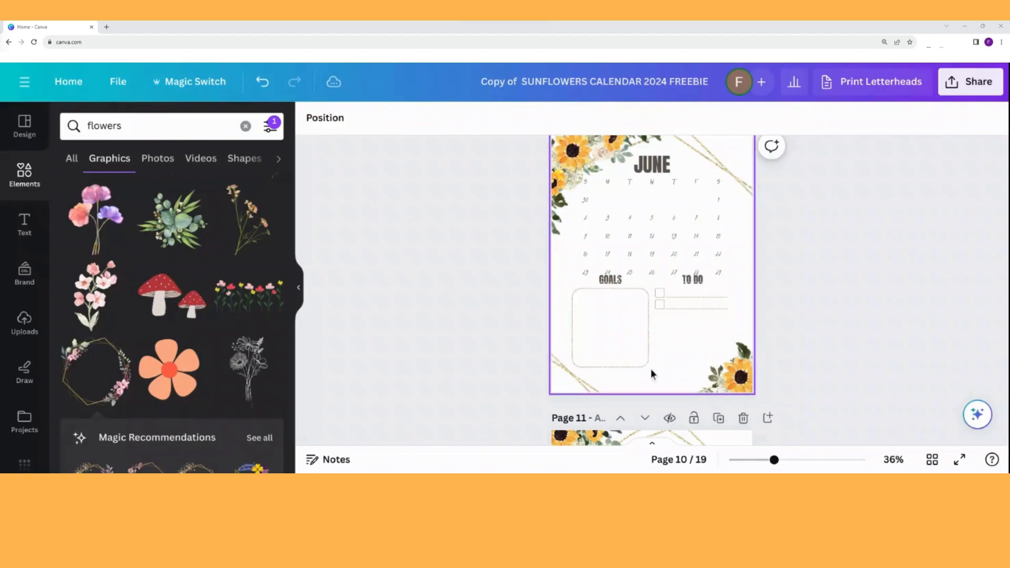
left_click(694, 315)
mouse_move(674, 304)
left_mouse_down()
mouse_move(661, 291)
mouse_move(685, 304)
left_mouse_up()
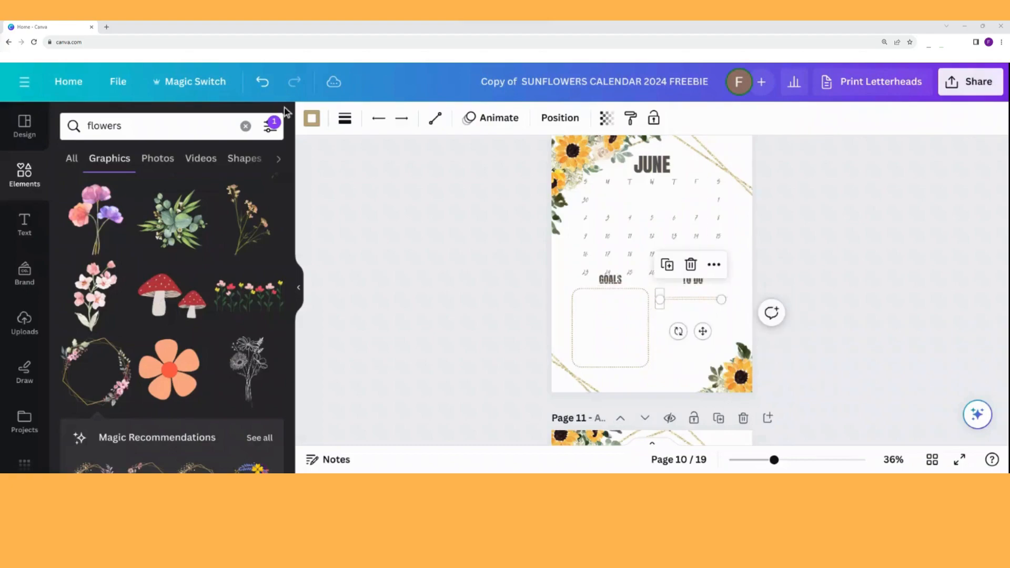
left_click(261, 83)
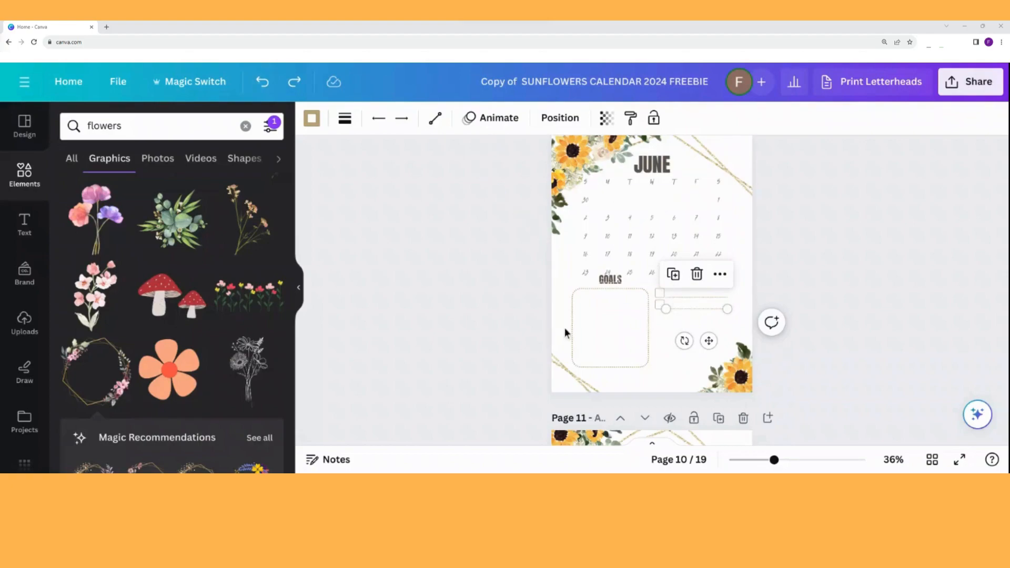
Group June's two remaining TO DO rows with their rounded-square checkboxes and lines
left_click(662, 322)
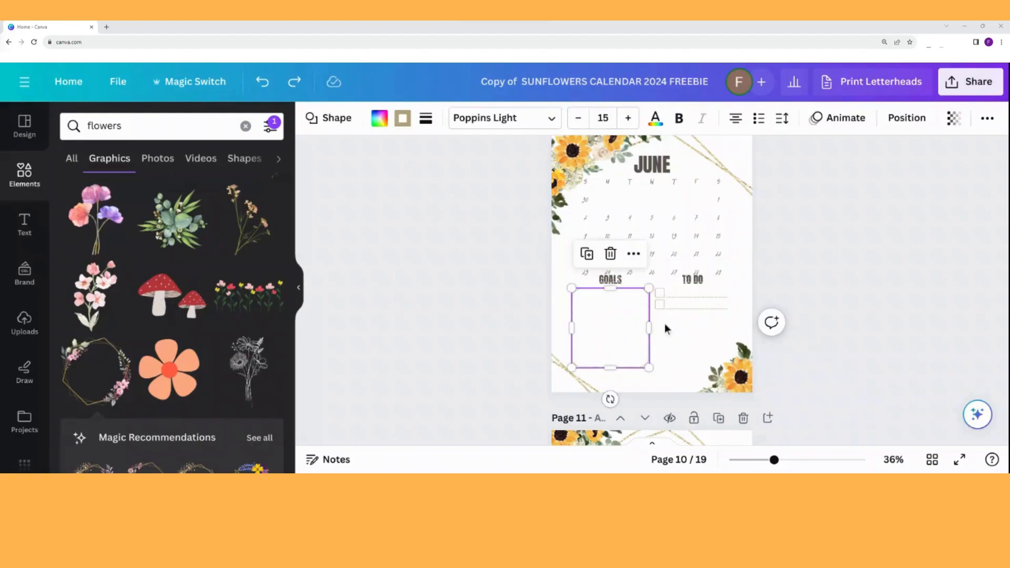
left_click_drag(680, 327, 659, 293)
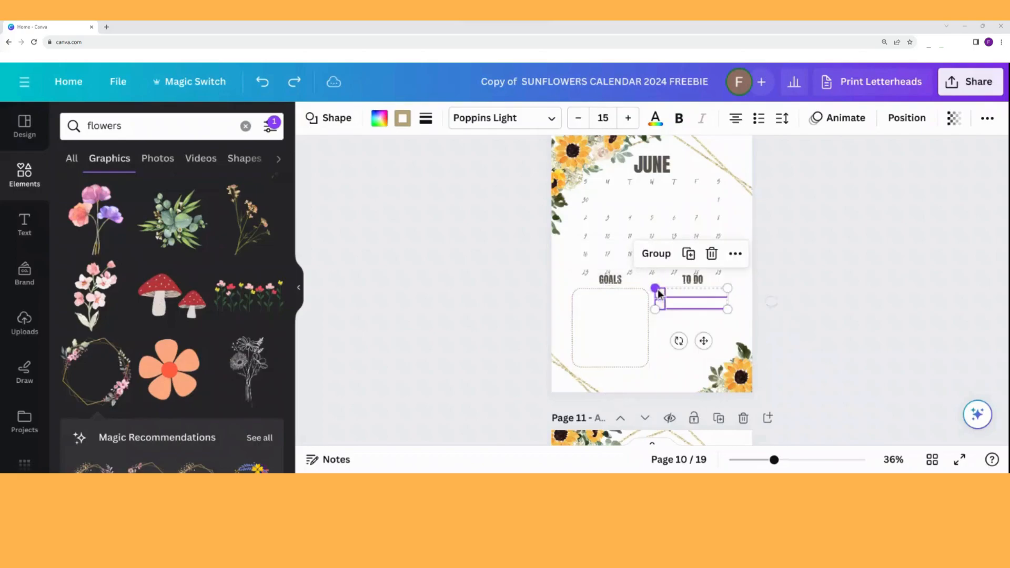
left_click(660, 257)
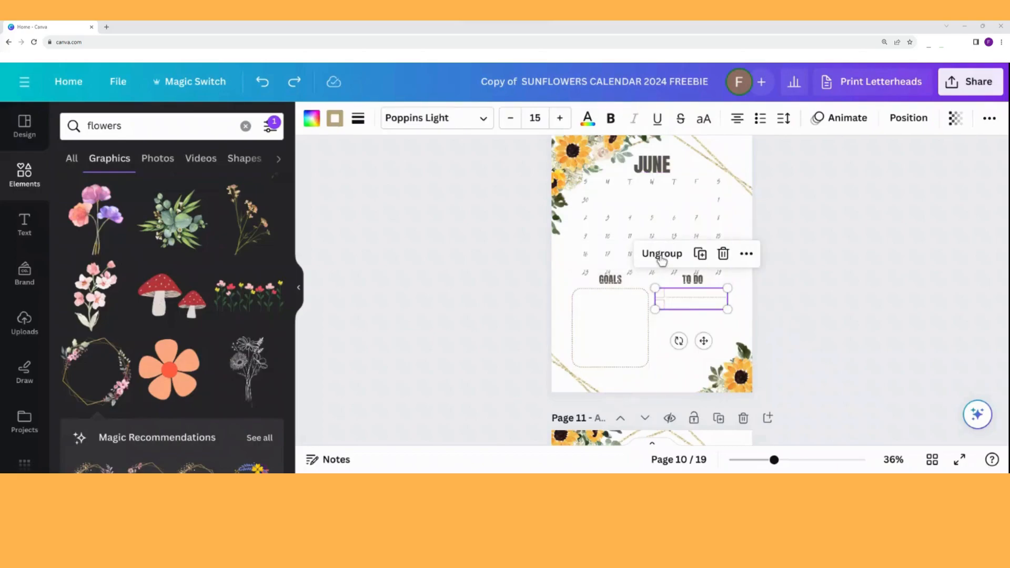
Duplicate the grouped TO DO rows three times and move the last copy to the bottom of June's list area
left_click(699, 259)
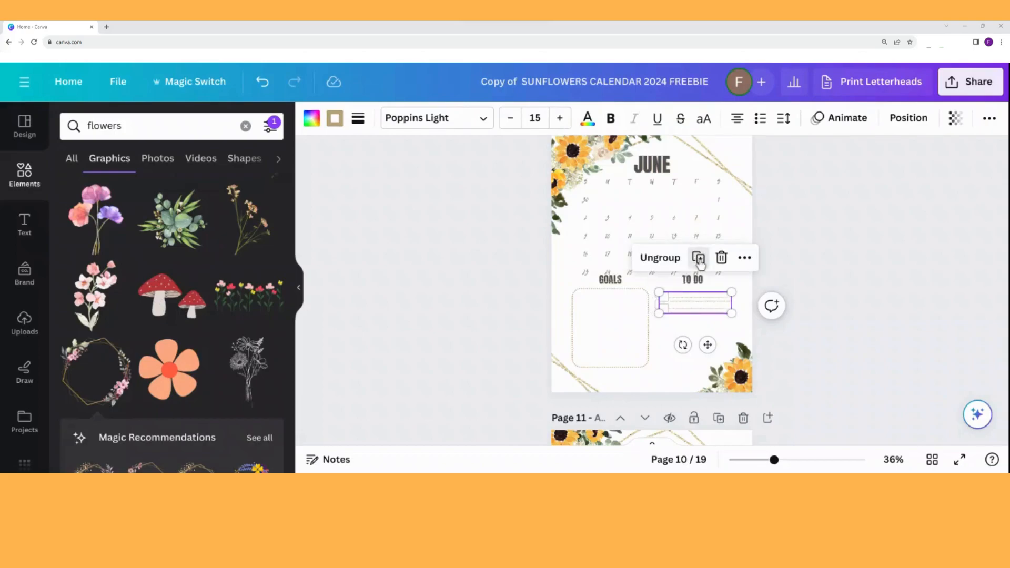
left_click(699, 259)
left_click(702, 262)
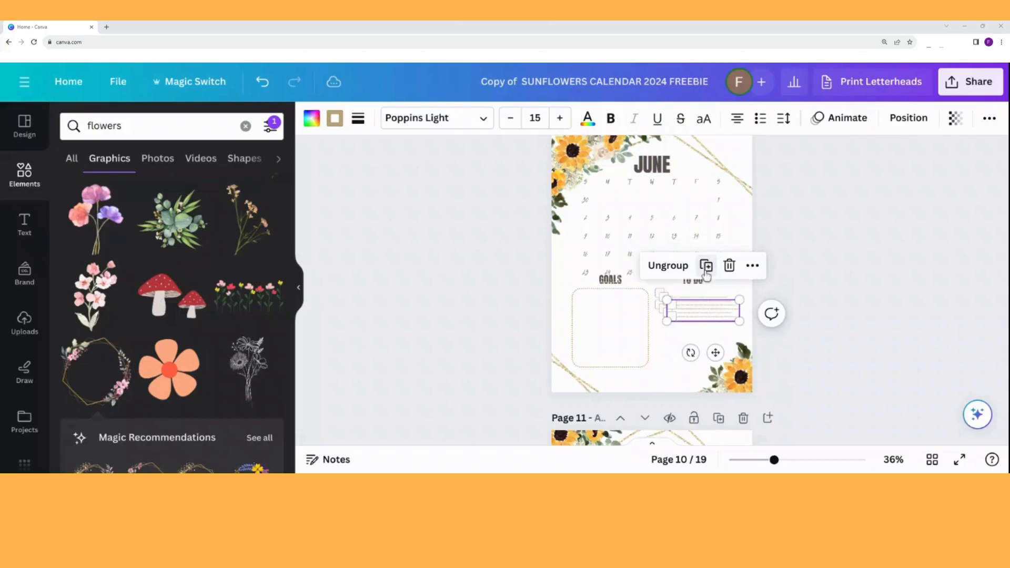
left_click_drag(696, 314, 684, 359)
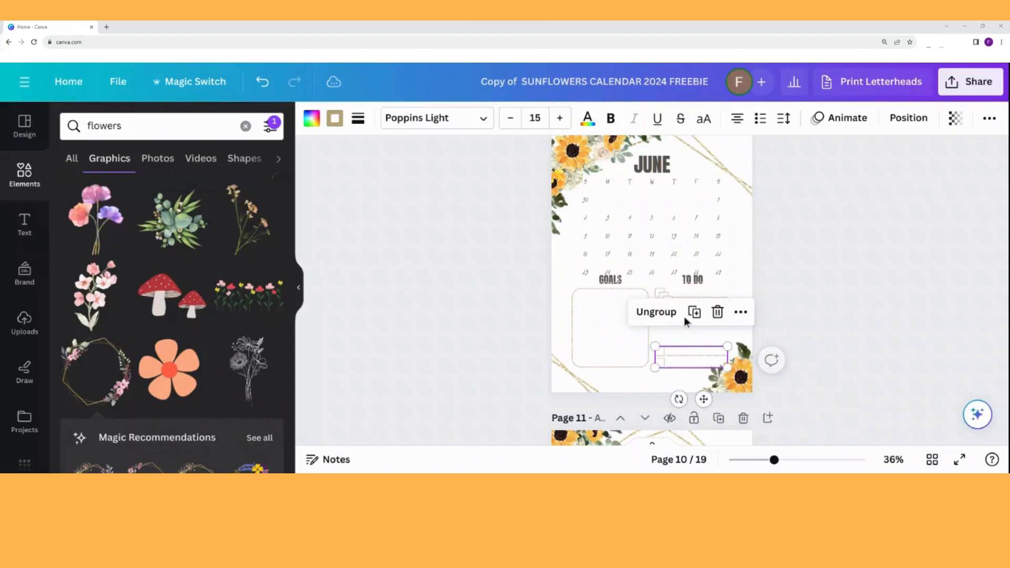
left_click(745, 293)
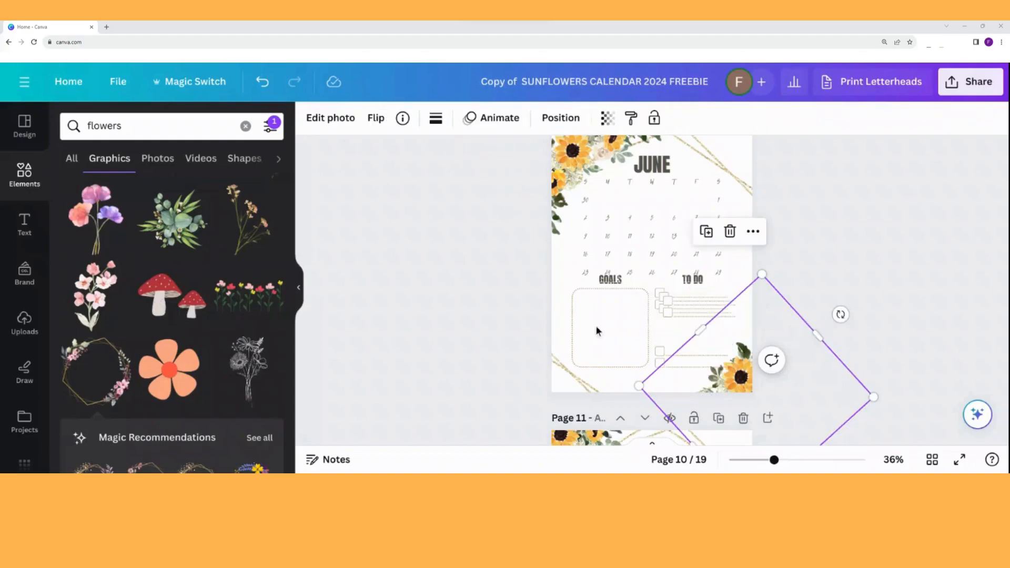
Move one duplicated pair of TO DO rows into the gap above the bottom pair on the June page
left_click(676, 307)
left_click_drag(675, 327, 668, 332)
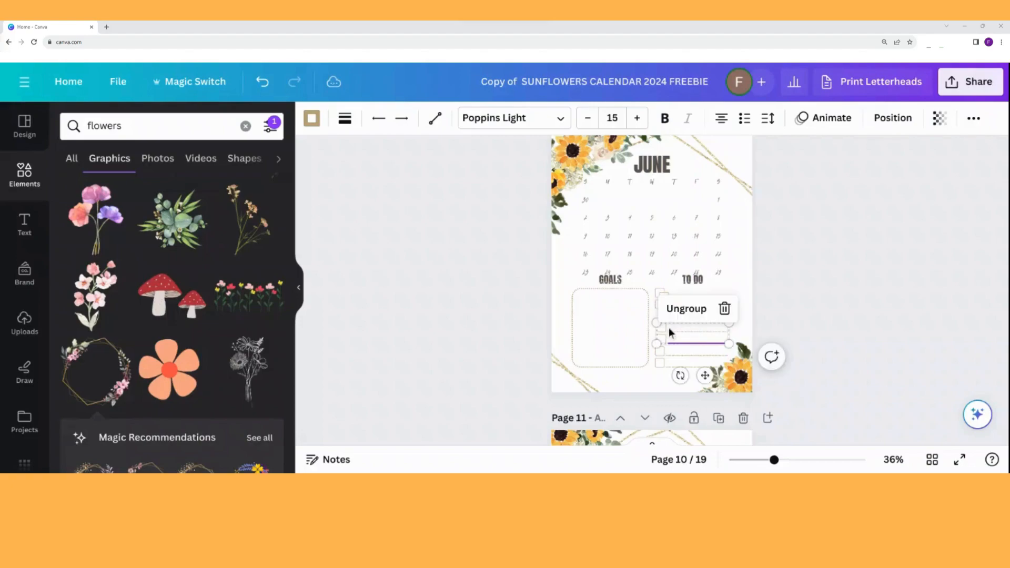
left_click(746, 281)
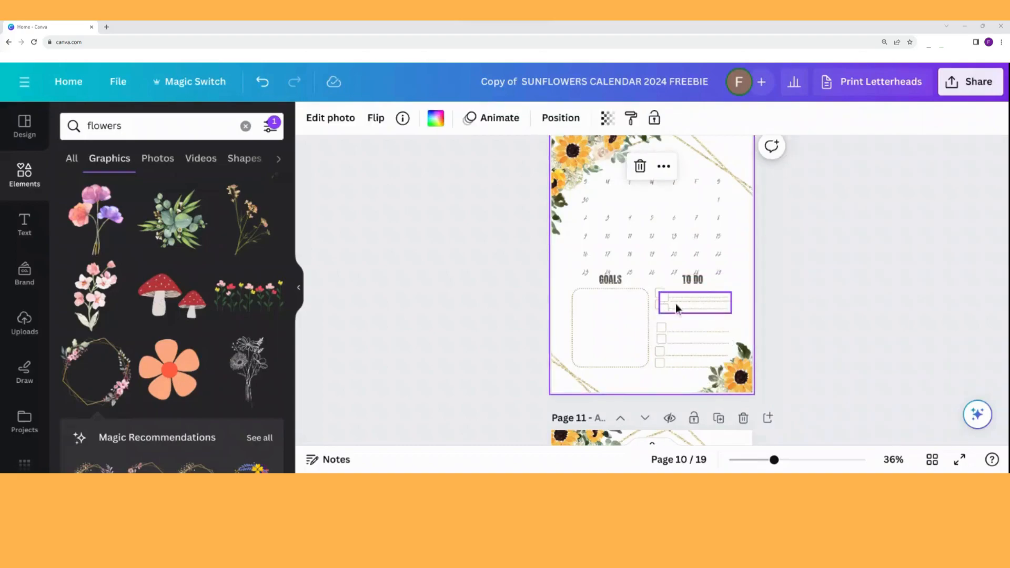
Ungroup the remaining duplicated pair of TO DO rows on June and delete its lower checkbox and line
left_click(678, 310)
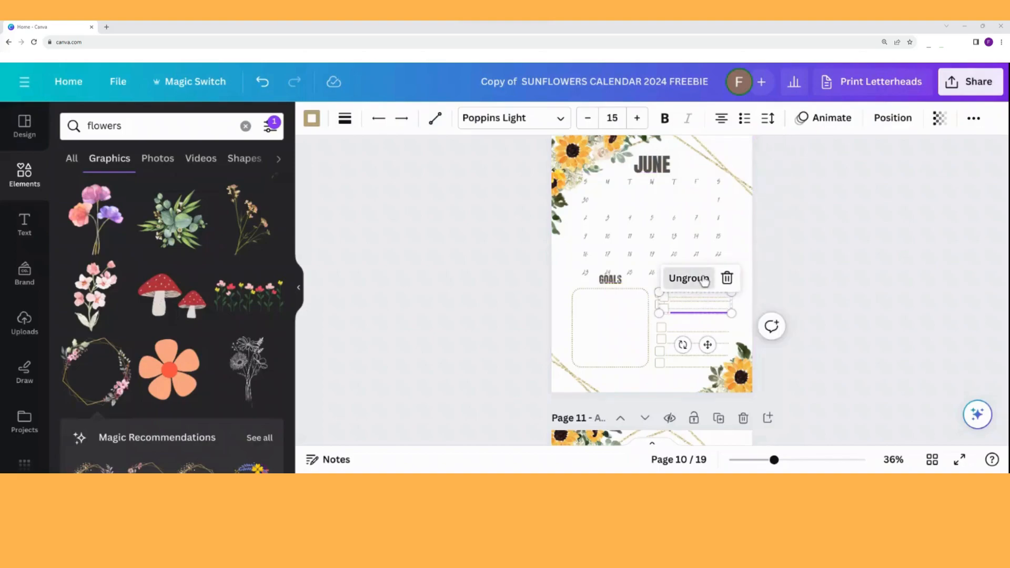
left_click(704, 281)
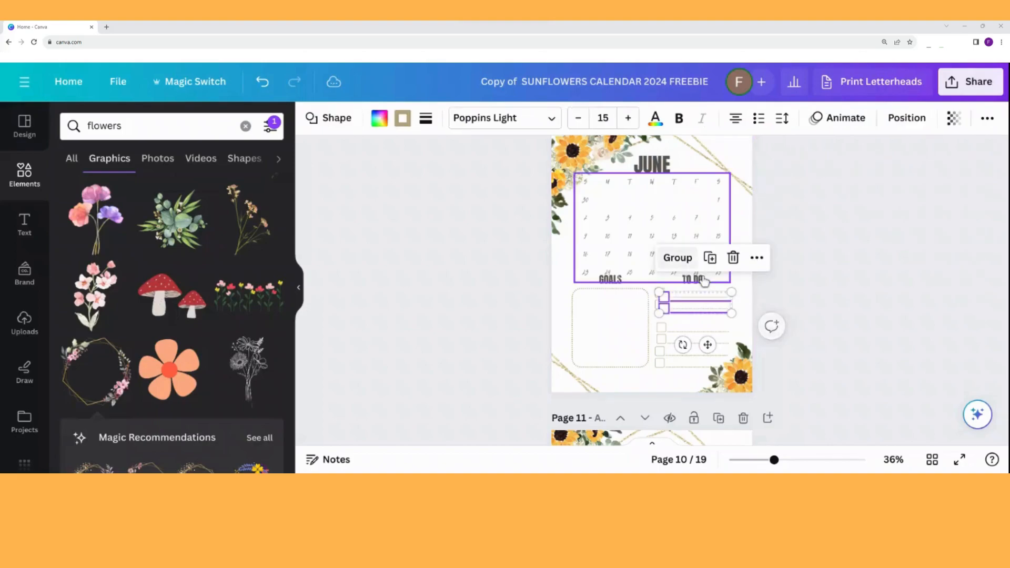
left_click(695, 329)
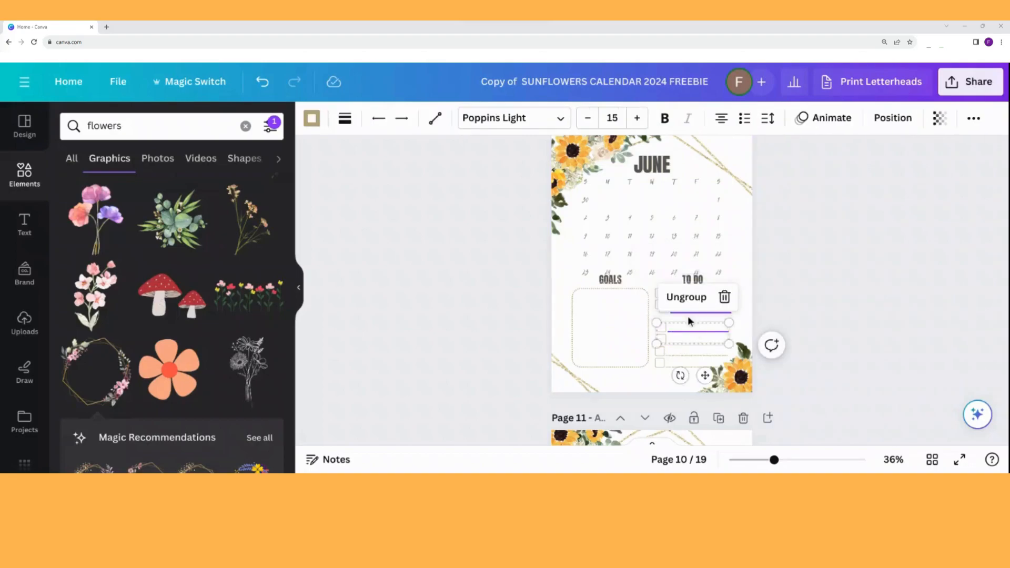
left_click(688, 315)
left_click_drag(687, 315, 666, 300)
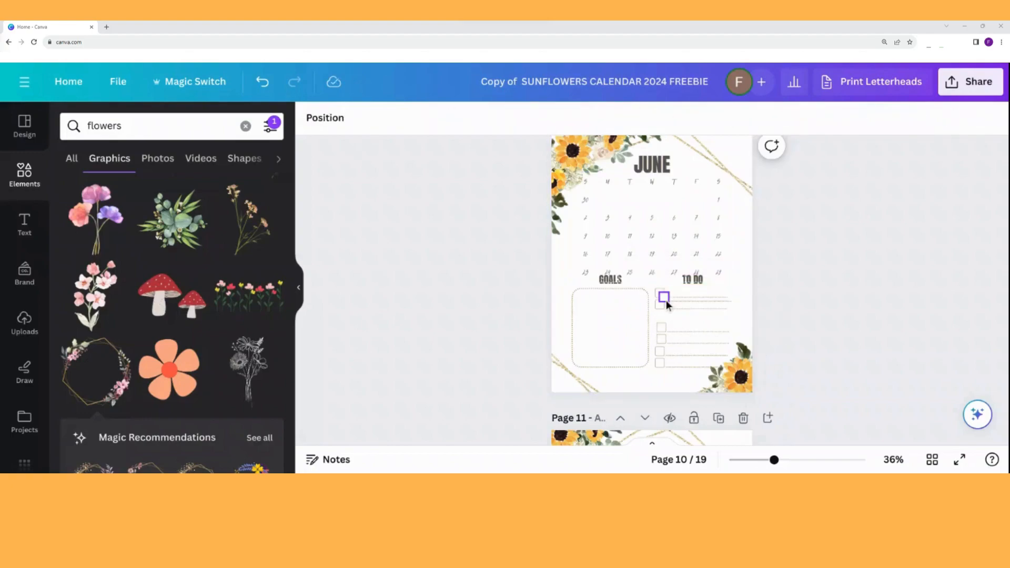
Move the leftover TO DO checkbox and its line down into the third row position of June's list
left_click_drag(667, 300, 667, 300)
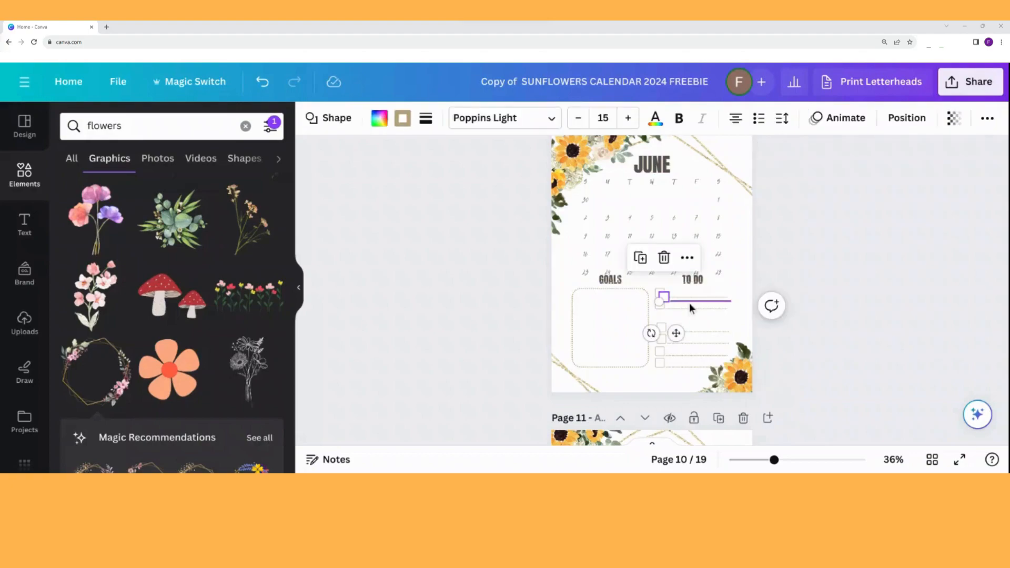
left_click(690, 303, "shift")
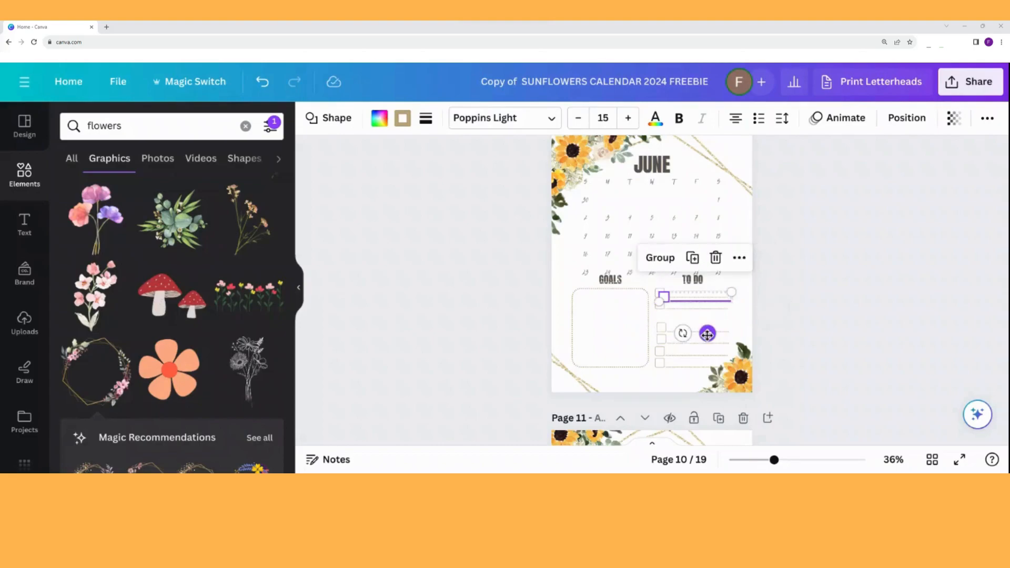
left_click_drag(708, 334, 702, 355)
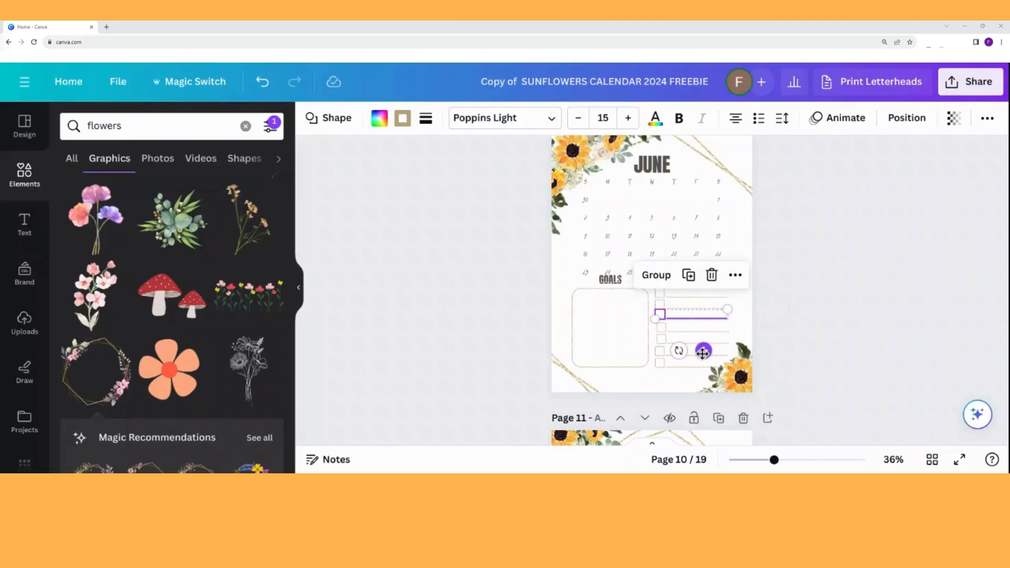
left_click(702, 354)
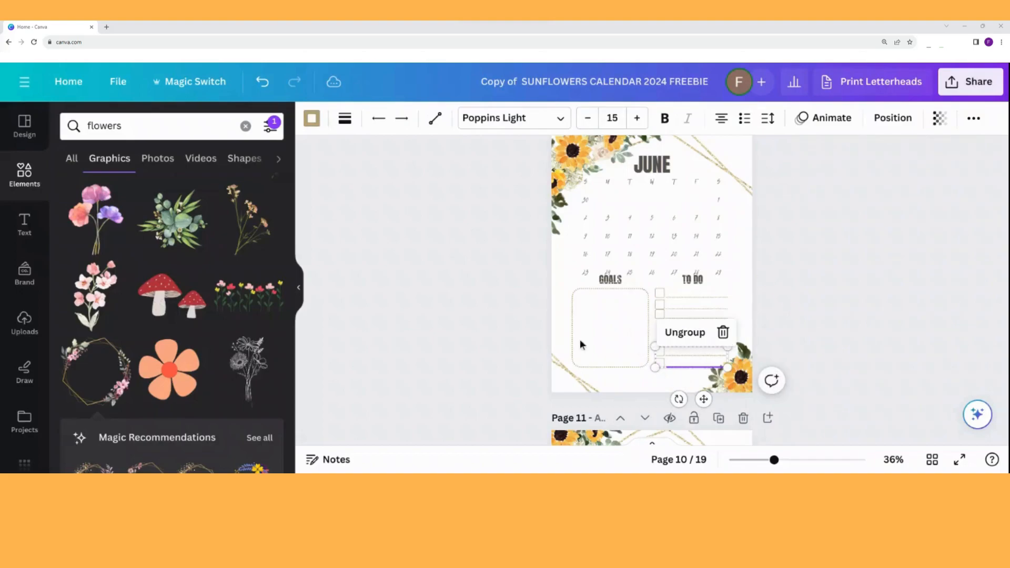
Cut the sunflower graphic from the lower corner of the June page
left_click(593, 333)
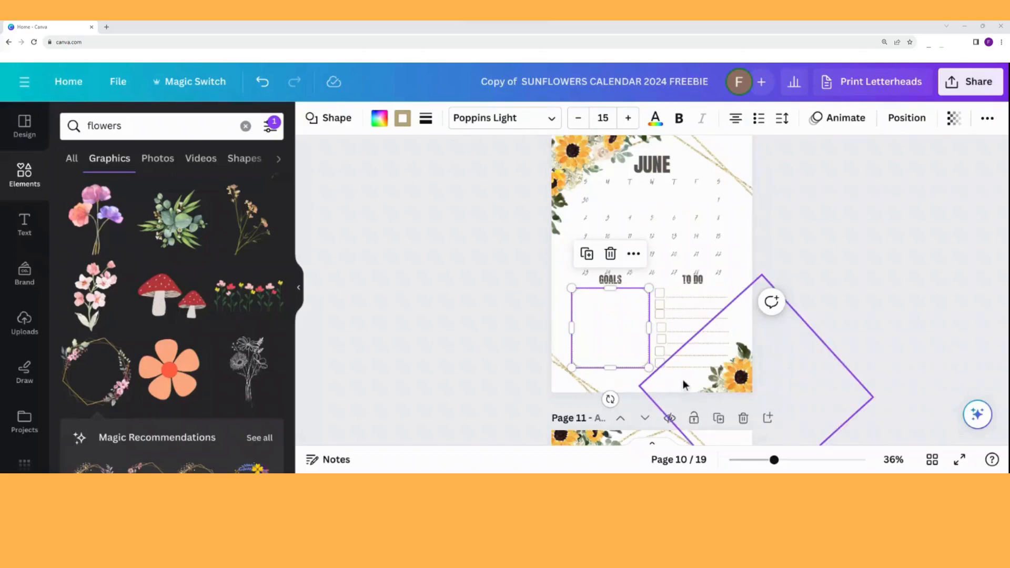
left_click(685, 386)
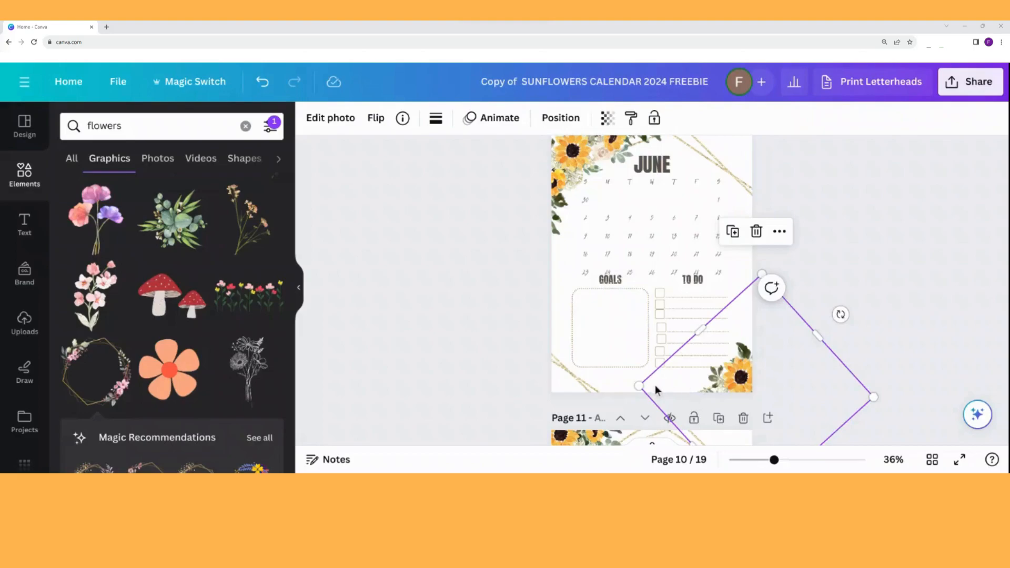
left_click_drag(663, 380, 739, 342)
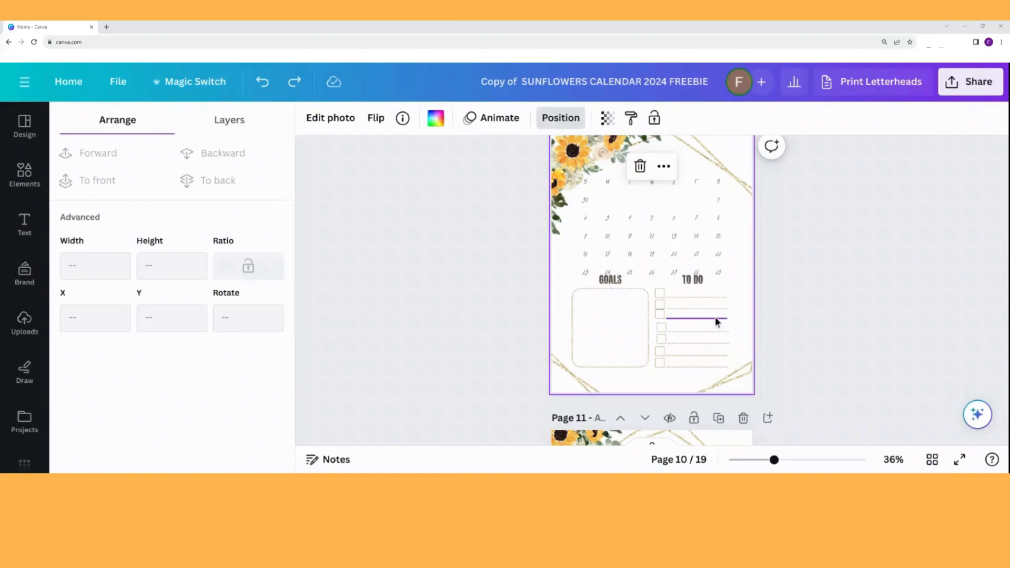
Group June's third TO DO checkbox with its line and tidy up the spacing of all the TO DO row groups
left_click(716, 318)
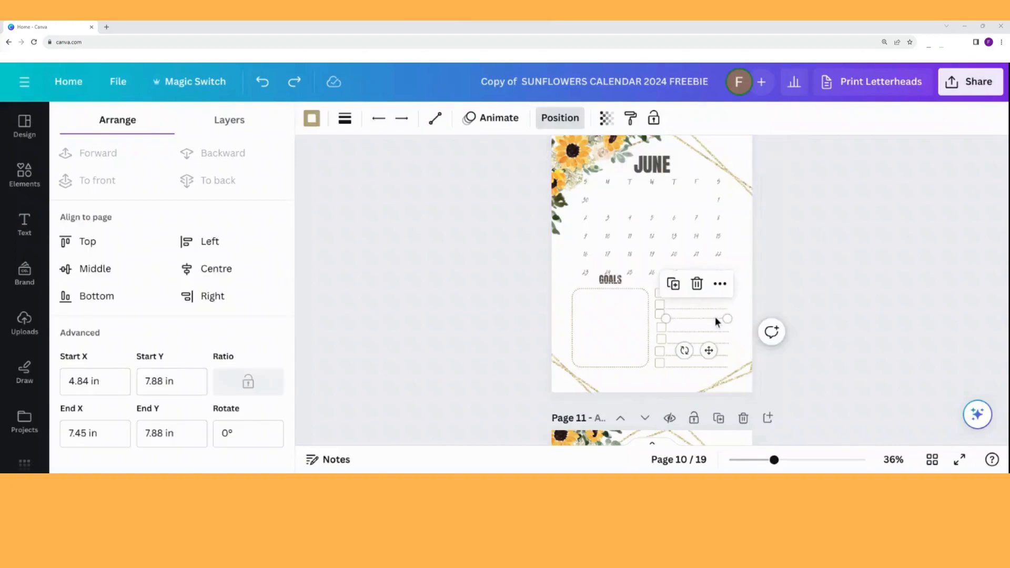
left_click(659, 314, "shift")
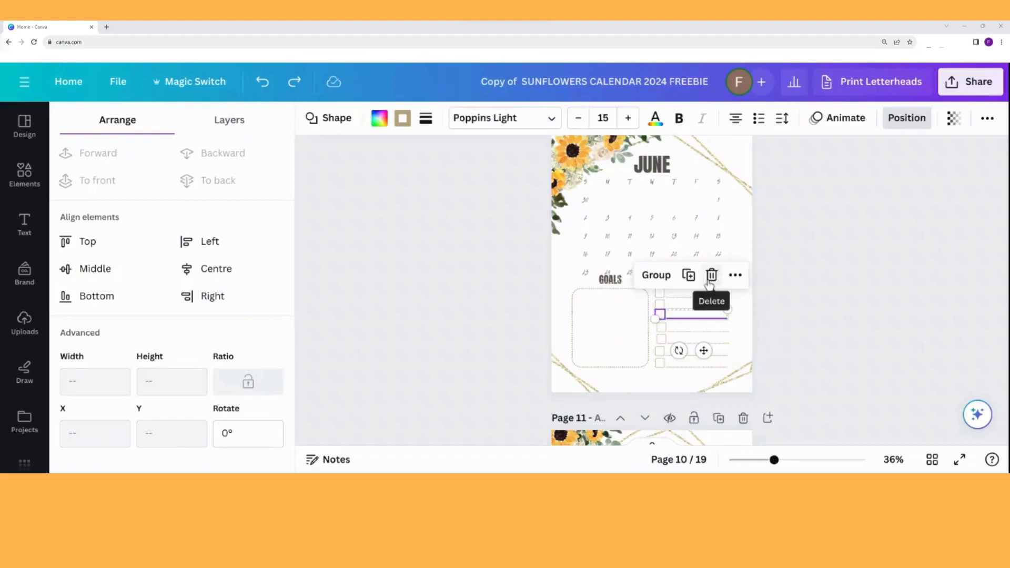
left_click(665, 281)
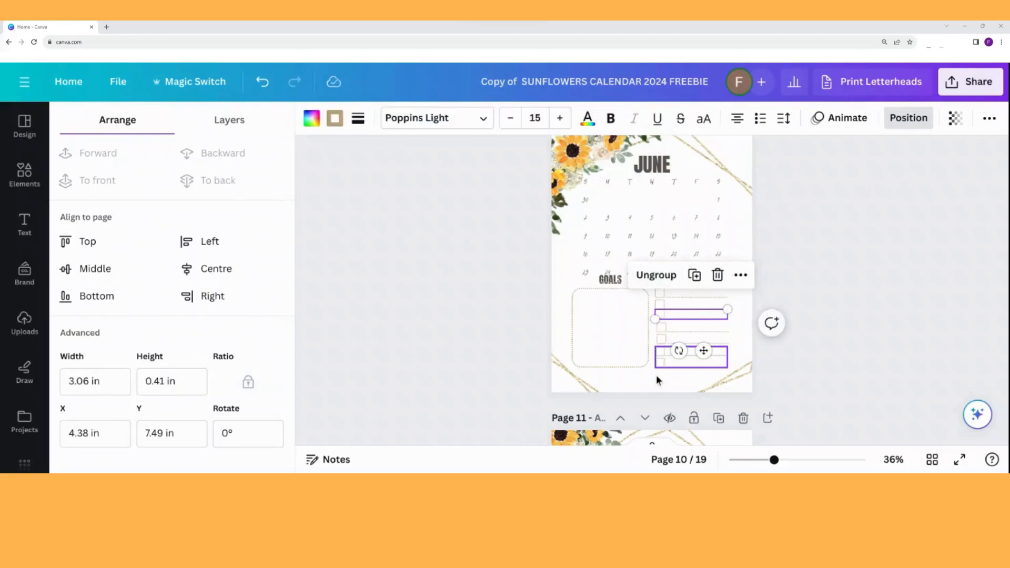
left_click_drag(658, 376, 669, 292)
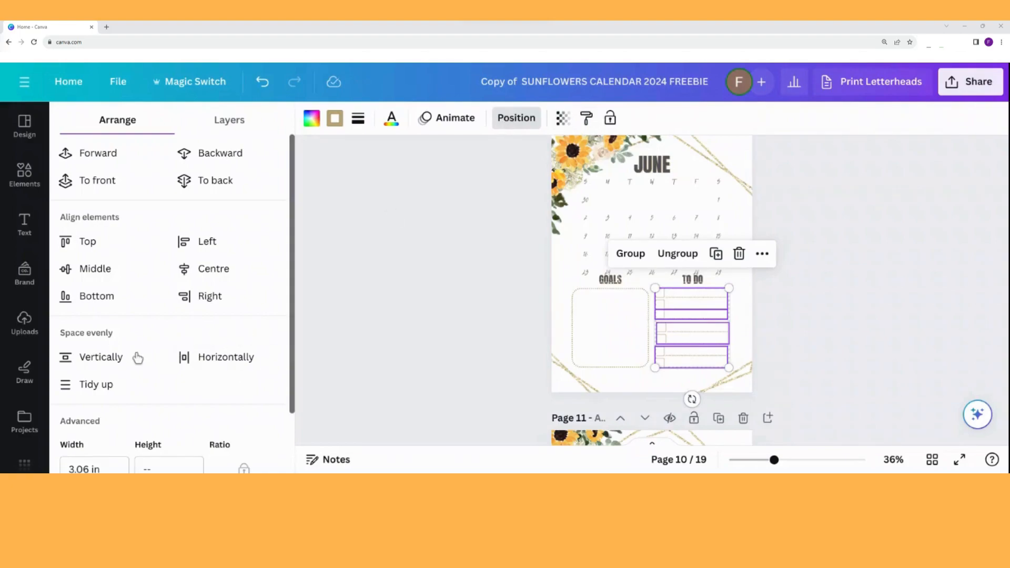
left_click(109, 385)
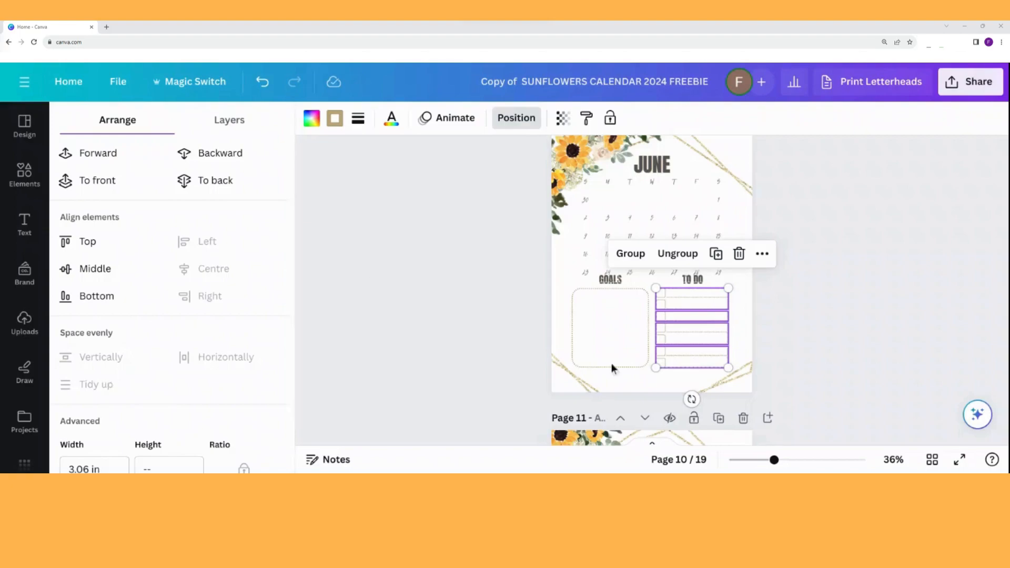
Paste the sunflower graphic back into the lower corner of the June page
left_click(643, 381)
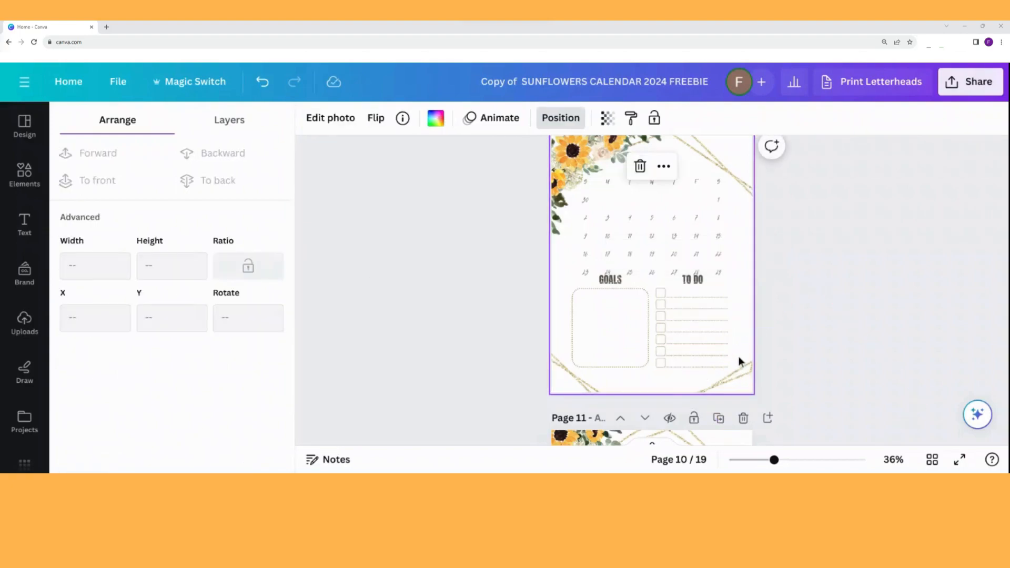
left_click_drag(693, 338, 693, 339)
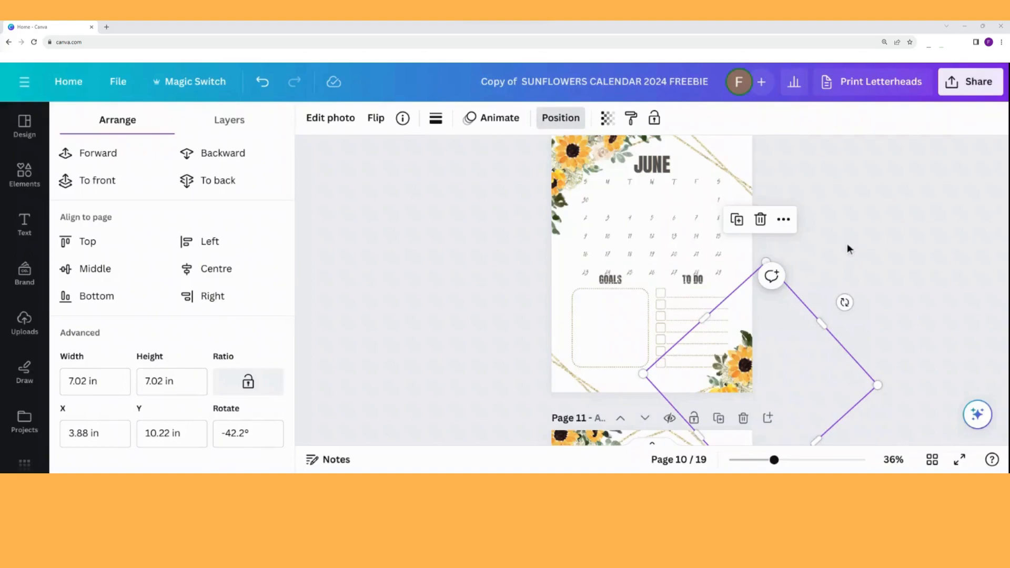
key("Escape")
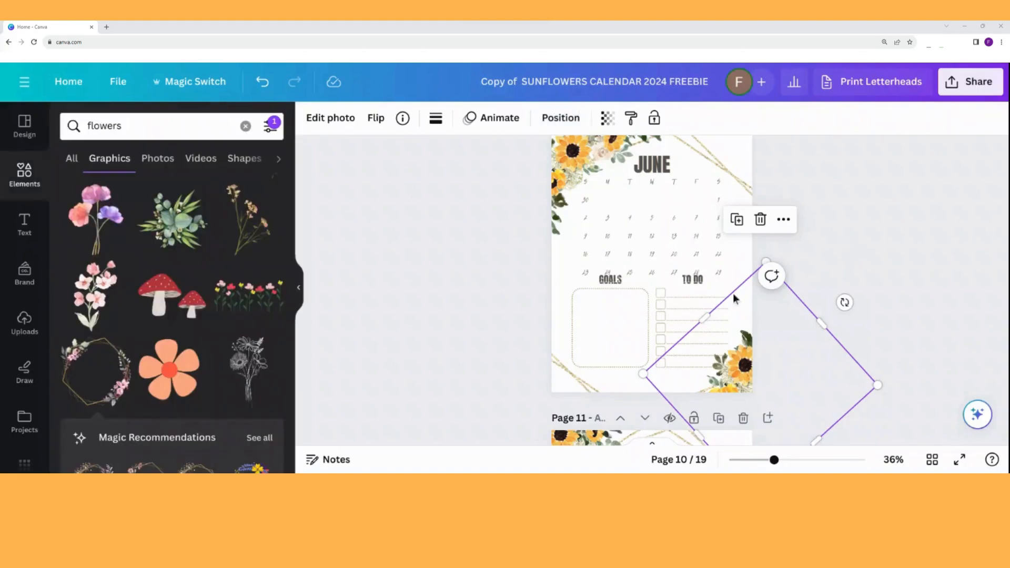
Change the border colour of June's GOALS box to the pale sage tone from the sunflower photo colours
left_click(612, 318)
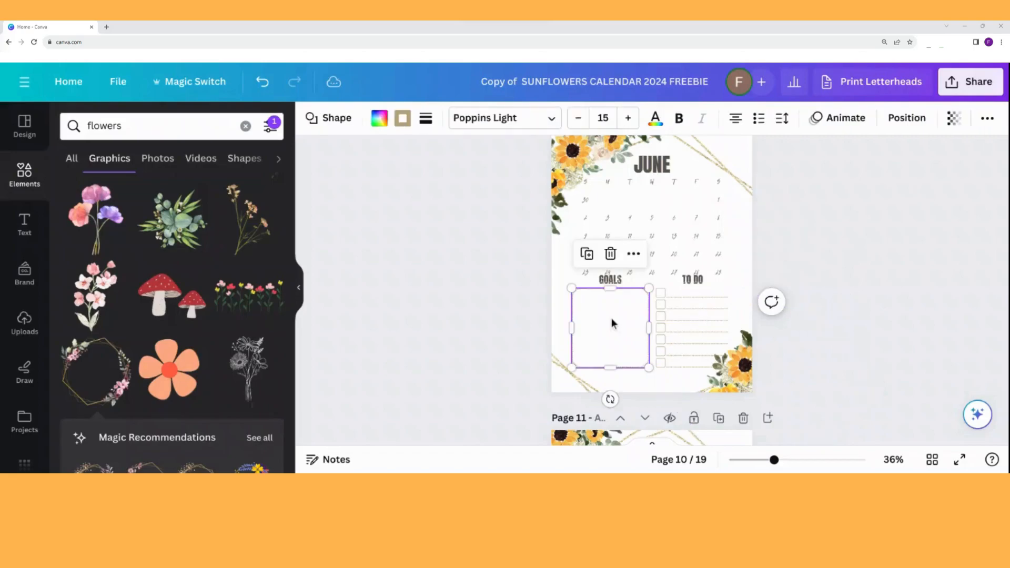
left_click(404, 124)
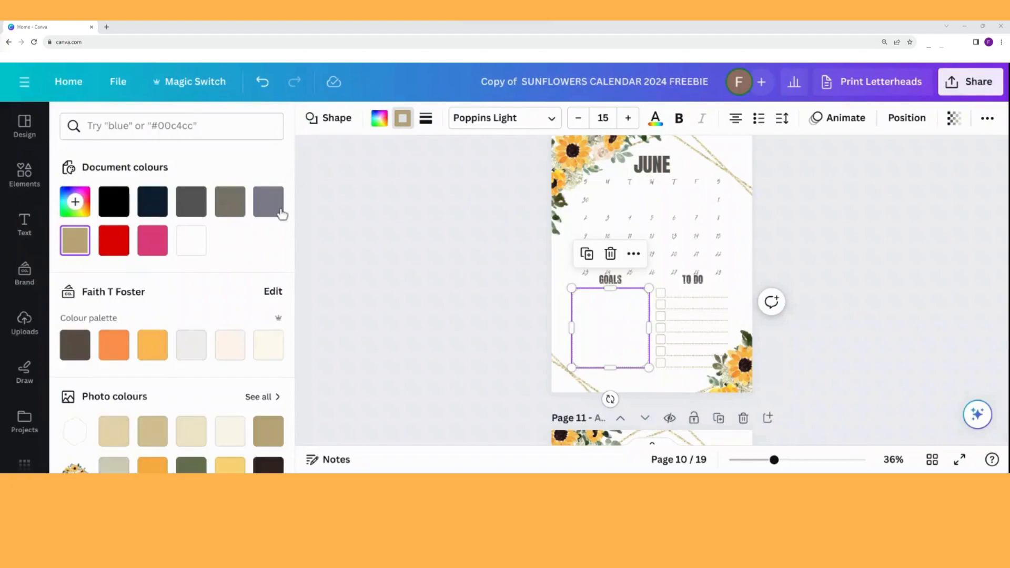
scroll(257, 230, "down", 2)
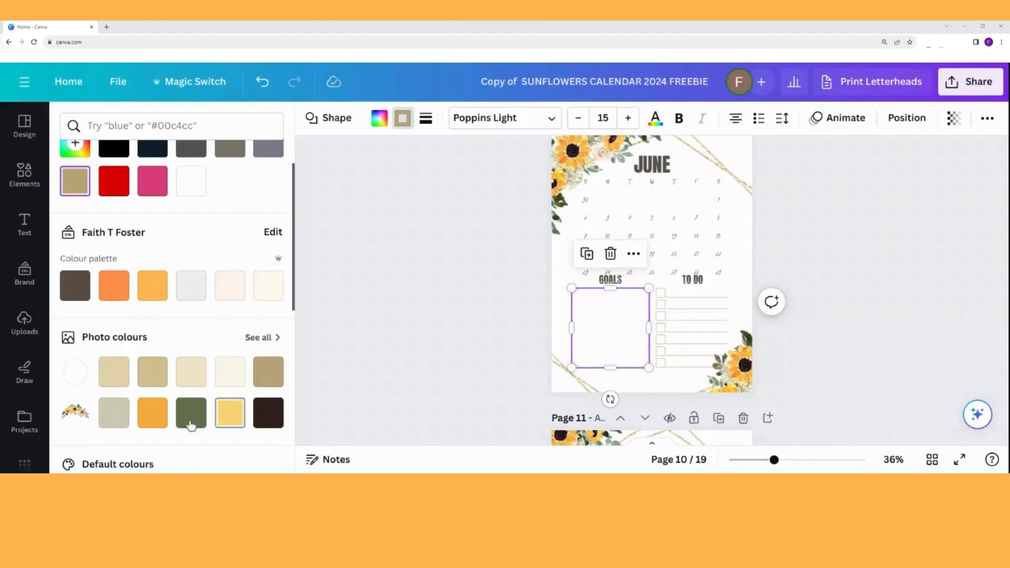
left_click(122, 418)
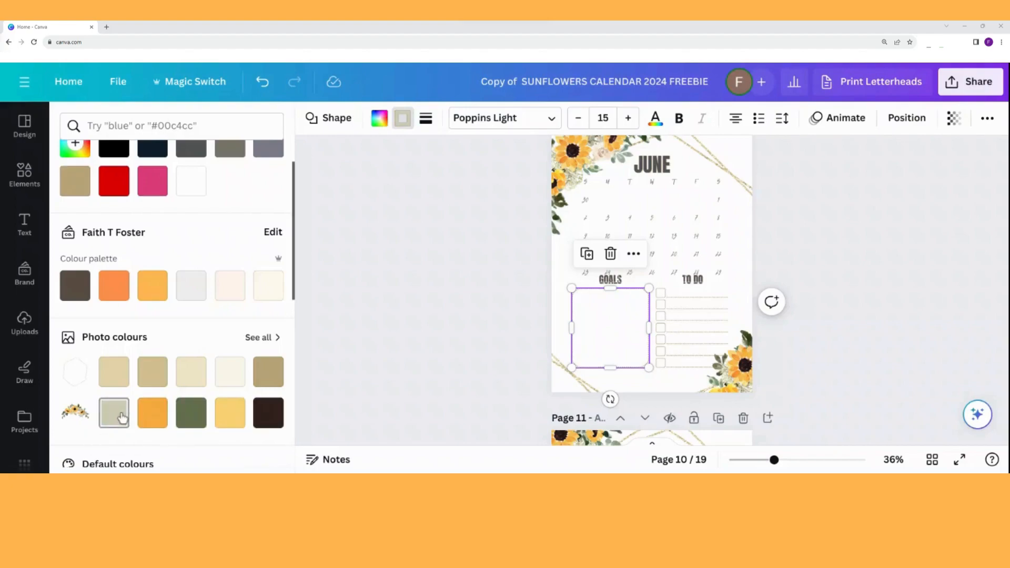
Give June's GOALS box a solid border with a weight of 14
left_click(426, 119)
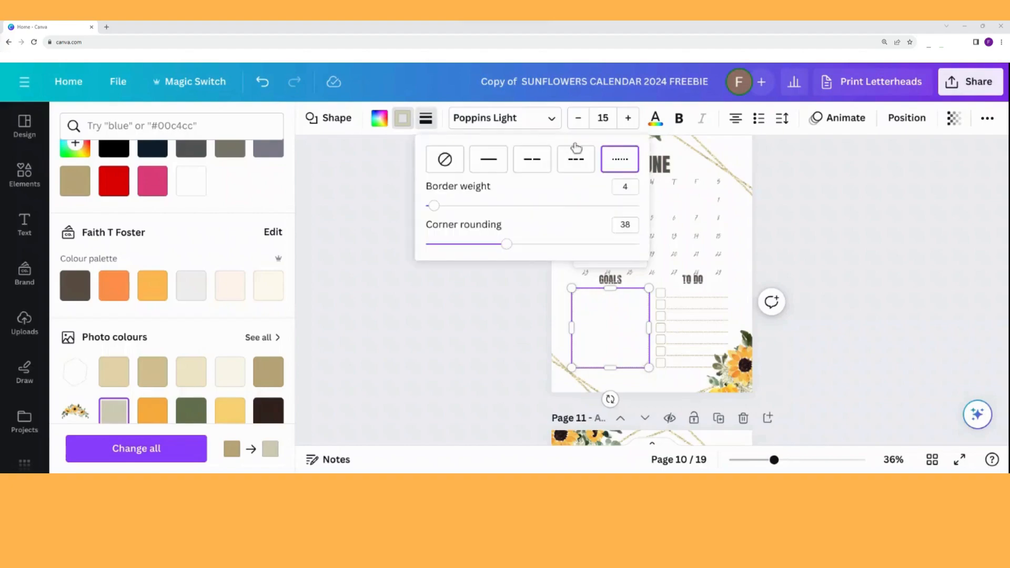
left_click(490, 168)
left_click_drag(435, 209, 479, 210)
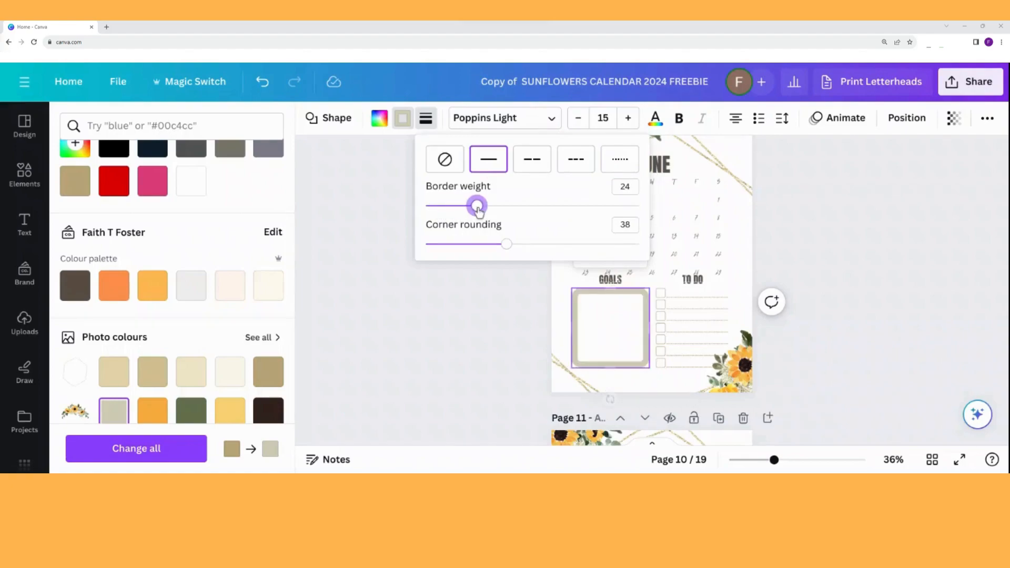
left_click_drag(462, 209, 456, 207)
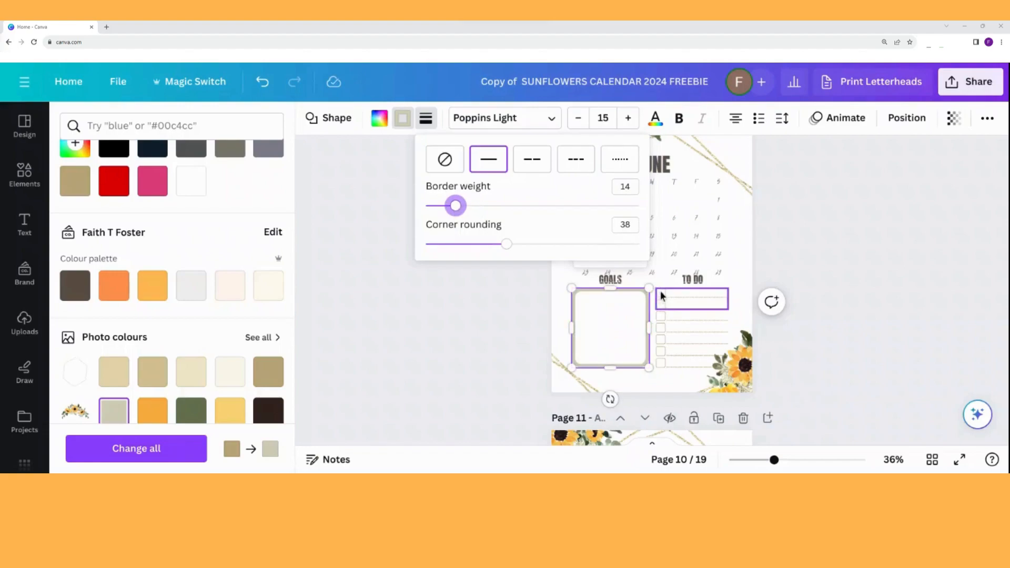
Search the graphics for "ink splotch"
left_click(692, 298)
scroll(889, 245, "up", 1)
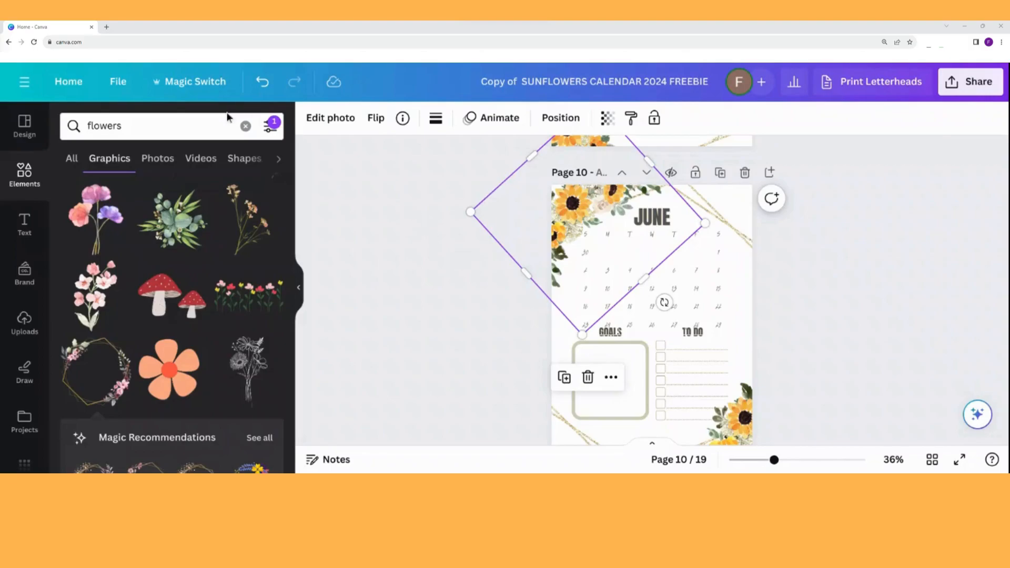
triple_click(196, 132)
type("in")
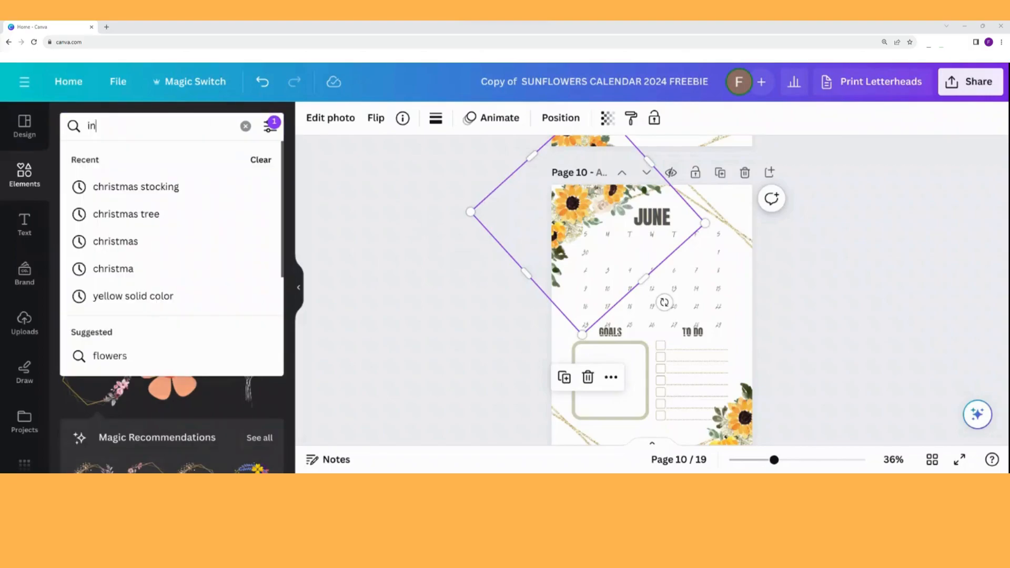
type("k splotch")
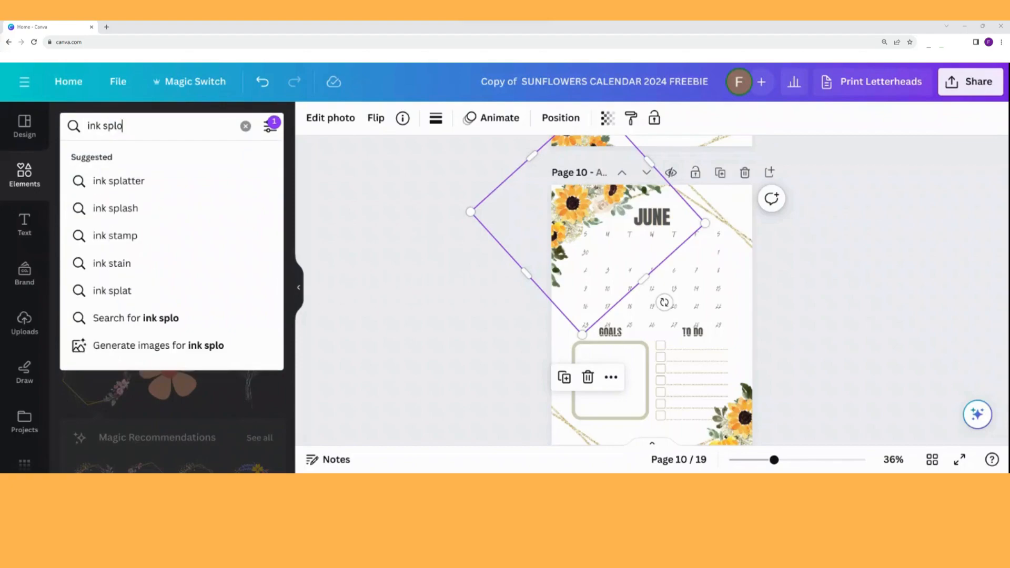
key("Return")
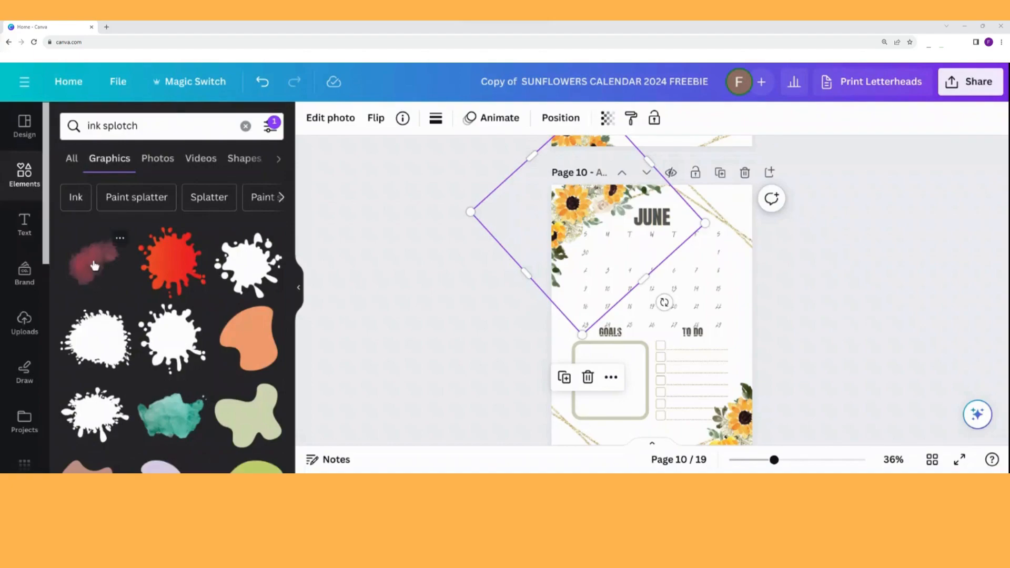
Add the pink watercolour splotch to the June page and browse further splotch graphics
left_click(94, 265)
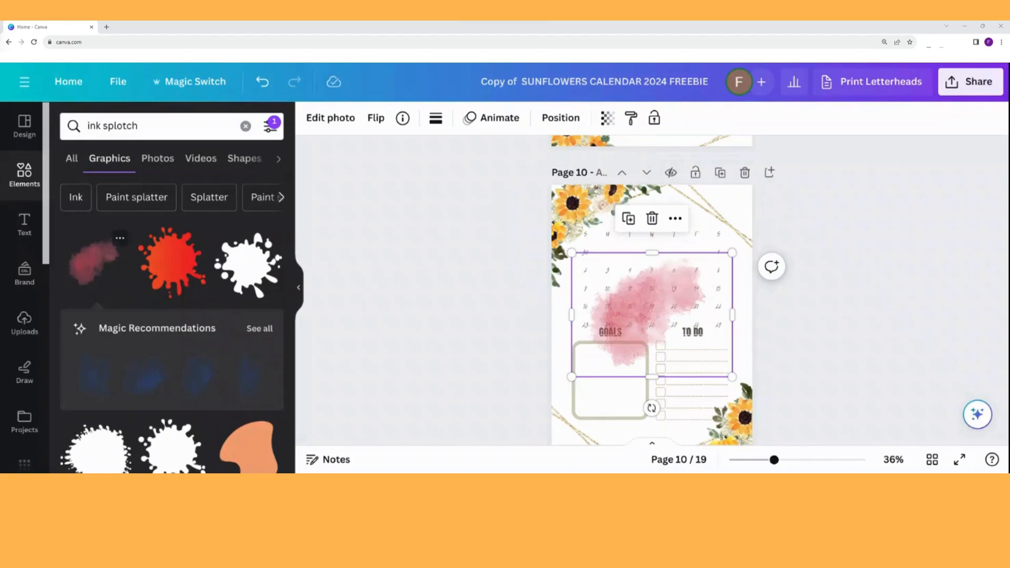
scroll(172, 316, "down", 5)
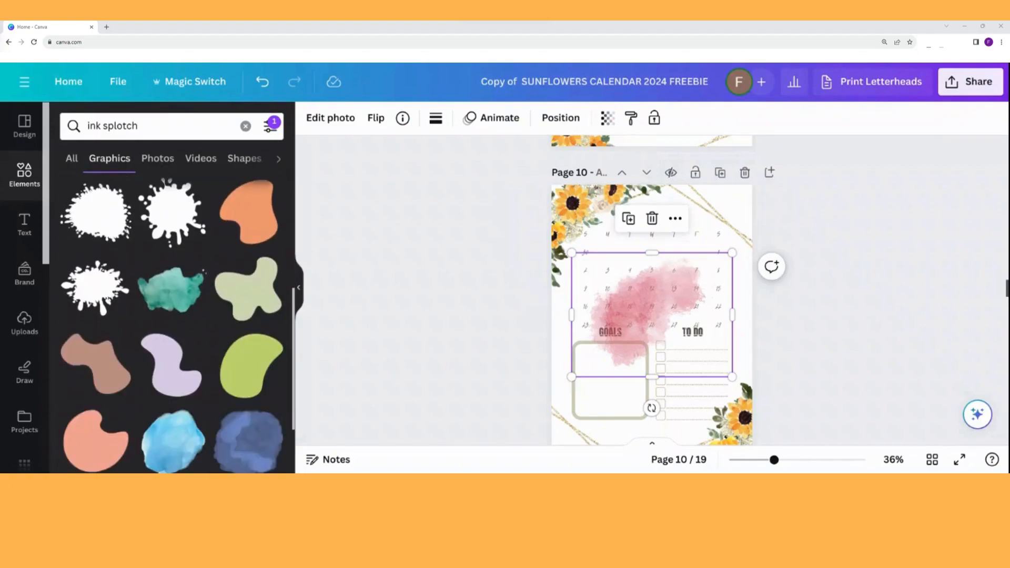
scroll(244, 413, "down", 2)
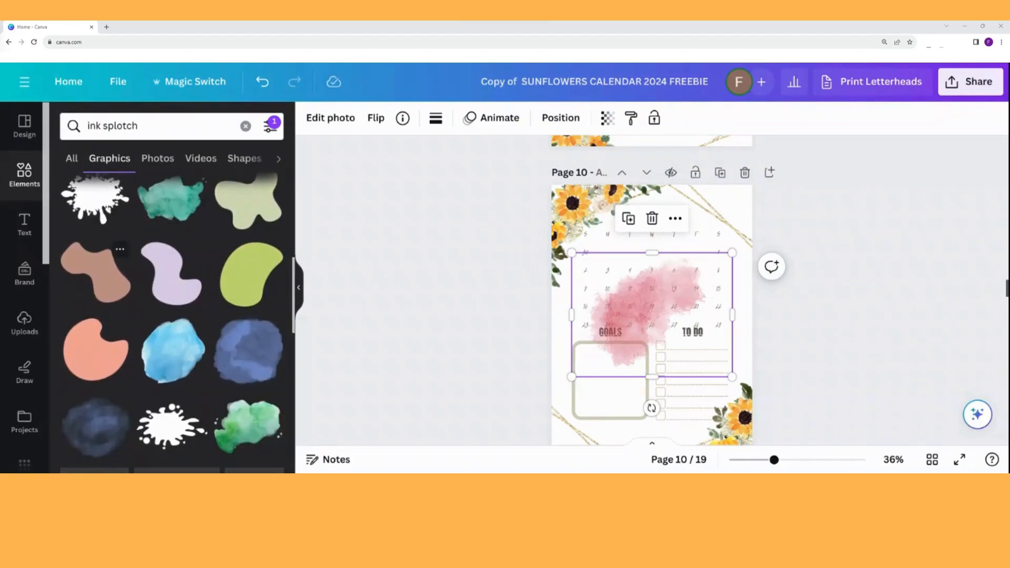
Add the green watercolour splotch to the June page and delete the sunflower bouquet in the page's top-left corner
left_click(245, 415)
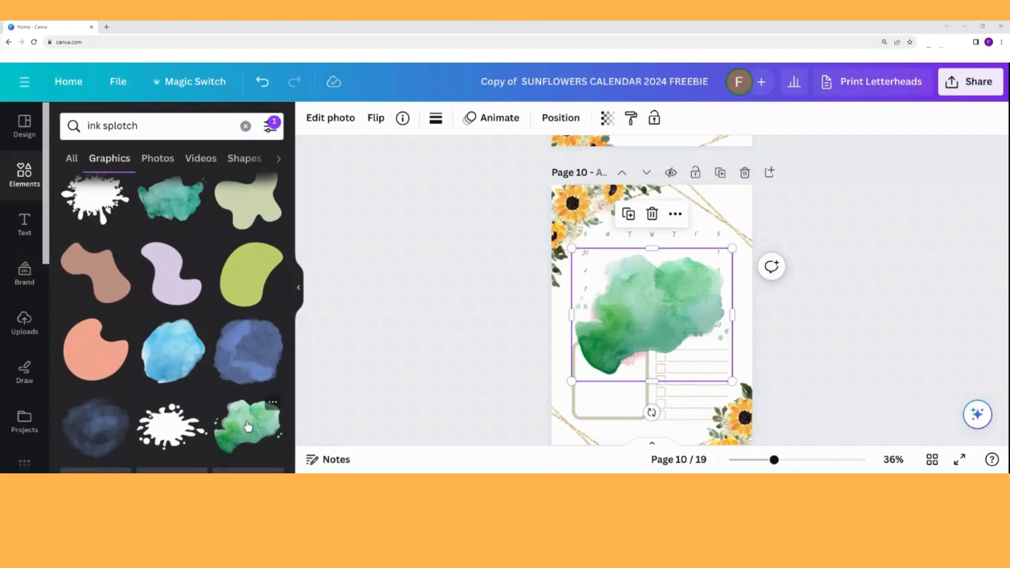
left_click(570, 214)
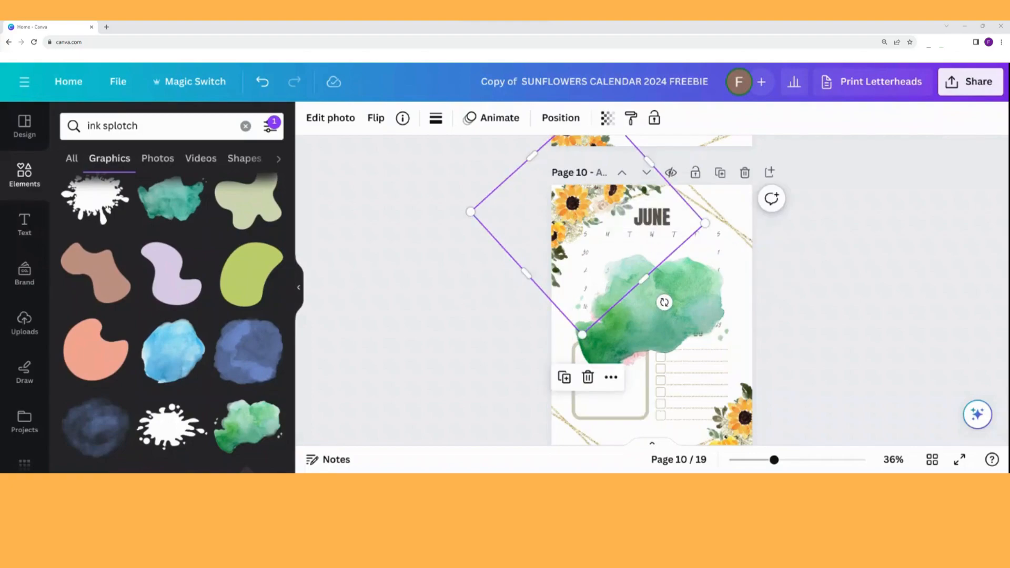
key("Delete")
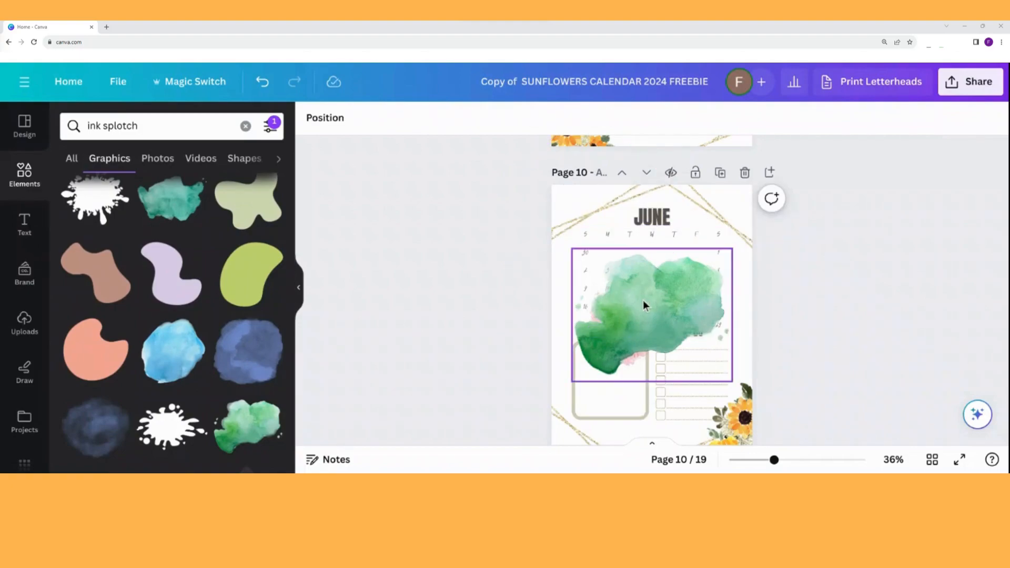
Place the green splotch over the June page's top-left corner and send it to the back
left_click_drag(655, 283, 605, 227)
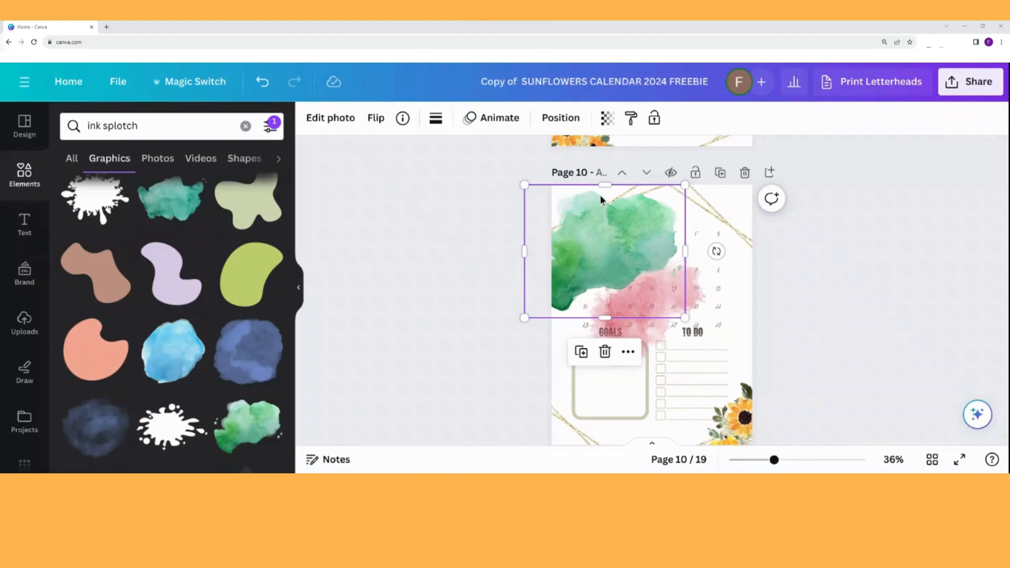
left_click_drag(602, 197, 576, 192)
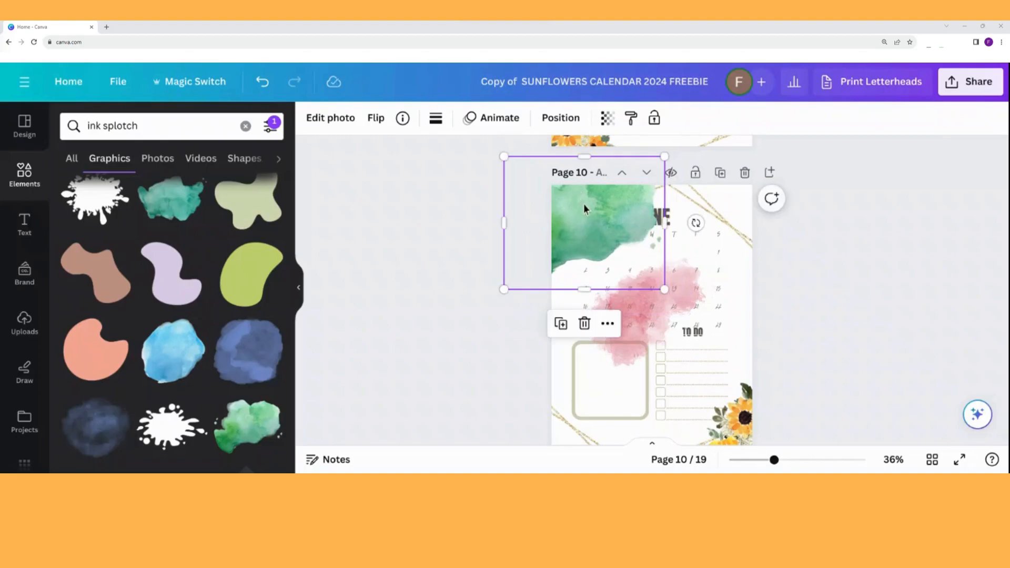
right_click(585, 208)
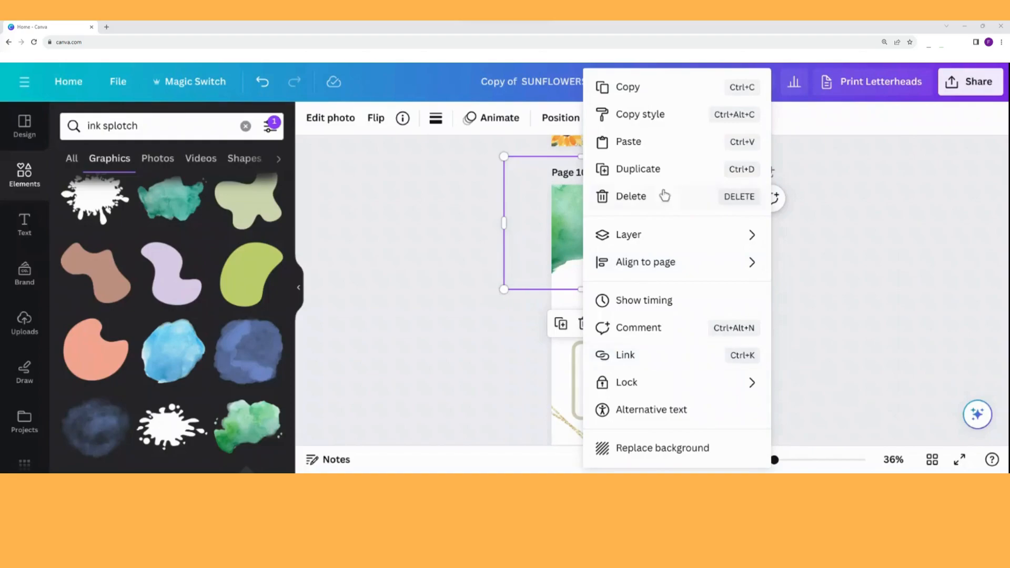
mouse_move(654, 233)
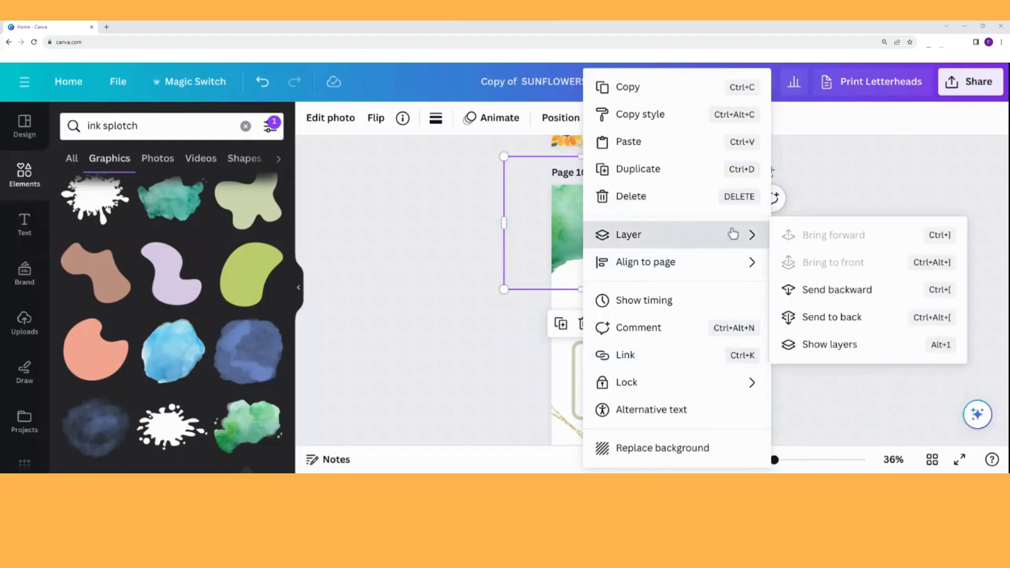
left_click(827, 330)
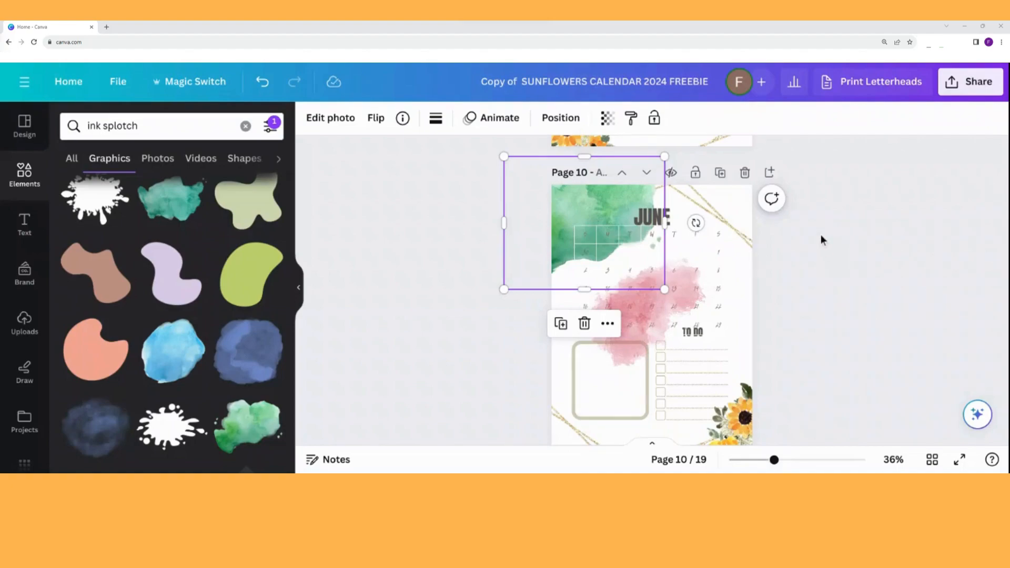
Delete the pink splotch and the bottom-right sunflower bouquet from the June page
left_click(692, 287)
key("Delete")
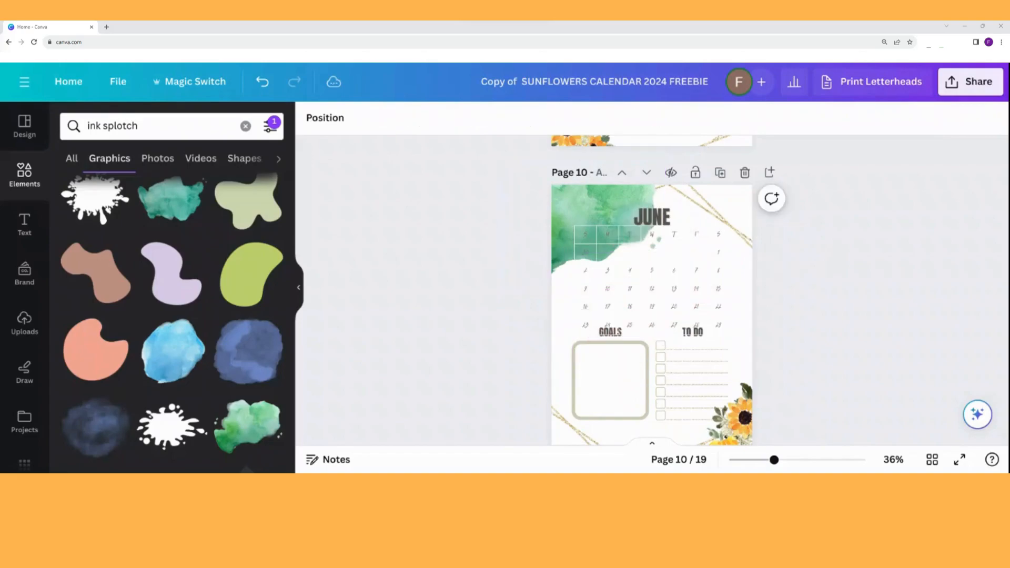
left_click(747, 427)
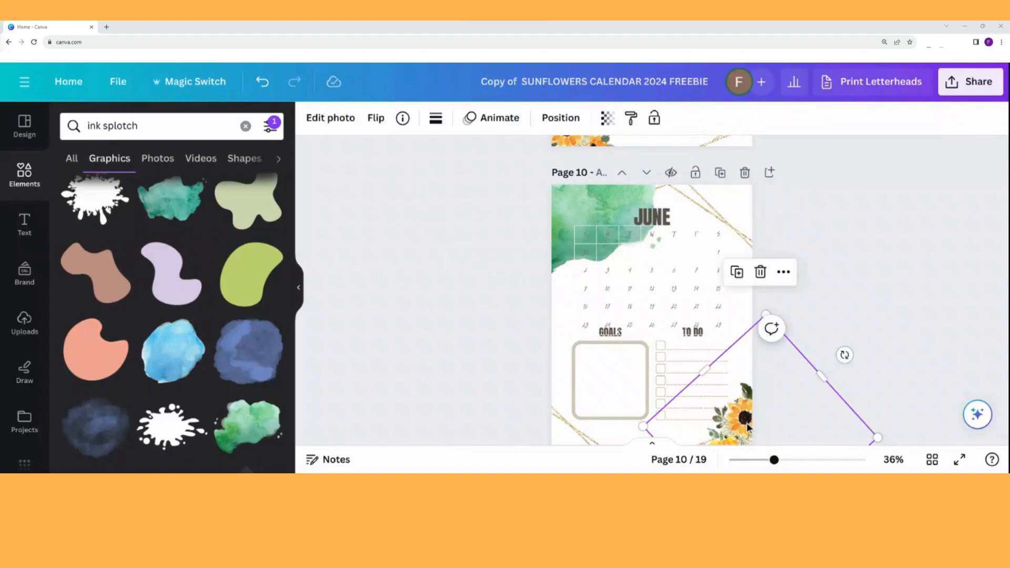
key("Delete")
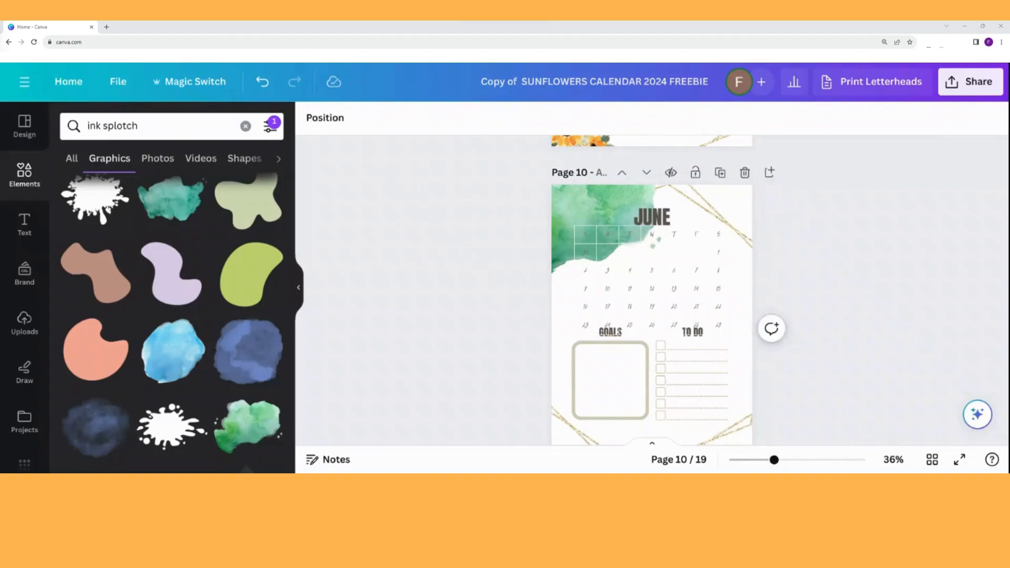
Duplicate the green splotch, place the rotated copy over June's bottom-right corner and send it to the back
left_click(569, 199)
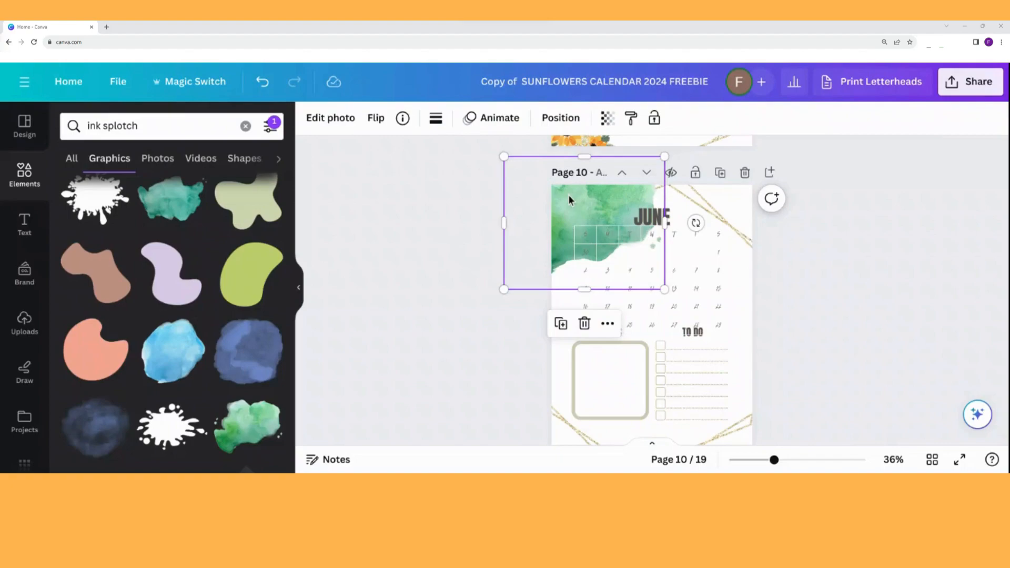
left_click(561, 325)
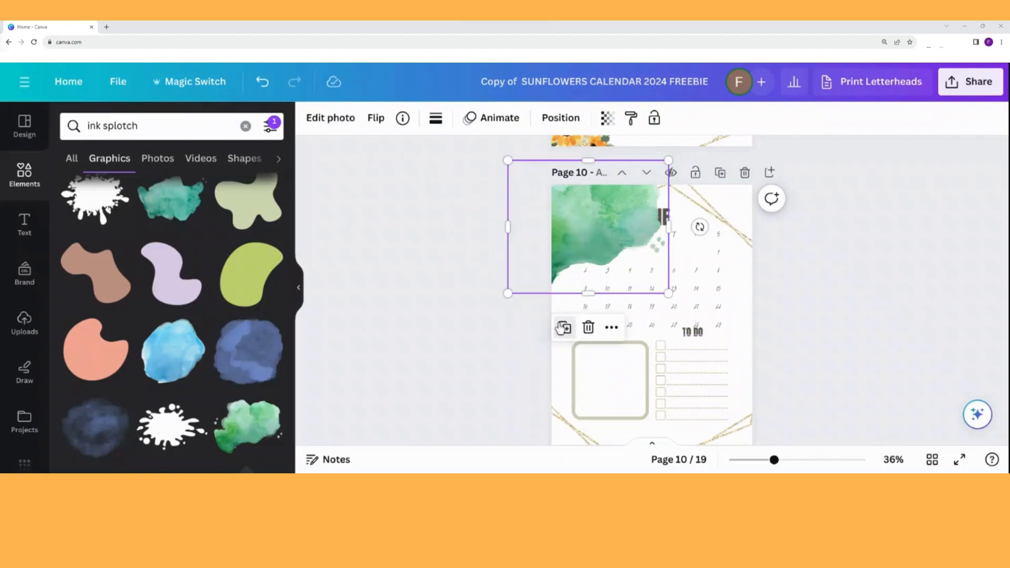
left_click_drag(627, 273, 740, 437)
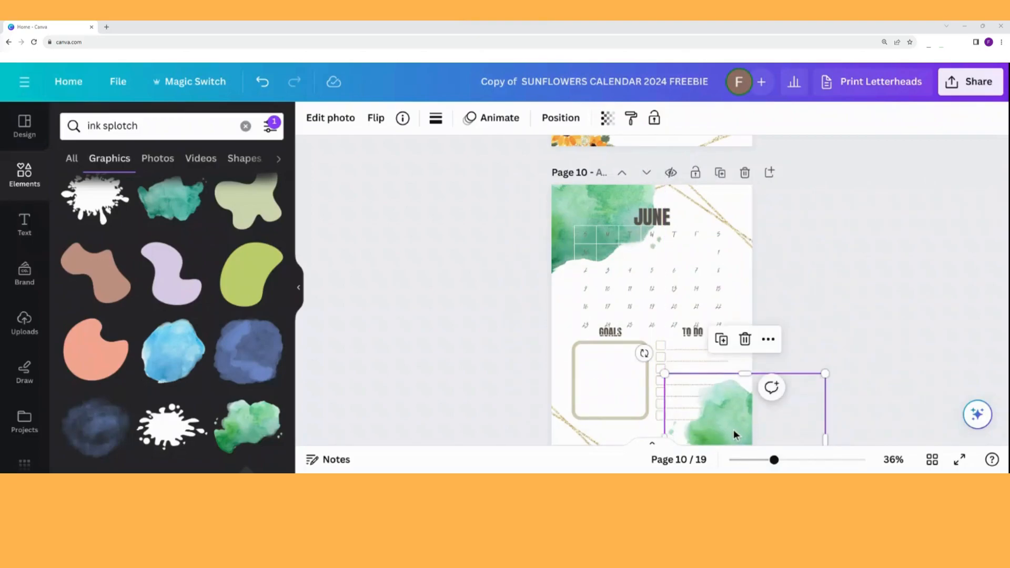
right_click(734, 430)
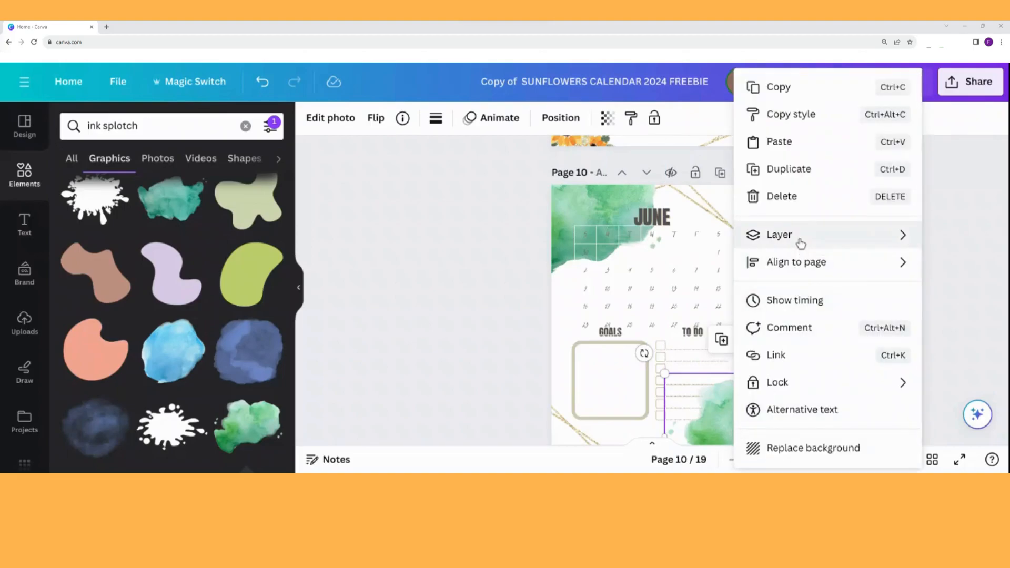
mouse_move(801, 242)
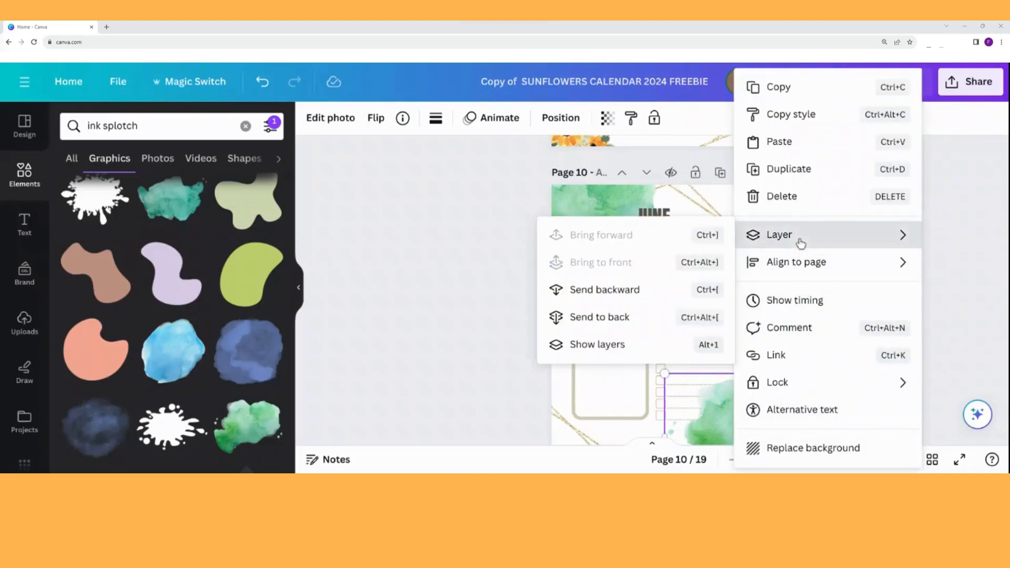
left_click(609, 322)
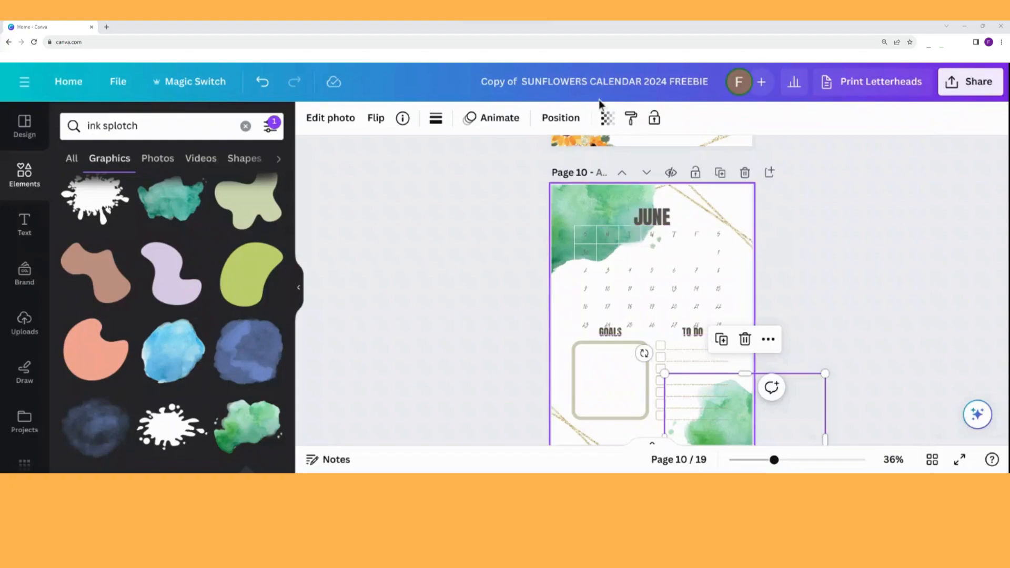
Try a lower transparency value on the green splotch in June's bottom-right corner
left_click(608, 119)
mouse_move(609, 175)
left_mouse_down()
mouse_move(542, 175)
mouse_move(593, 174)
left_mouse_up()
left_click_drag(711, 152, 711, 152)
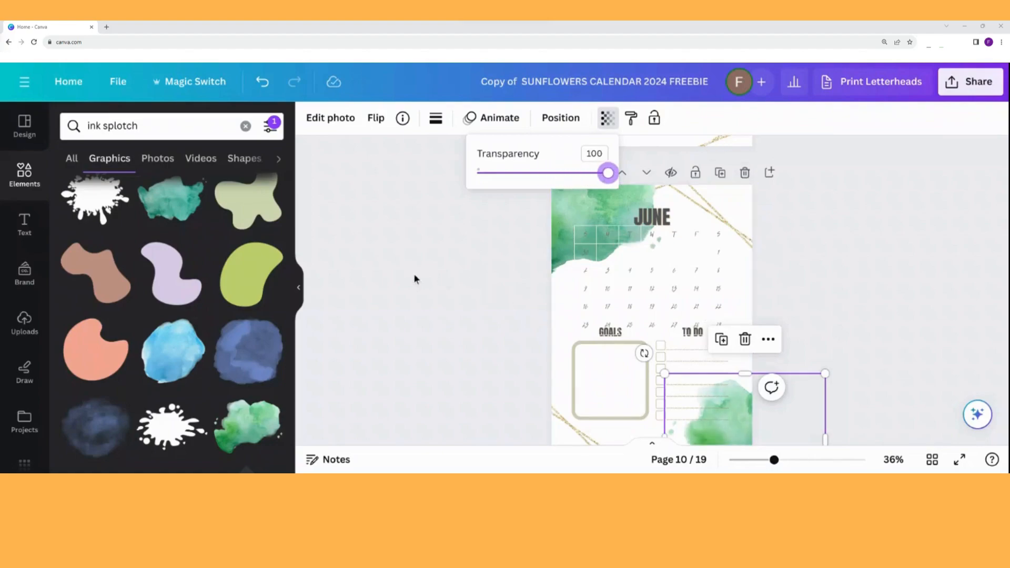
Add the green splotch again to show all its Magic Recommendations, and delete this extra copy from the June page
left_click(254, 432)
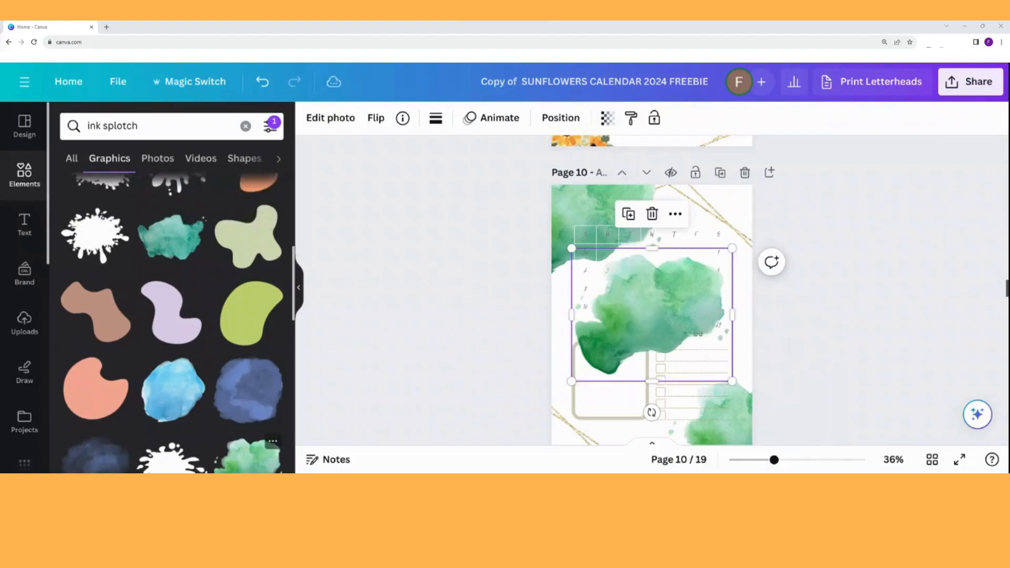
scroll(254, 432, "down", 3)
scroll(253, 316, "down", 1)
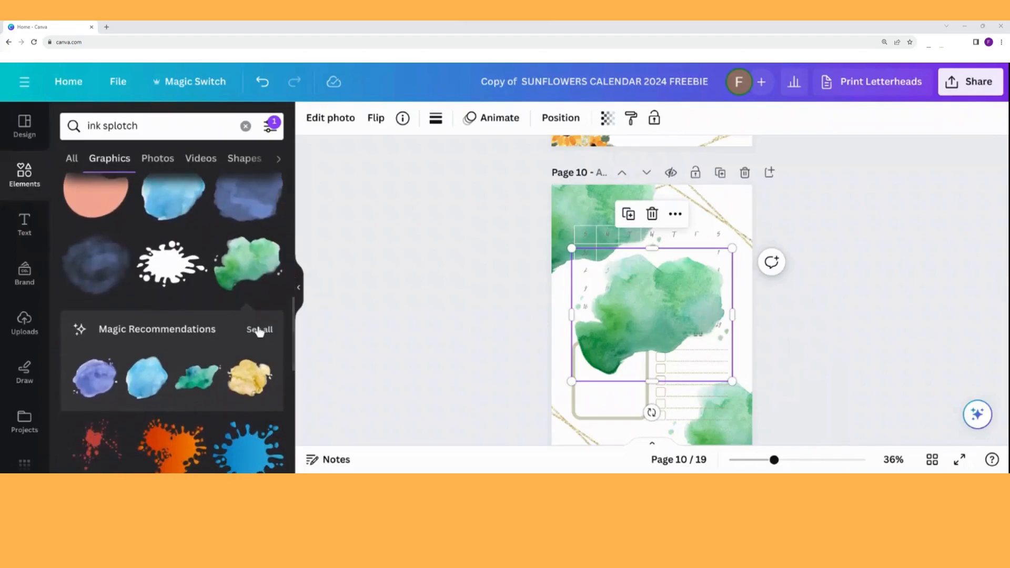
left_click(260, 330)
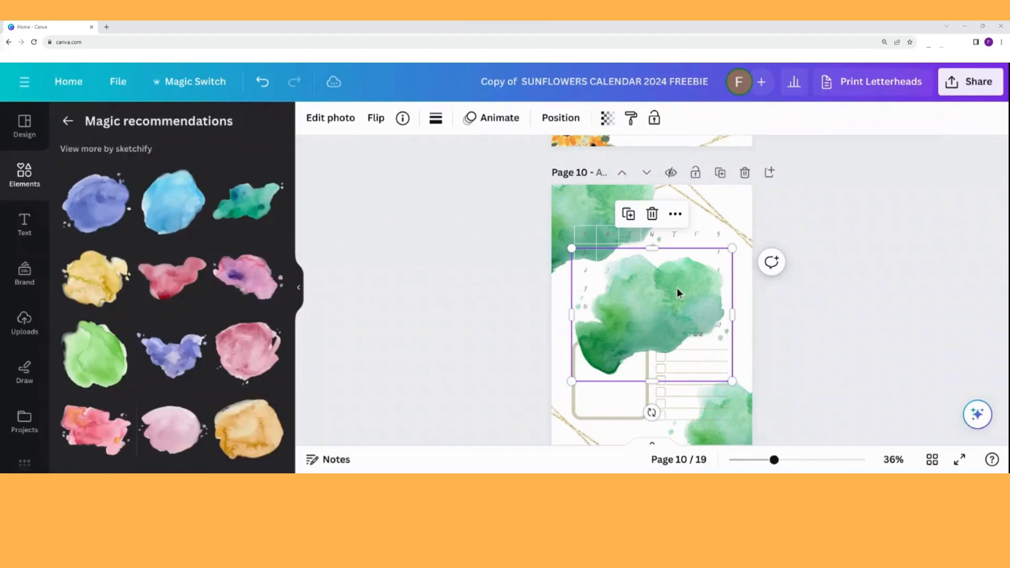
key("Delete")
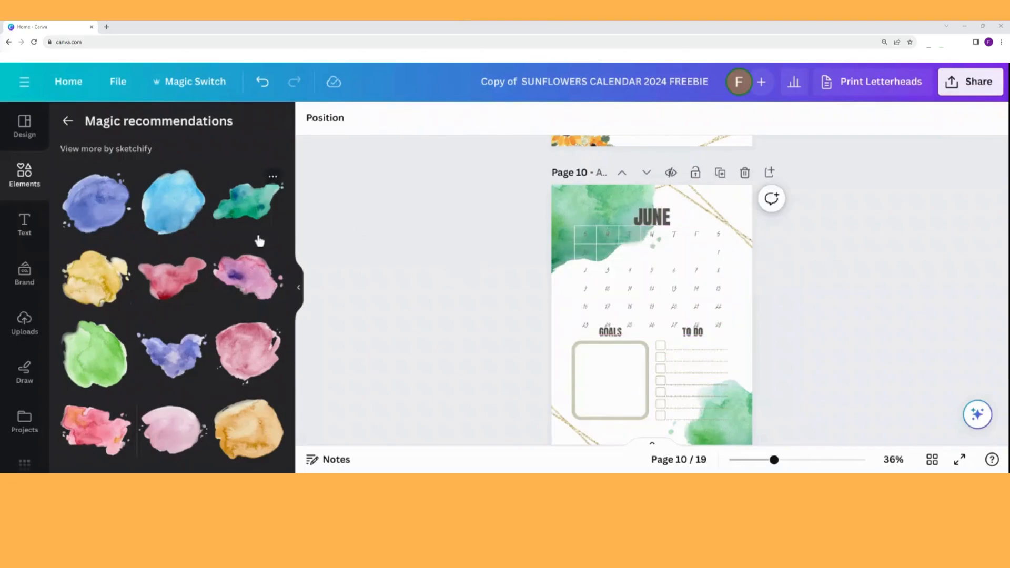
Browse the Magic Recommendations and add the golden watercolour dots graphic to the June page
scroll(259, 240, "down", 2)
scroll(260, 240, "down", 5)
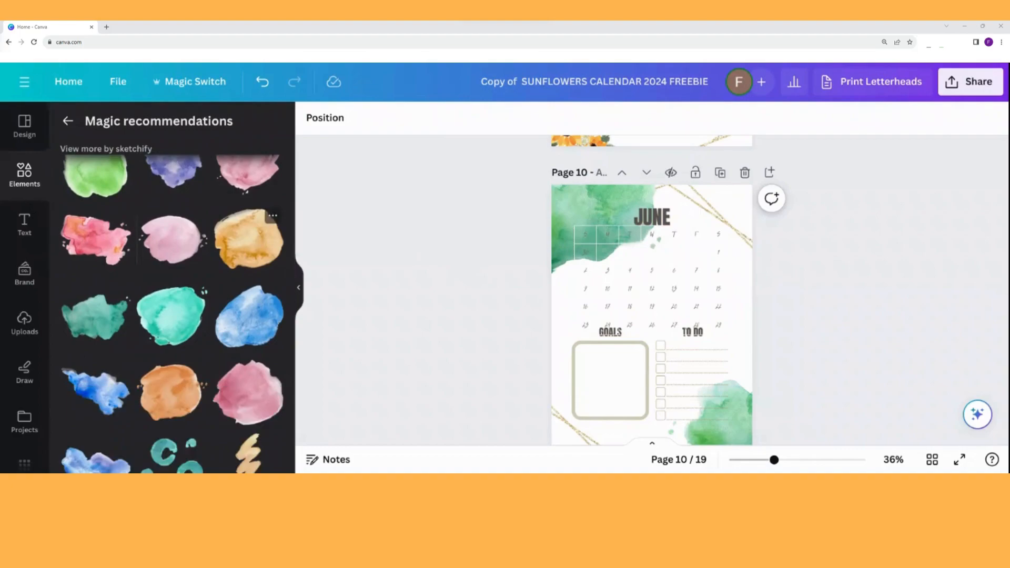
scroll(172, 314, "down", 4)
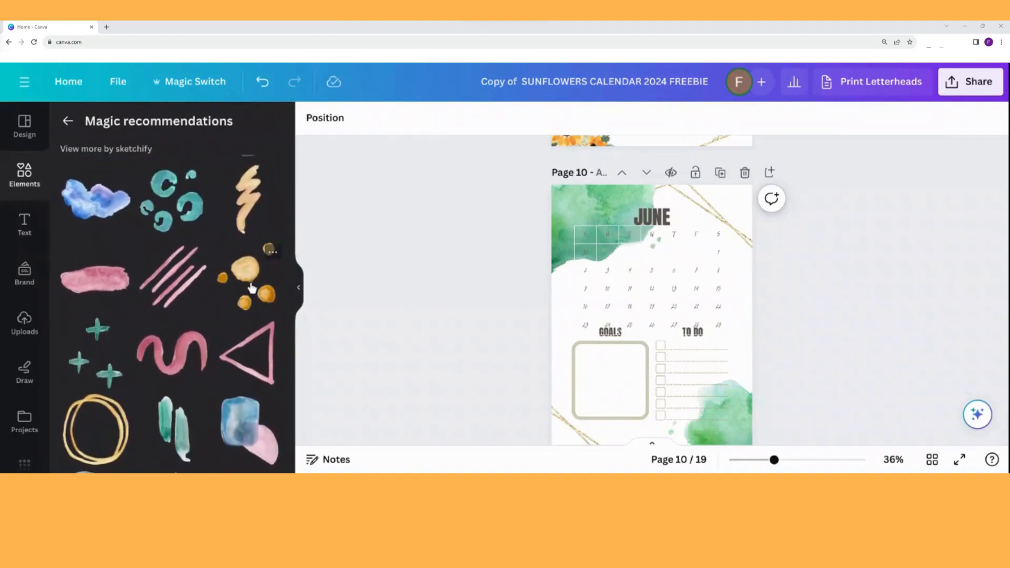
scroll(217, 287, "down", 4)
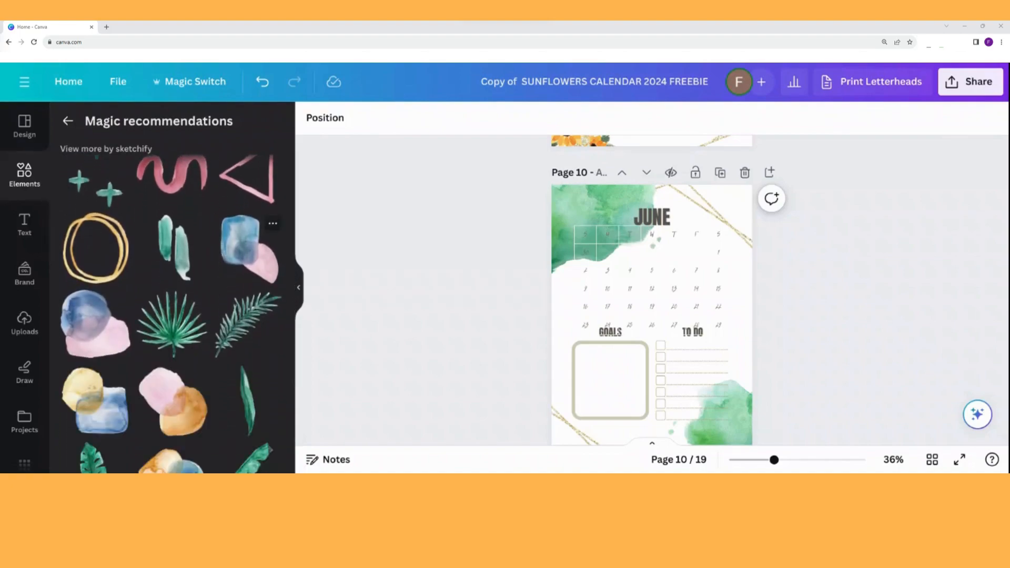
scroll(248, 247, "down", 10)
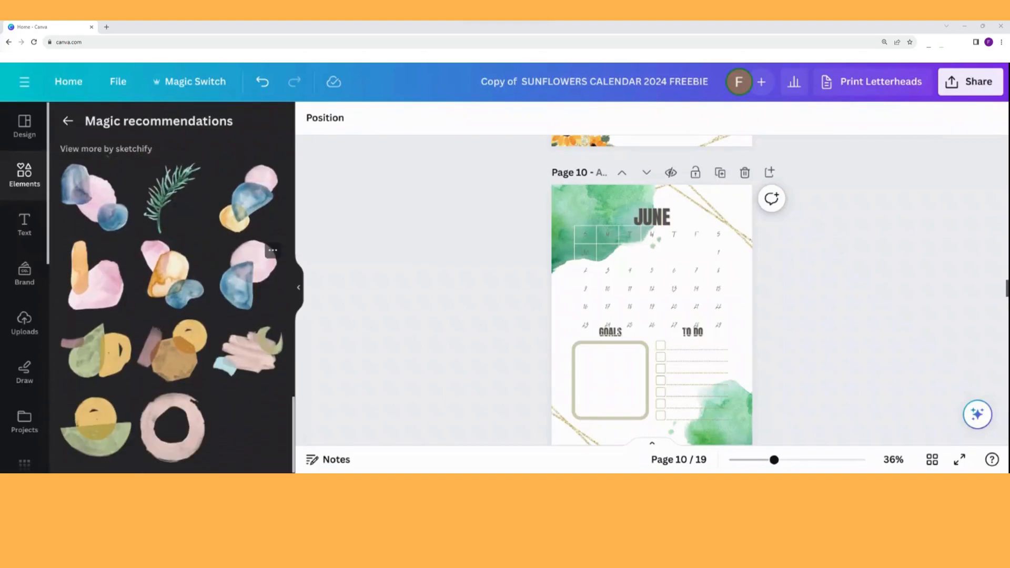
scroll(247, 274, "up", 5)
scroll(238, 287, "up", 4)
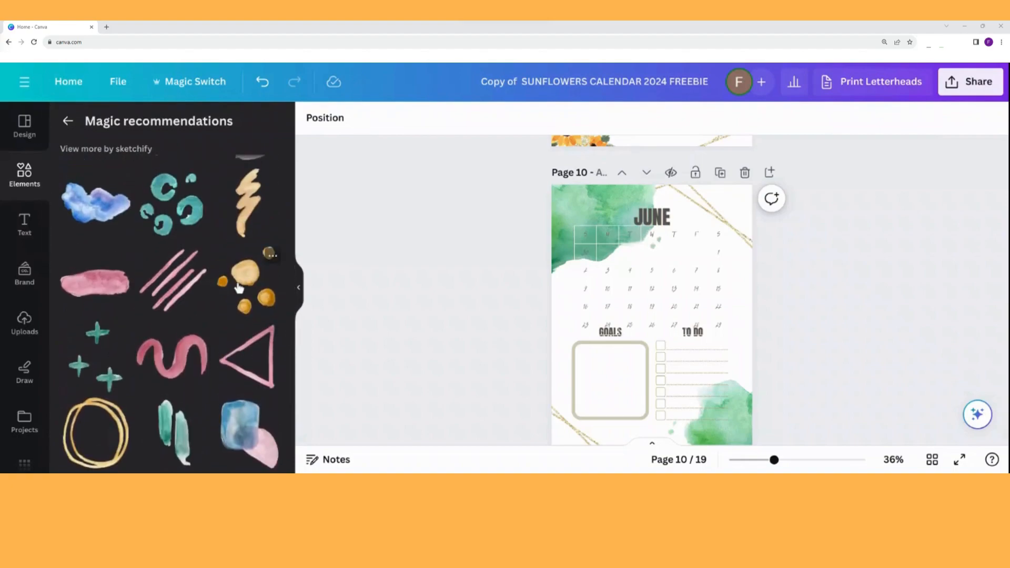
left_click(238, 288)
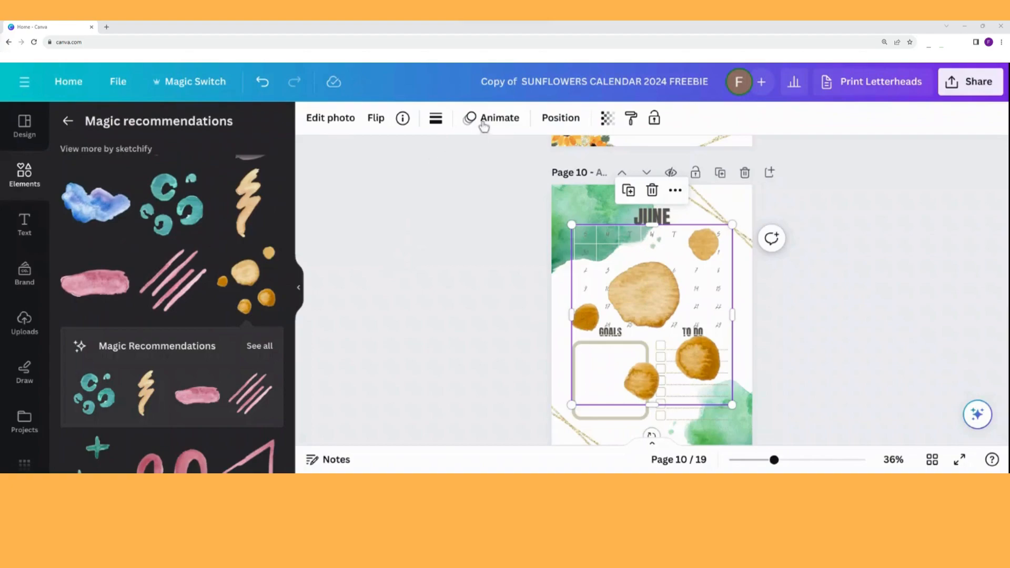
Try the Hazel filter on the golden dots graphic and apply the Colour Pop filter Minty instead
left_click(344, 124)
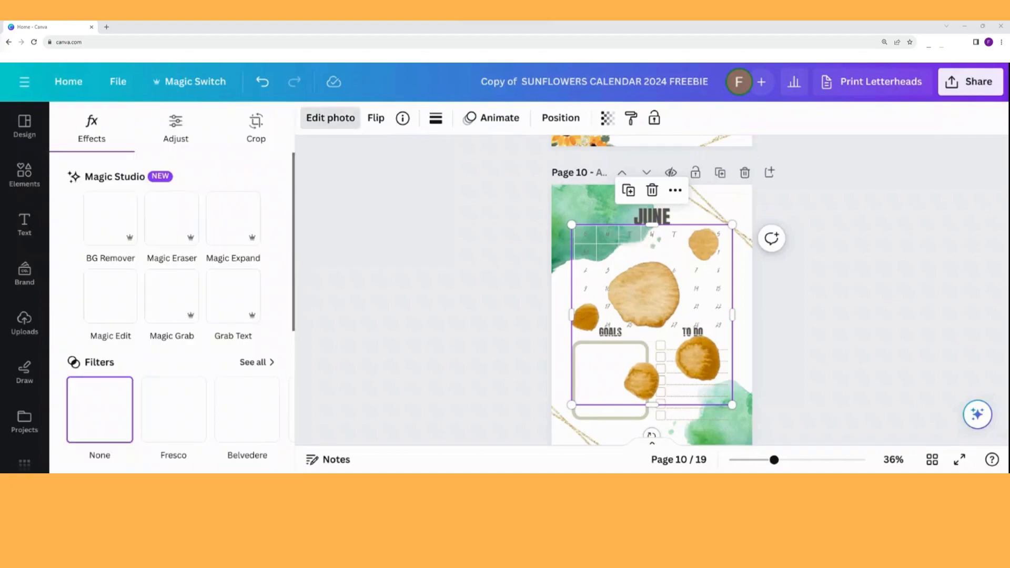
scroll(271, 384, "down", 3)
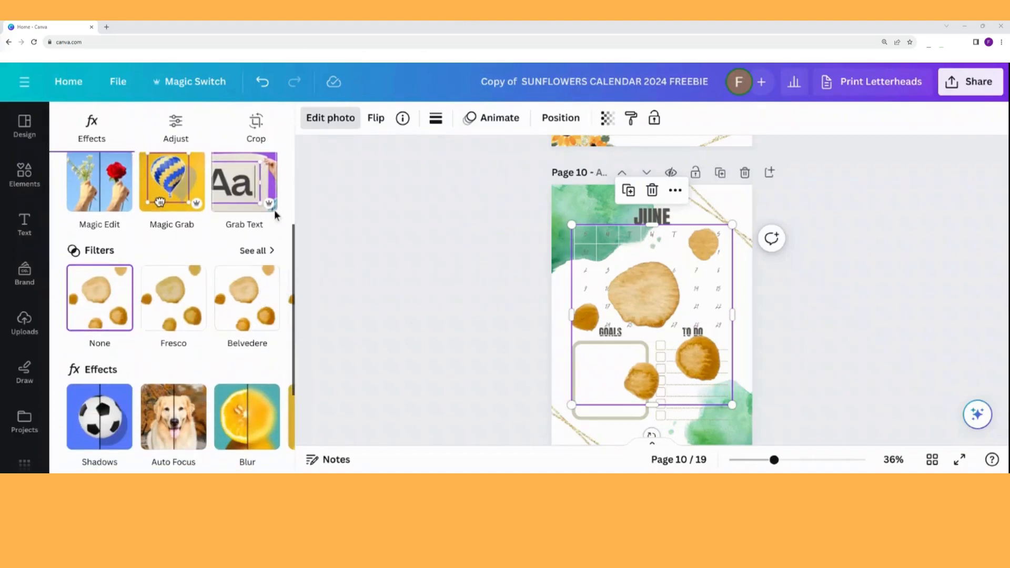
left_click(256, 250)
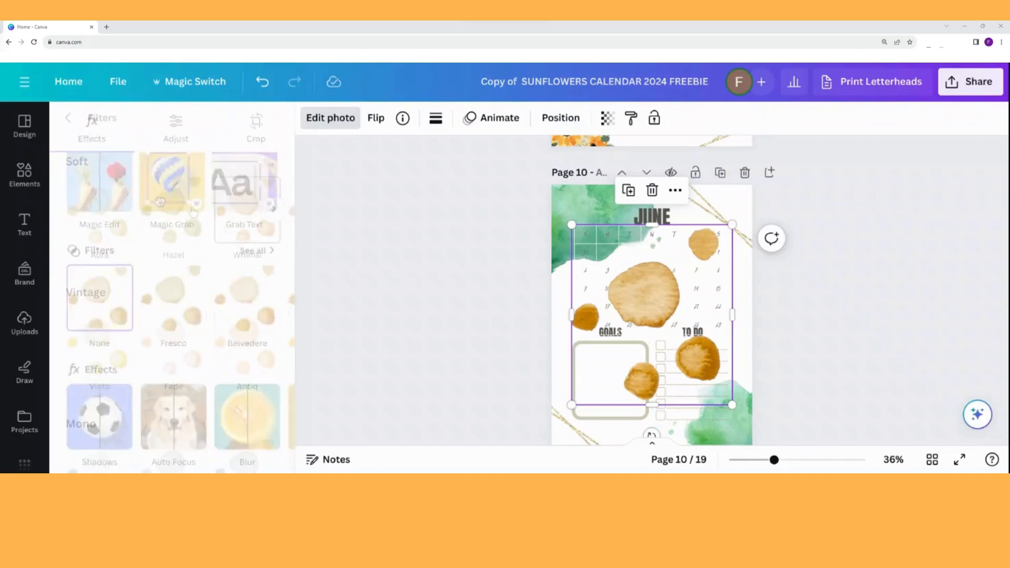
left_click(180, 224)
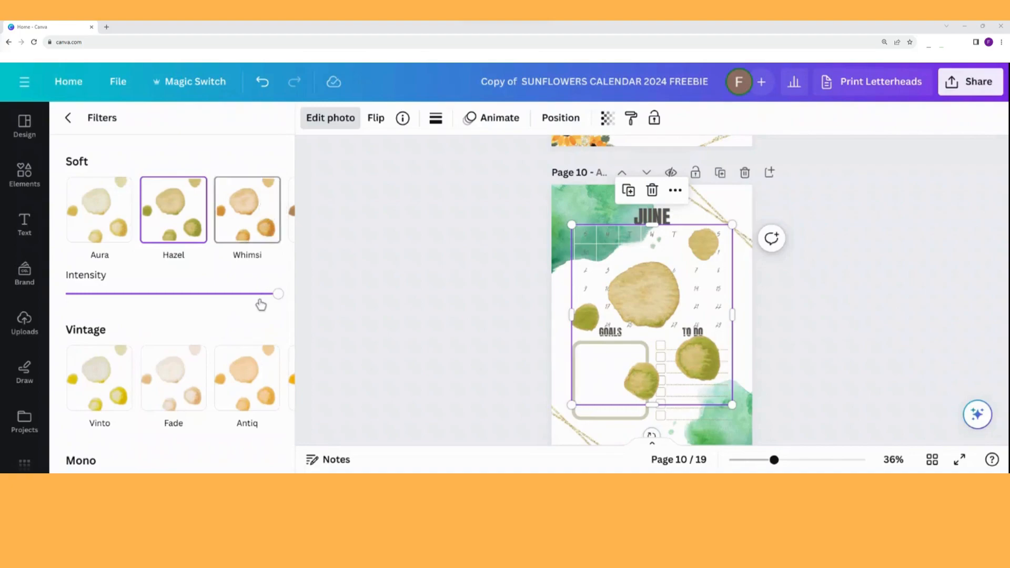
scroll(266, 397, "down", 5)
mouse_move(266, 398)
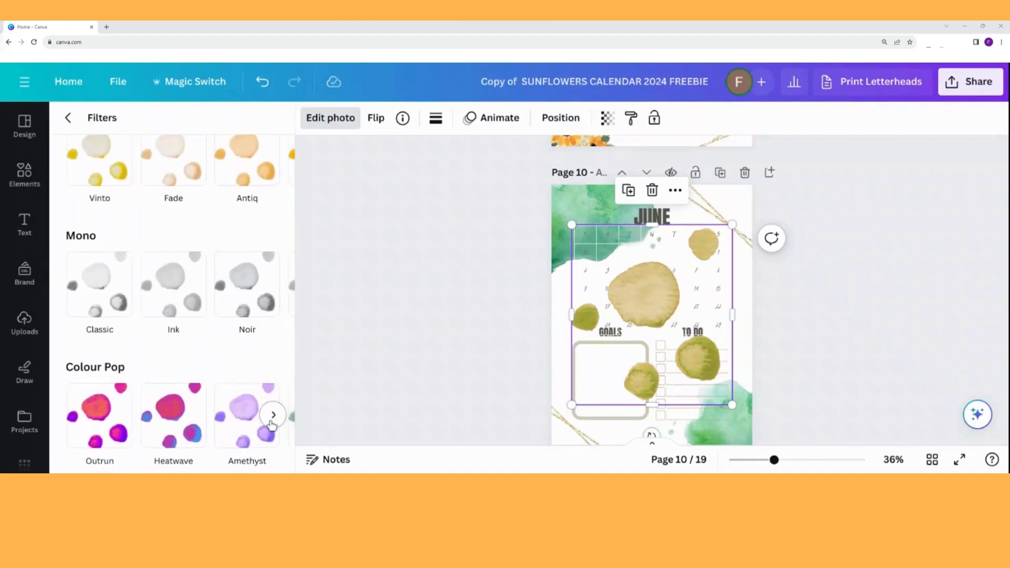
left_click(273, 418)
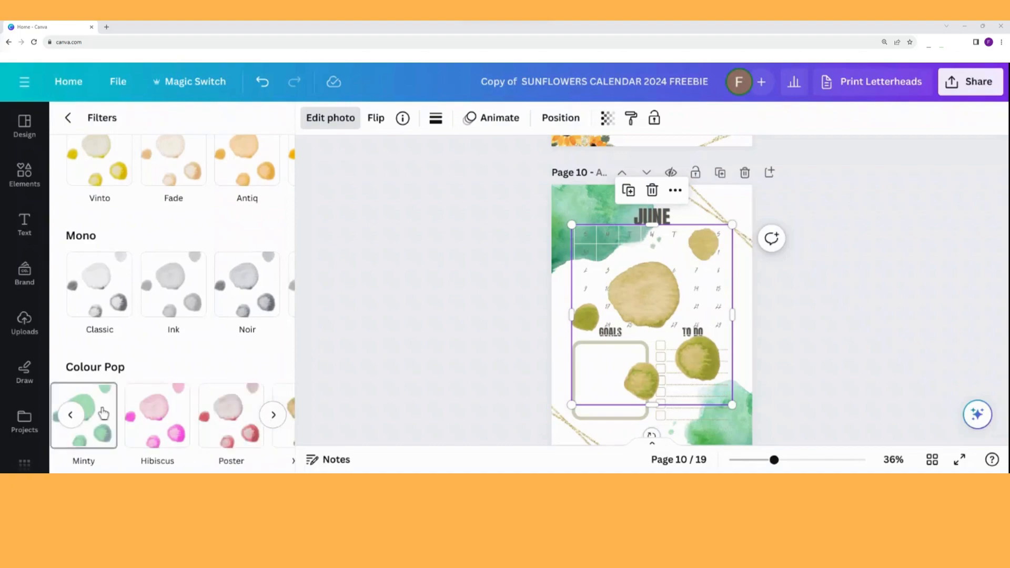
left_click(103, 413)
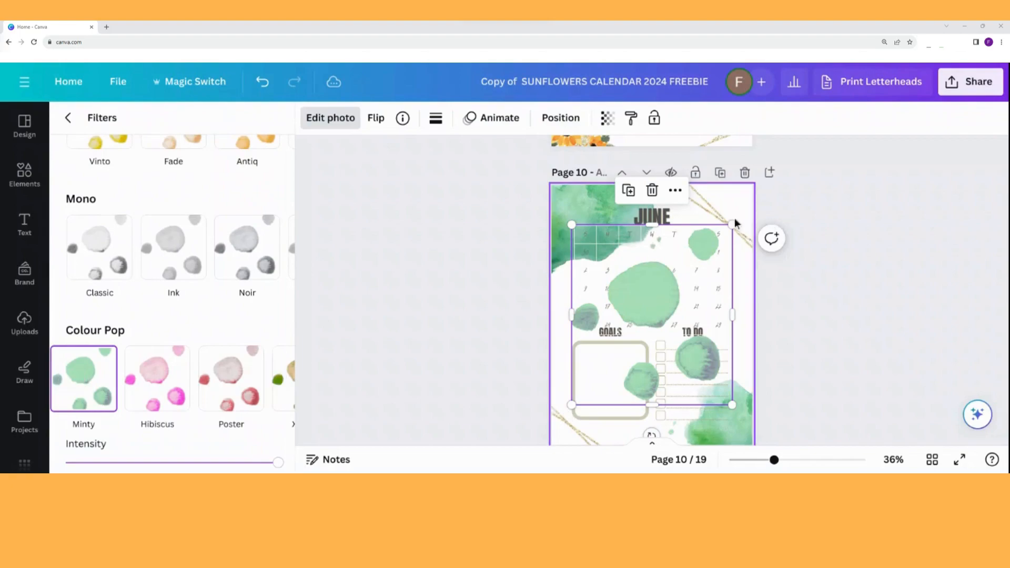
Try the Minty dots graphic at a smaller size over June's bottom-left corner
left_click_drag(732, 225, 660, 307)
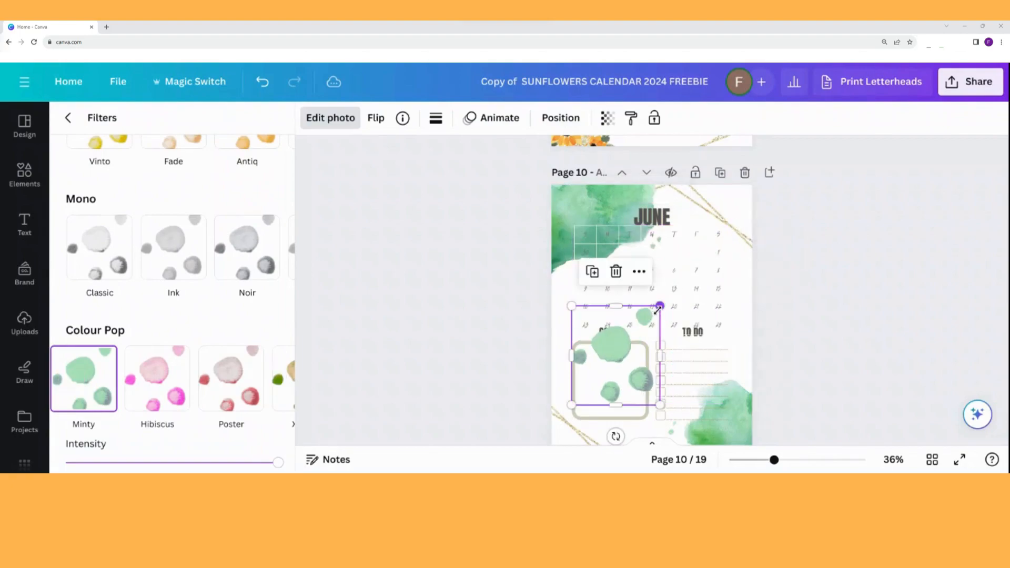
left_click_drag(607, 384, 583, 429)
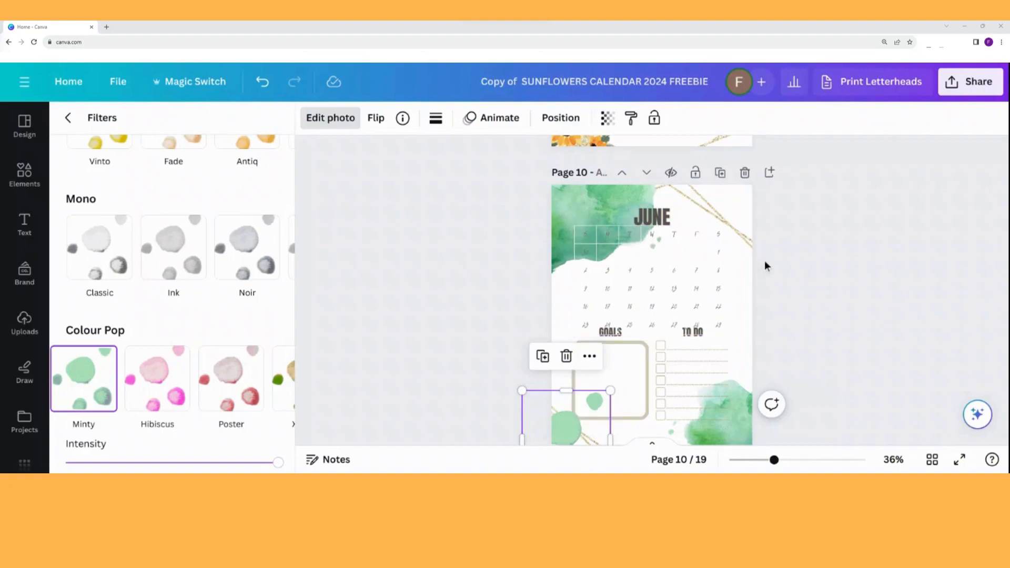
scroll(737, 266, "down", 2)
scroll(738, 267, "up", 1)
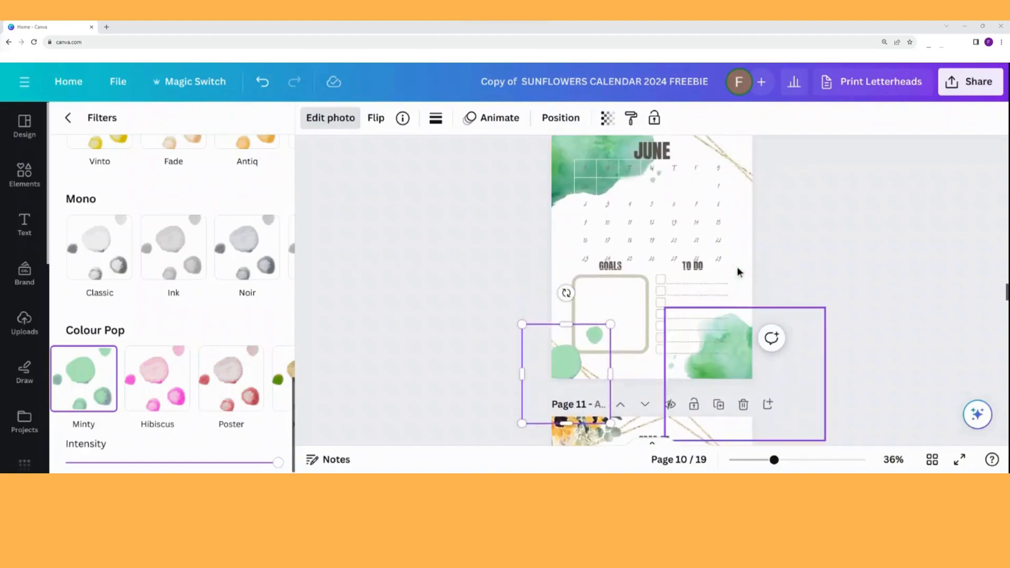
scroll(737, 266, "up", 1)
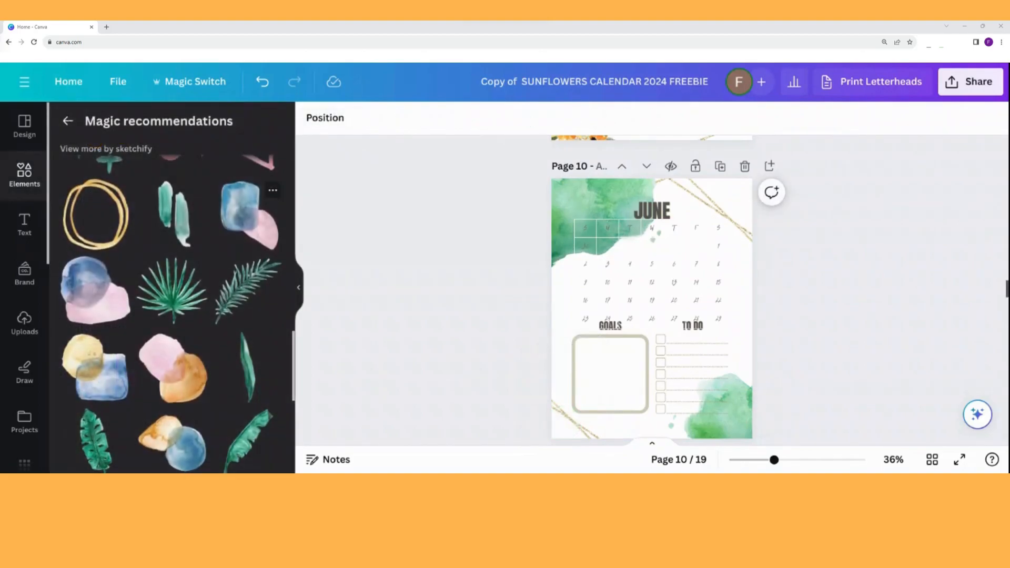
Add the green split-leaf graphic from the Magic Recommendations, shrink it and tilt it over the splotch in June's top-left corner
scroll(171, 288, "up", 4)
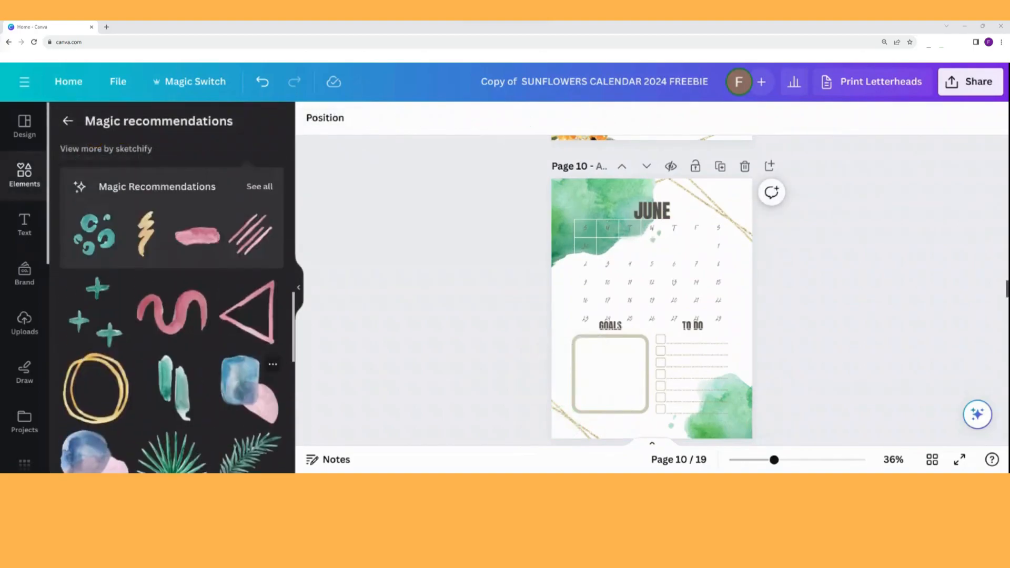
scroll(171, 314, "down", 4)
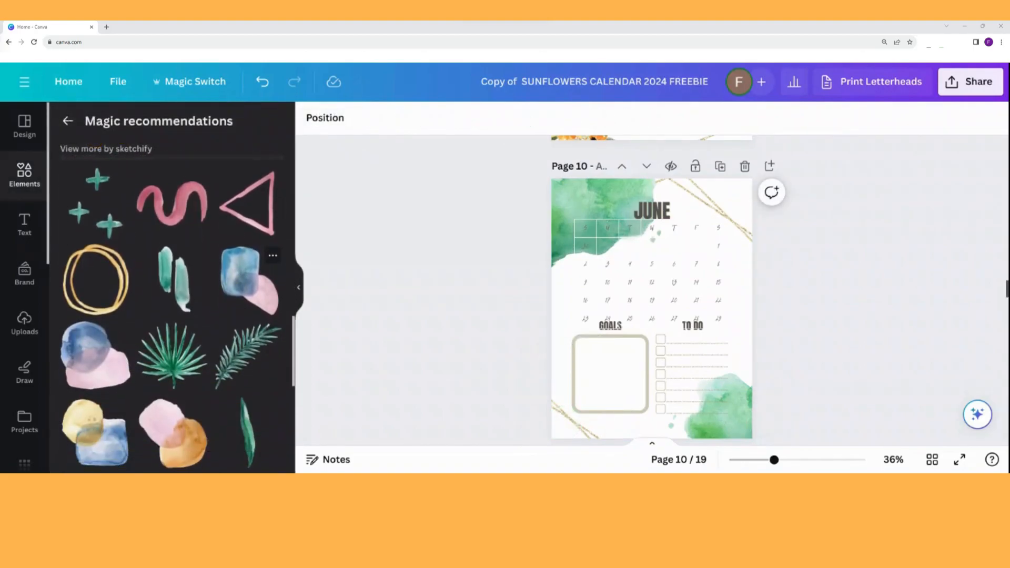
scroll(172, 314, "down", 2)
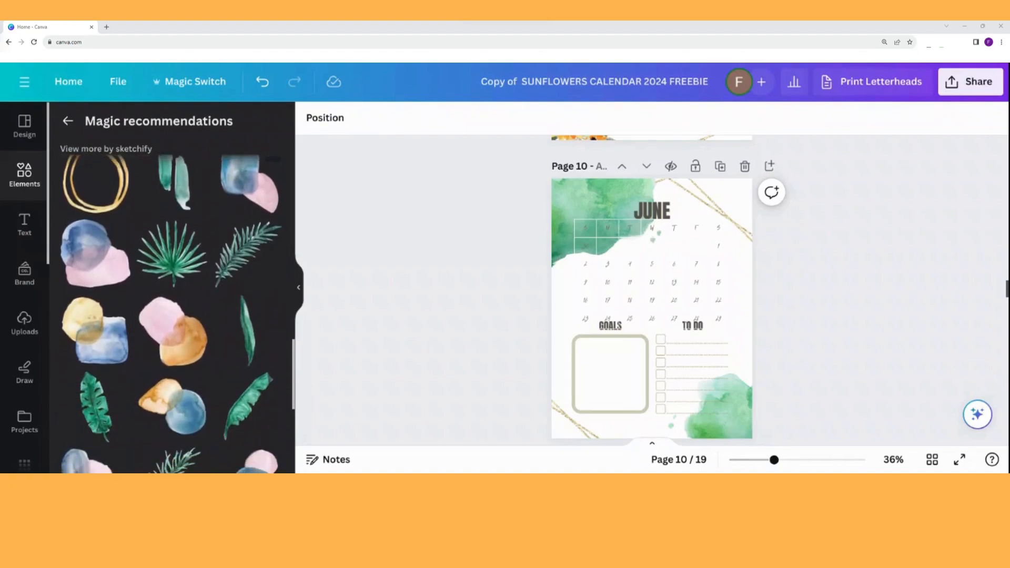
left_click(97, 405)
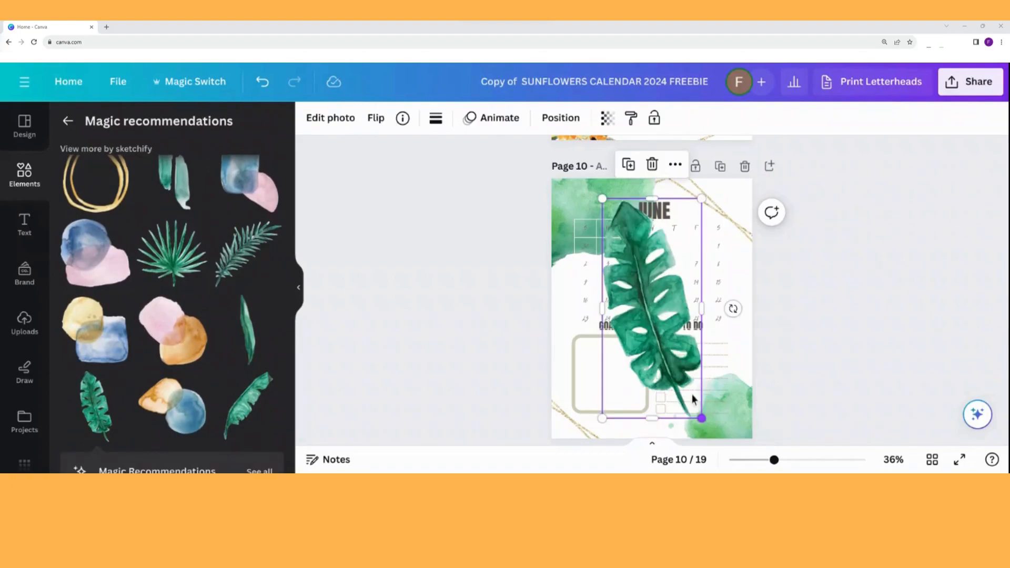
left_click_drag(638, 307, 637, 274)
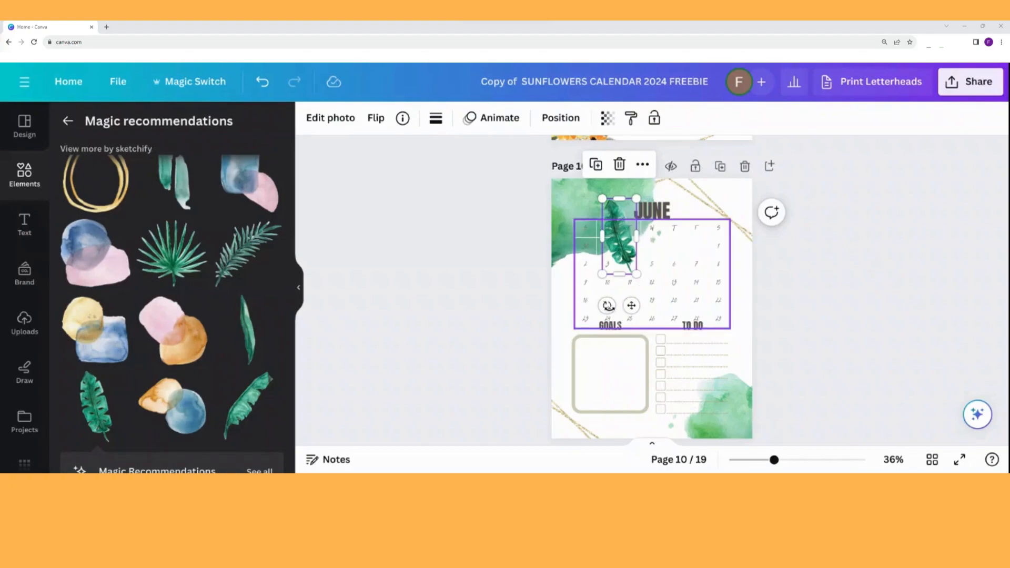
left_click_drag(607, 305, 534, 258)
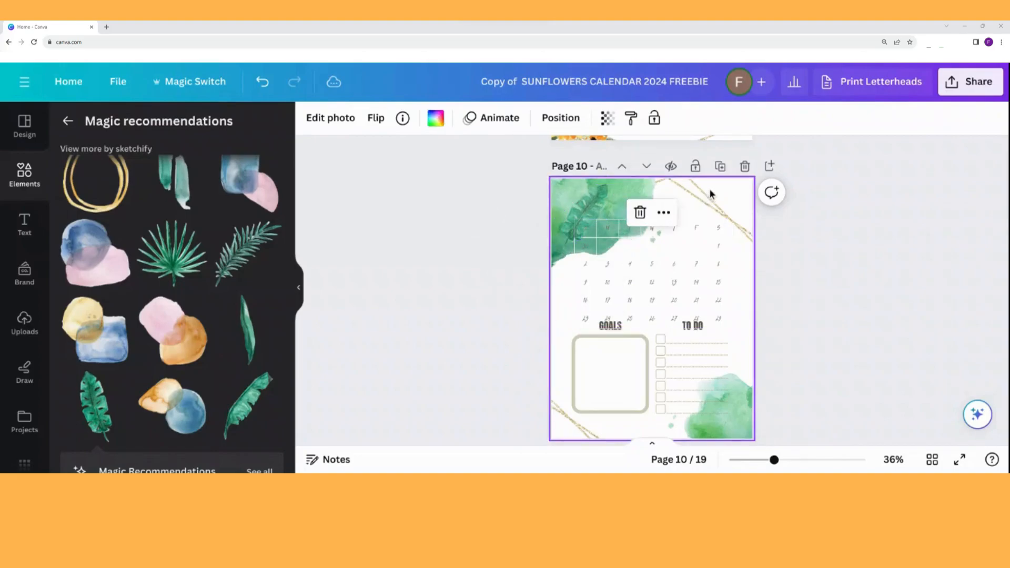
Detach the gold geometric line image from June's background and delete it
right_click(710, 193)
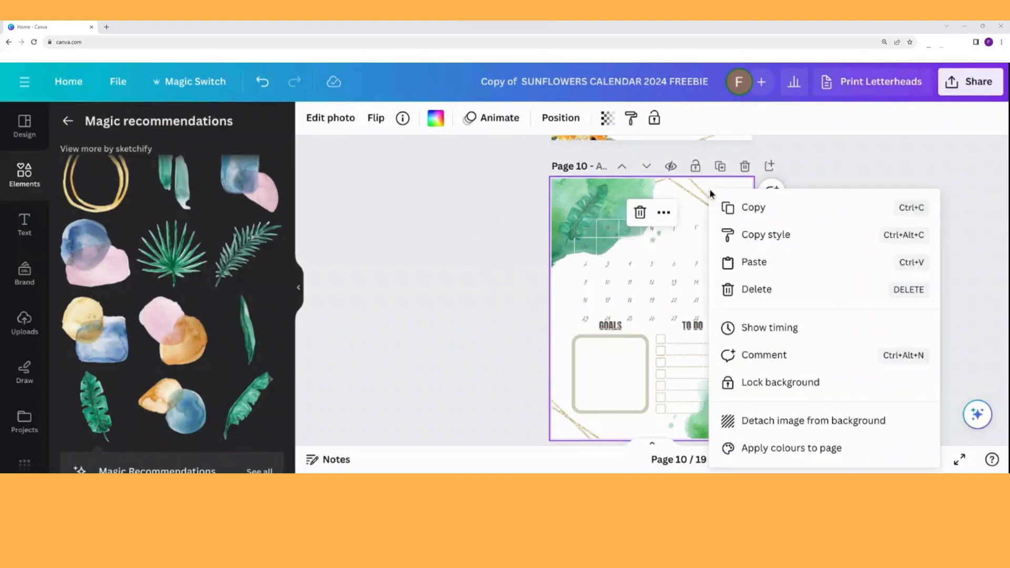
left_click(768, 422)
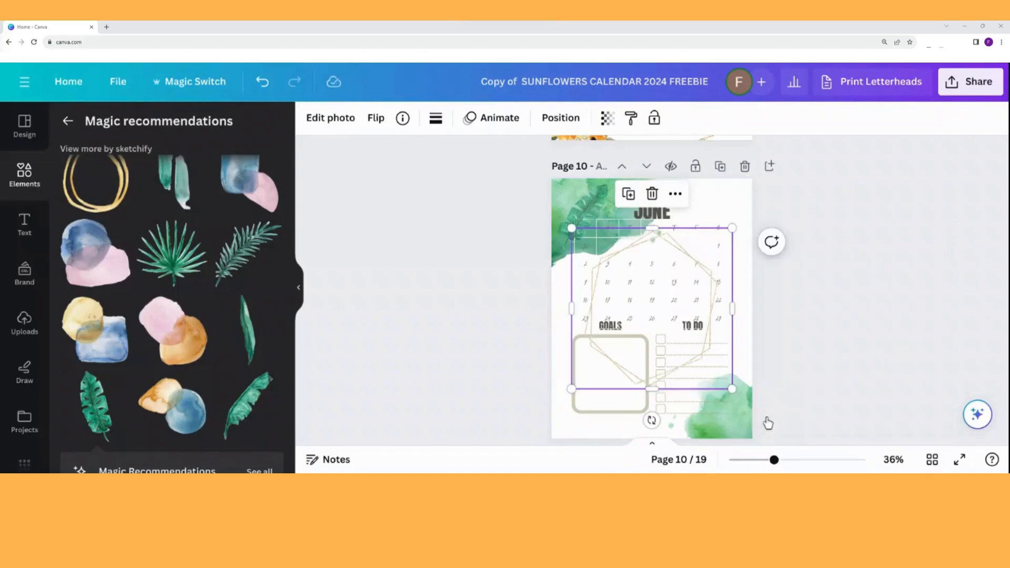
key("Delete")
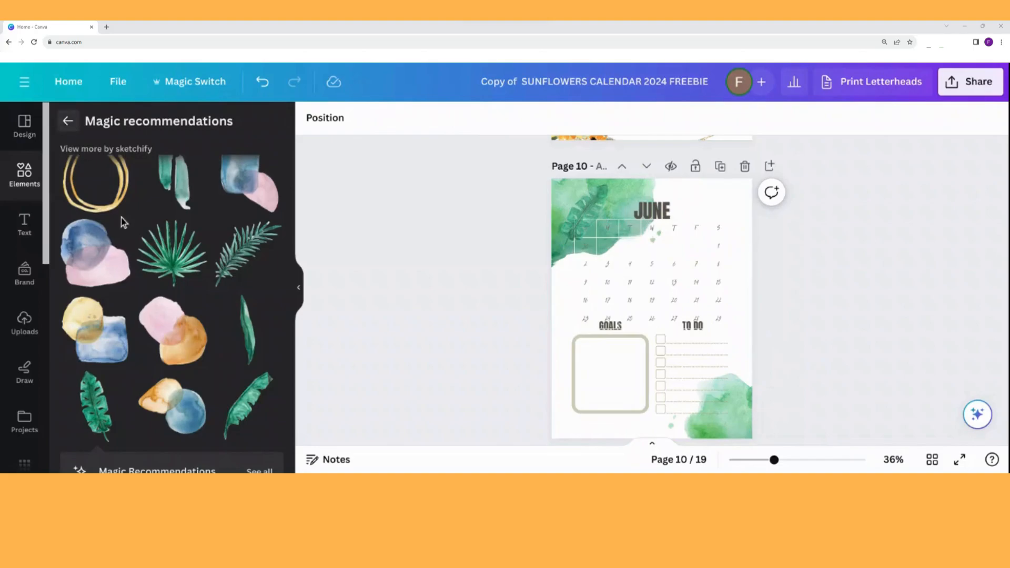
Leave the Magic Recommendations, search the graphics for "watercolor frame" and add the green rectangular brushstroke frame to the June page
scroll(121, 219, "down", 5)
scroll(121, 218, "down", 3)
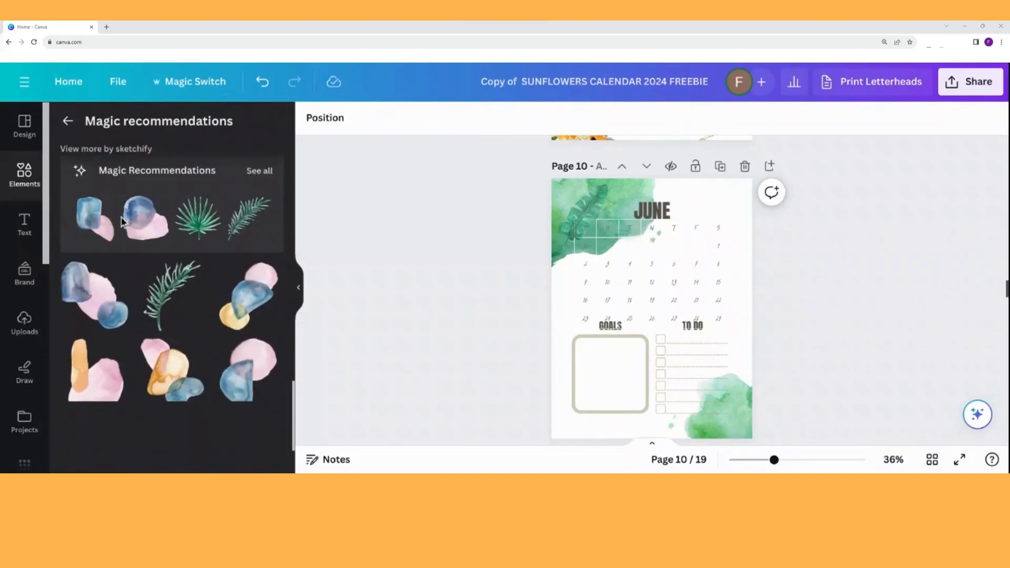
scroll(172, 311, "up", 18)
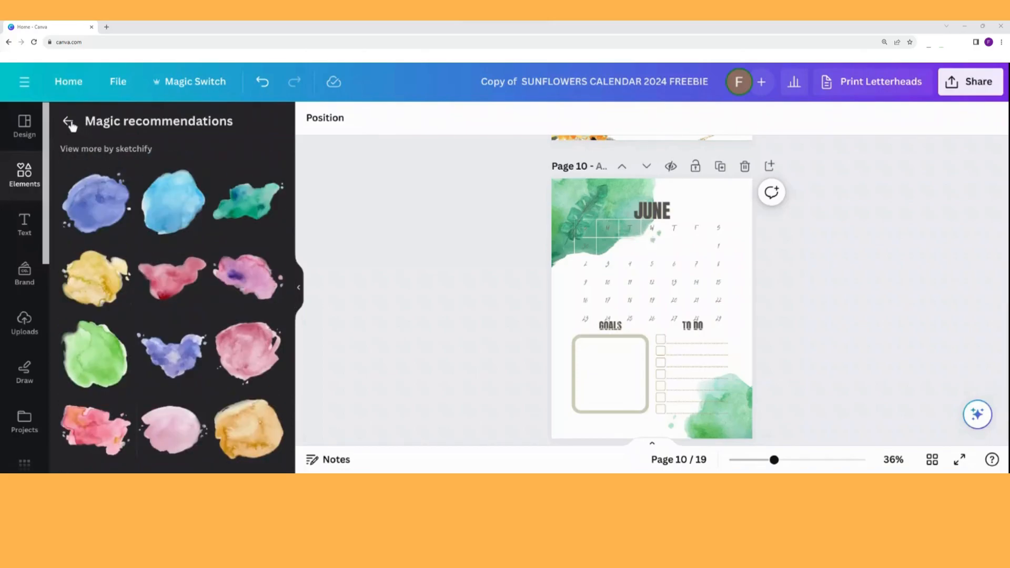
left_click(69, 123)
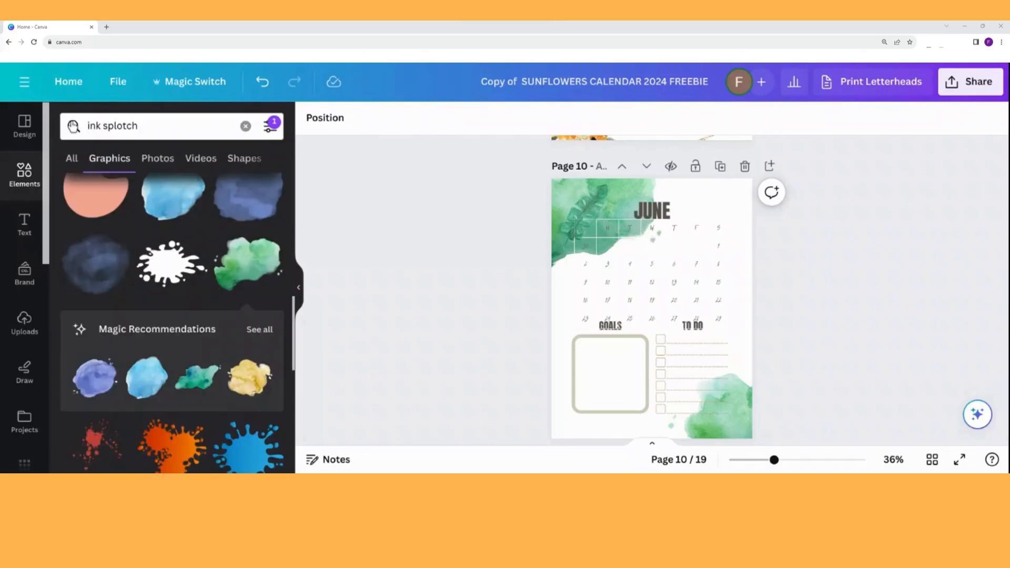
left_click(146, 127)
left_click_drag(142, 125, 63, 118)
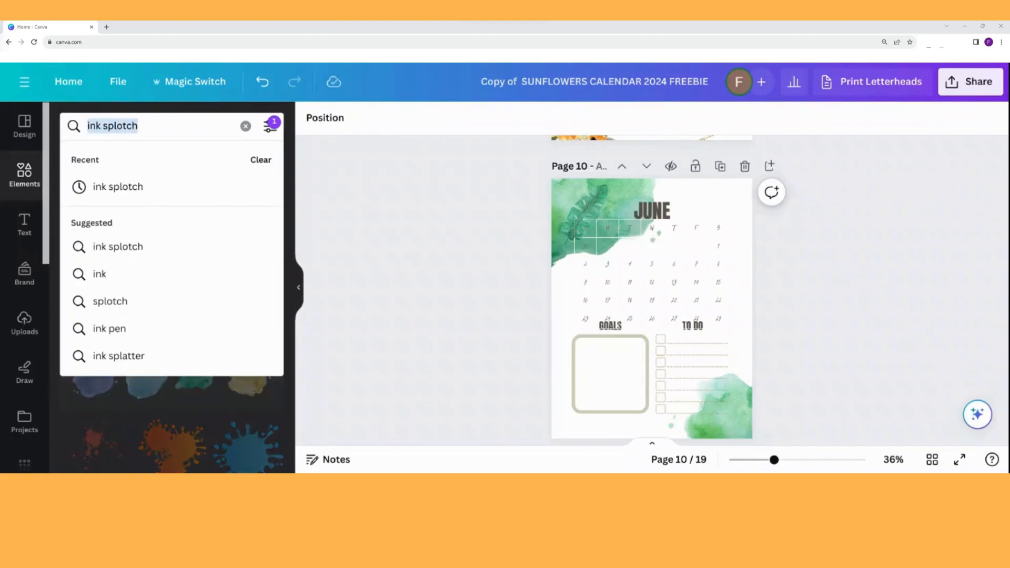
type("green")
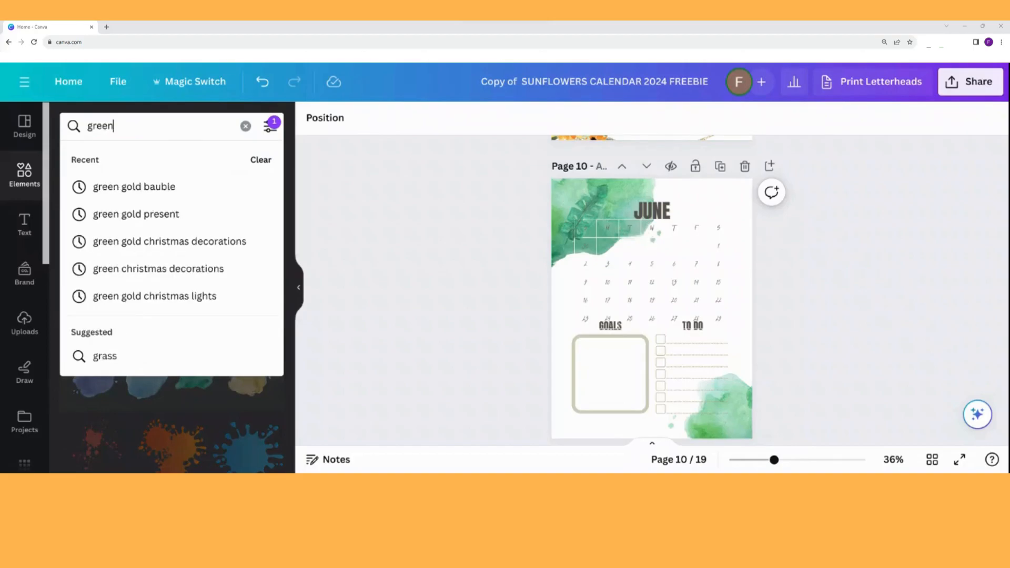
type(" water")
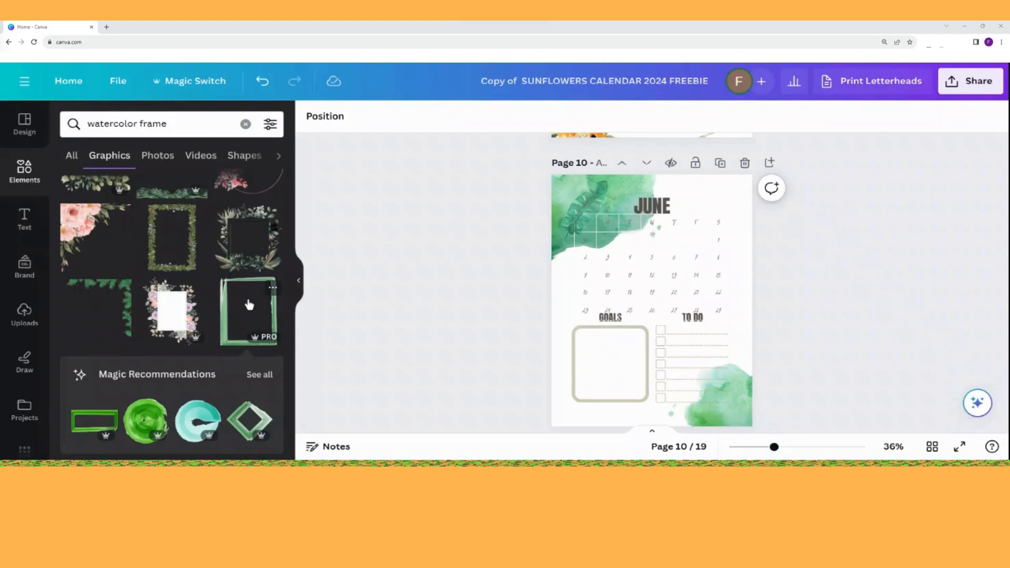
left_click(250, 305)
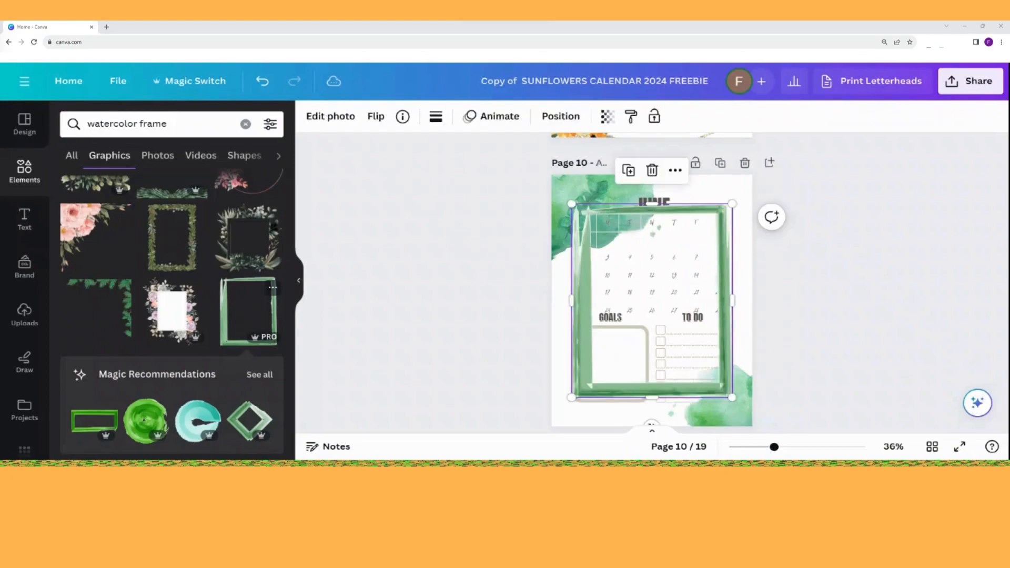
Show all the frame's Magic Recommendations, then rotate the green frame to landscape and position it around June's title and calendar grid
left_click(260, 375)
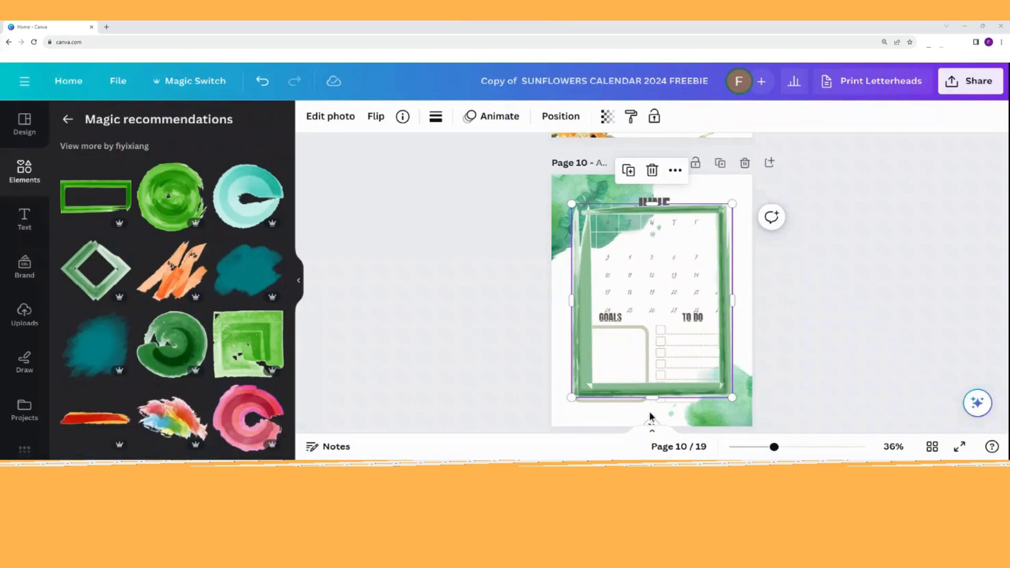
left_click_drag(569, 382, 527, 316)
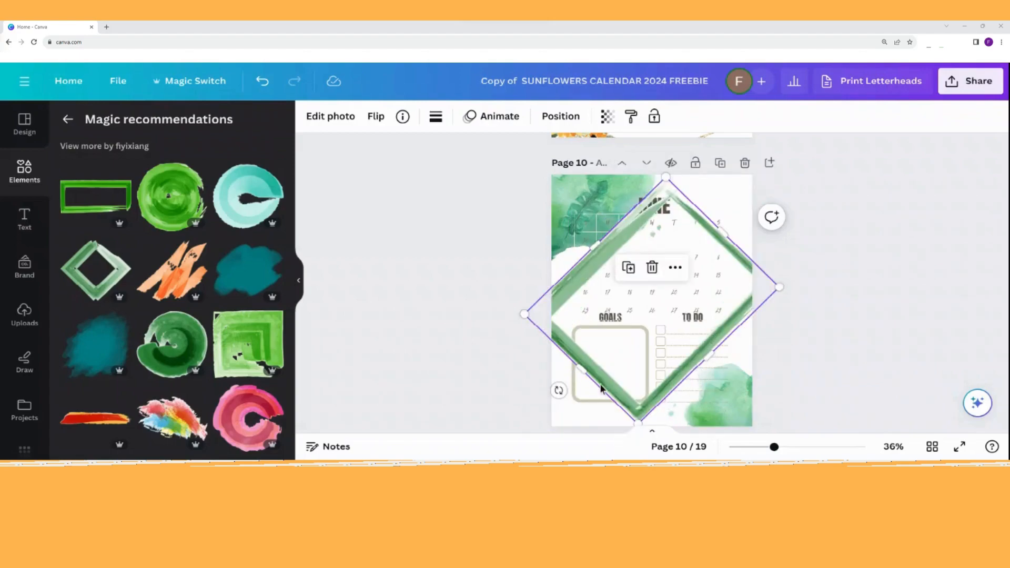
left_click_drag(559, 391, 519, 298)
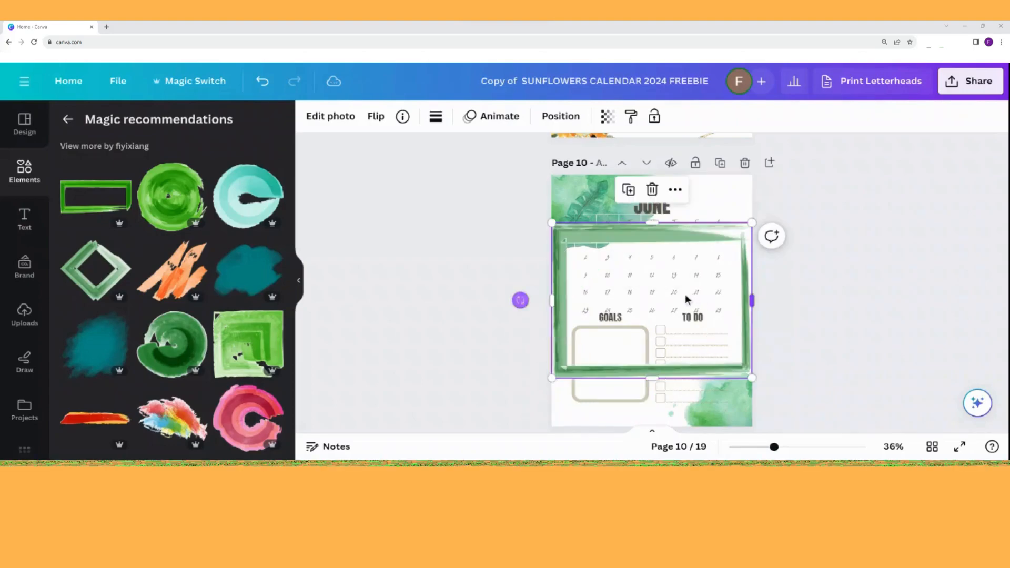
left_click_drag(679, 270, 685, 250)
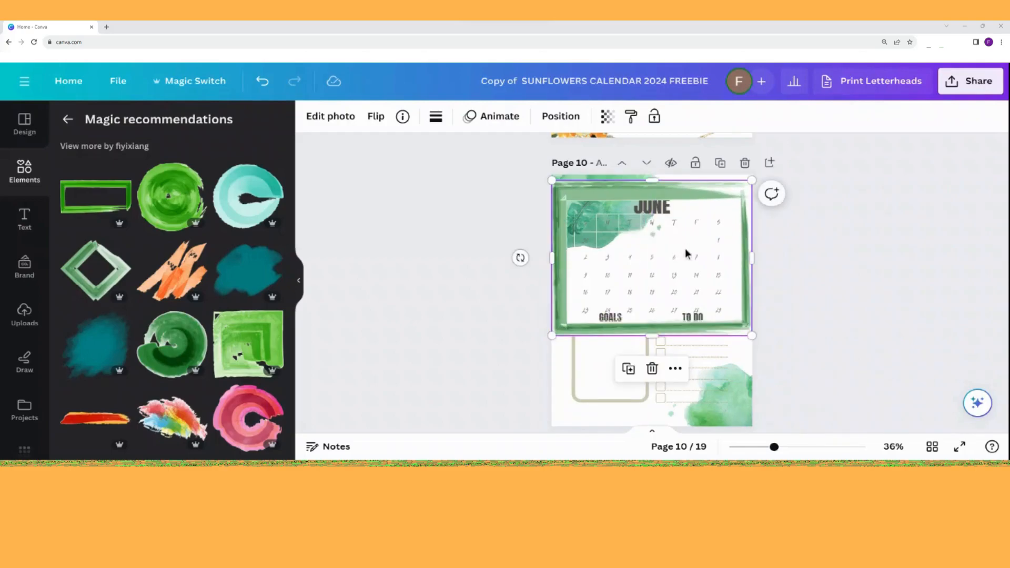
Send the green calendar frame to the back of the June page
right_click(686, 254)
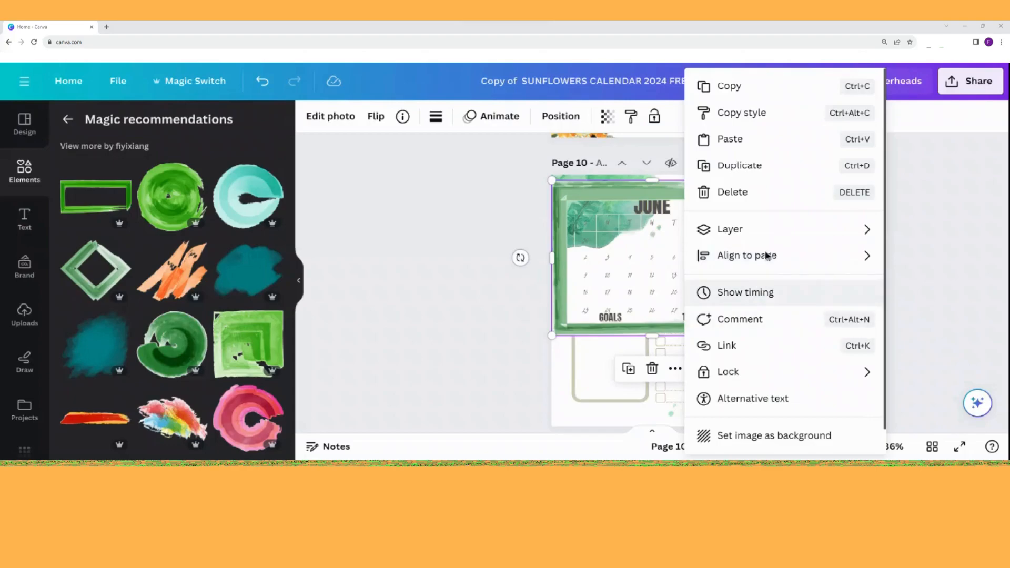
mouse_move(770, 240)
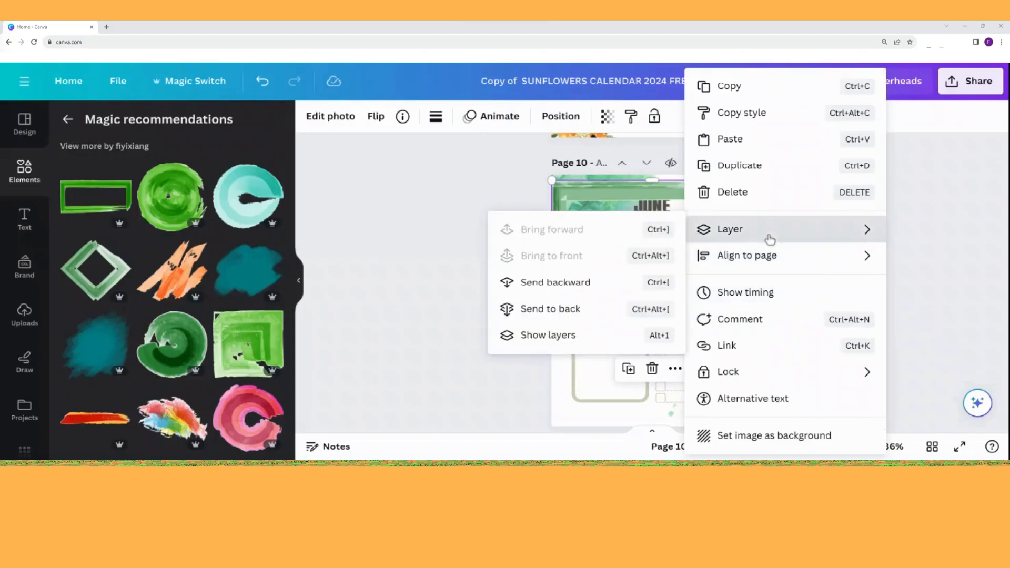
left_click(595, 315)
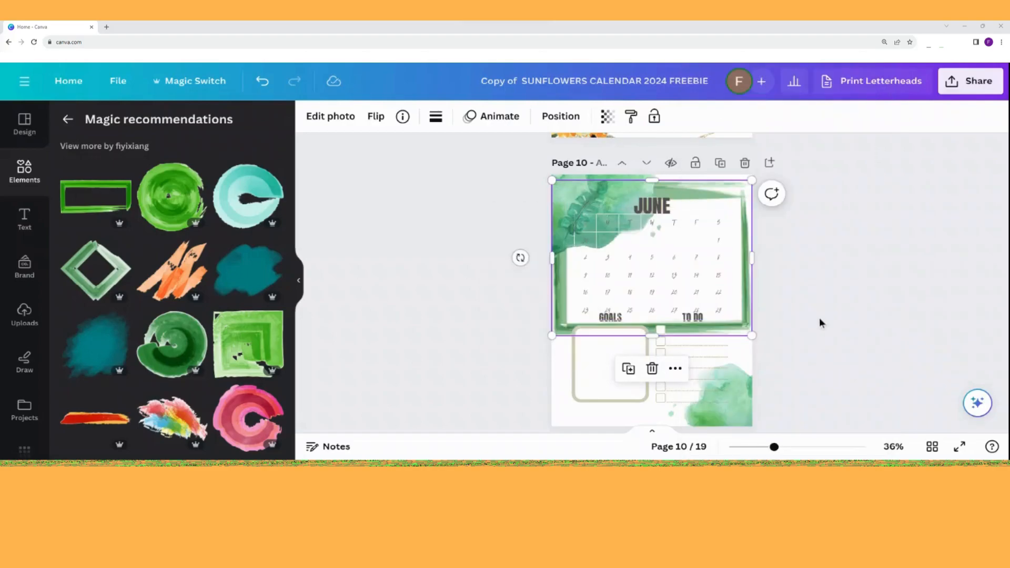
scroll(820, 322, "down", 1)
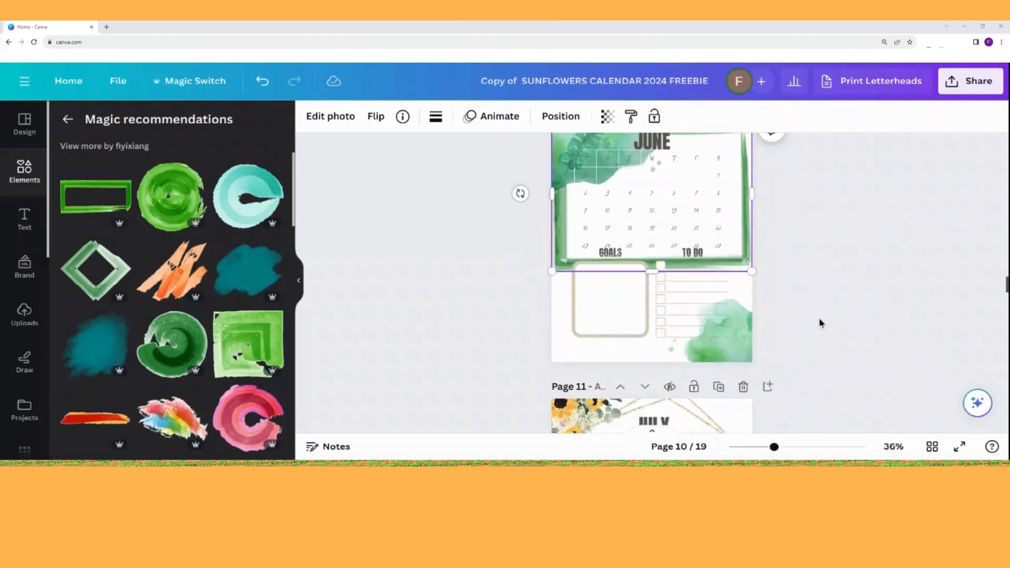
scroll(820, 320, "up", 1)
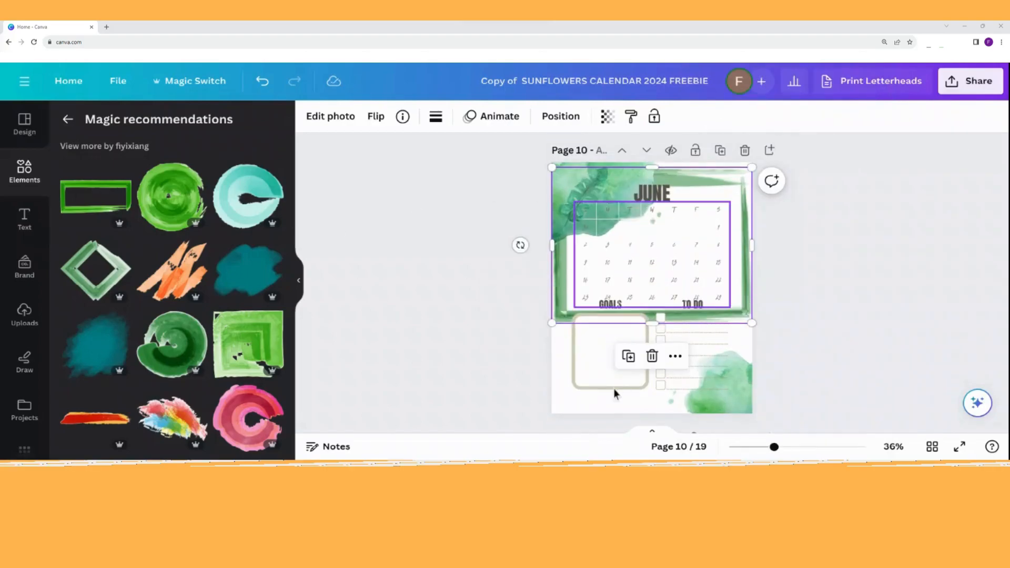
Duplicate the green frame, then shrink the copy, turn it to portrait and fit it around the Goals box
left_click(630, 361)
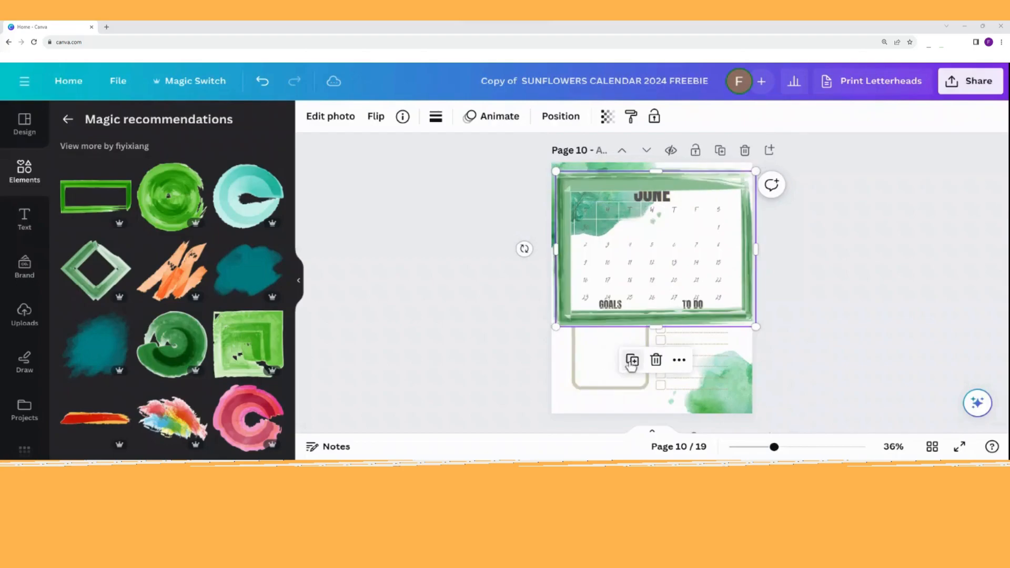
left_click_drag(755, 328, 644, 239)
left_click_drag(524, 204, 597, 266)
left_click_drag(598, 172, 601, 327)
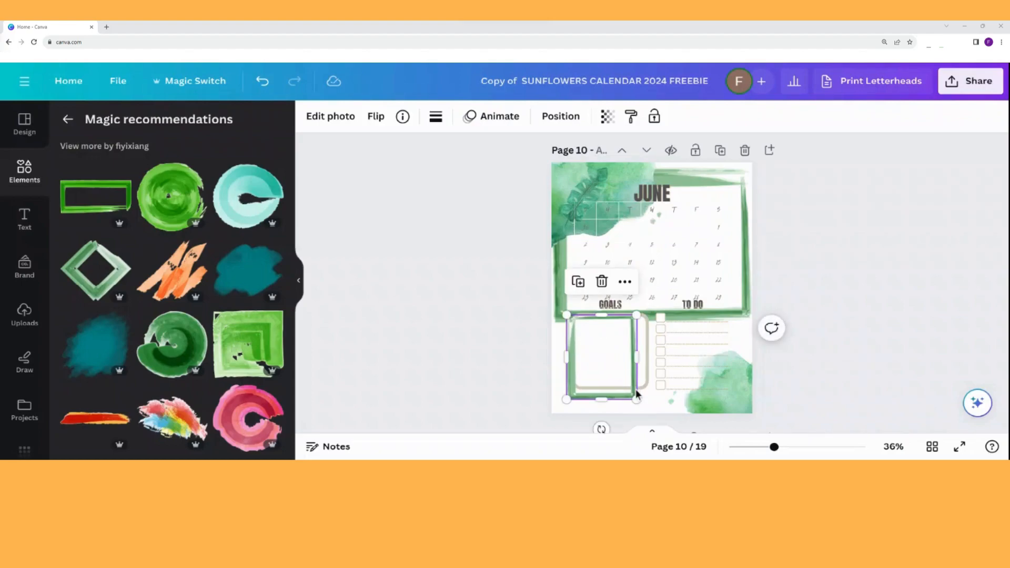
left_click_drag(637, 399, 644, 409)
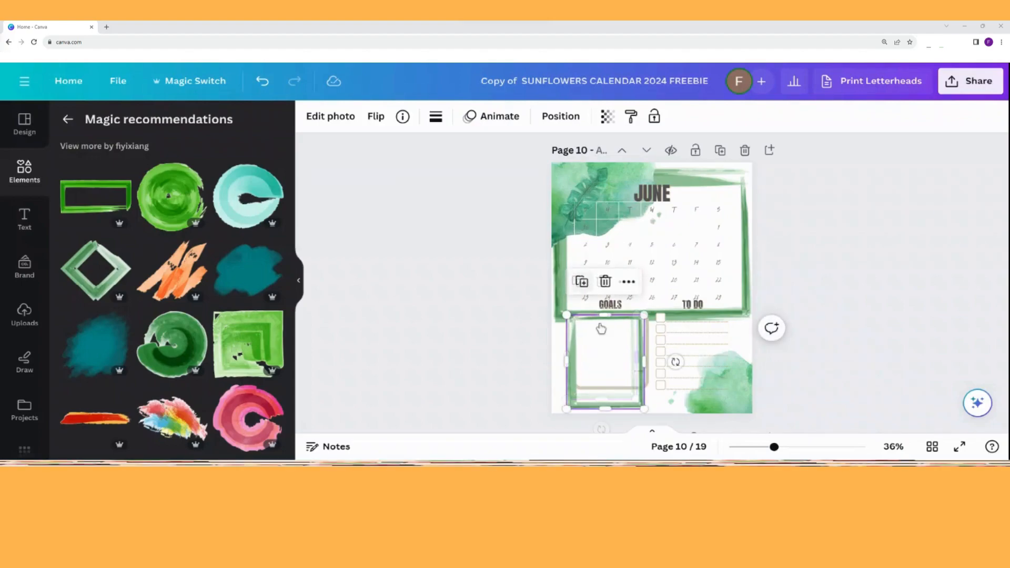
Place another copy of the small frame around the To Do list and slightly shrink the large calendar frame
left_click_drag(600, 335, 683, 331)
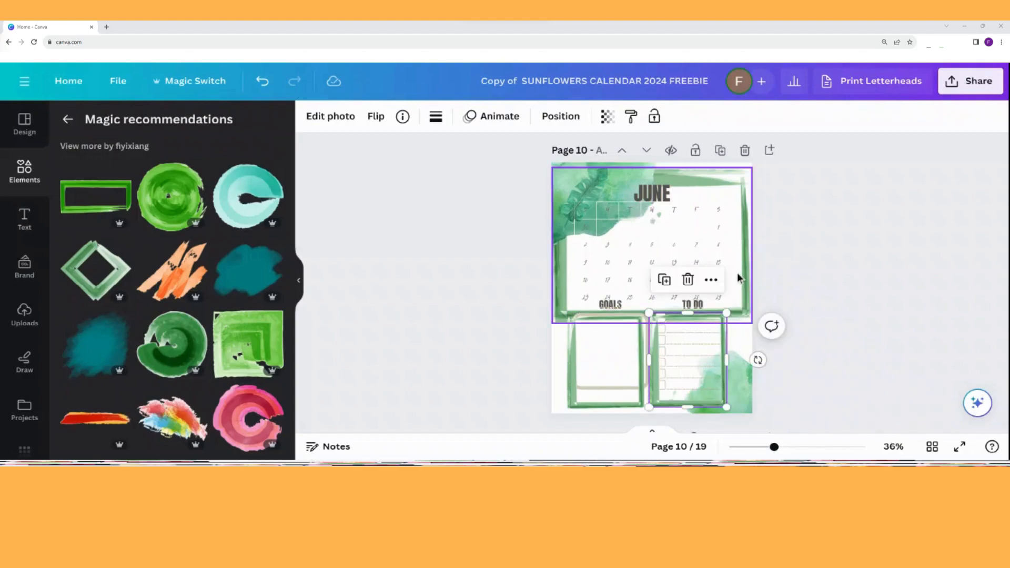
left_click(748, 308)
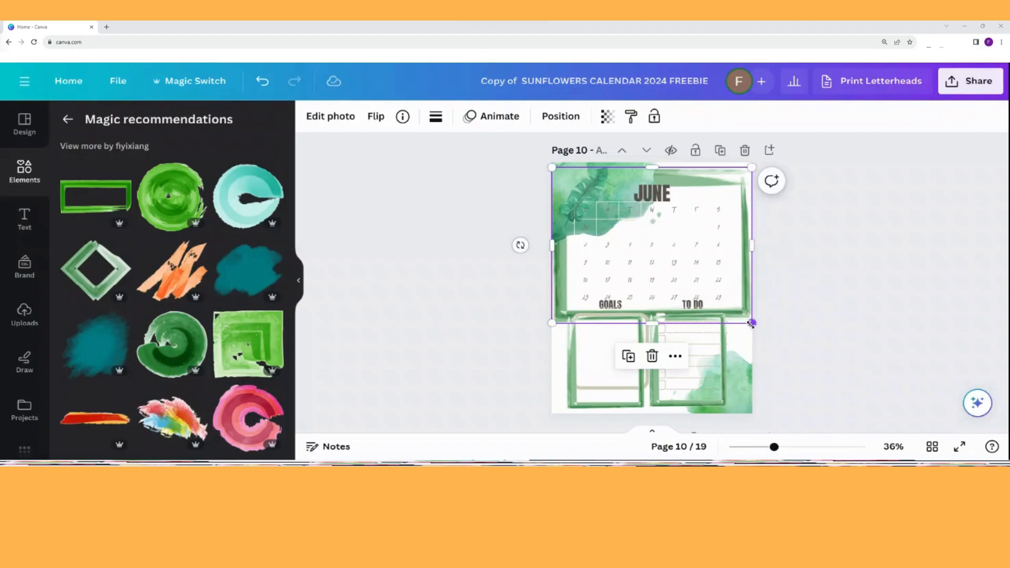
left_click_drag(750, 322, 738, 313)
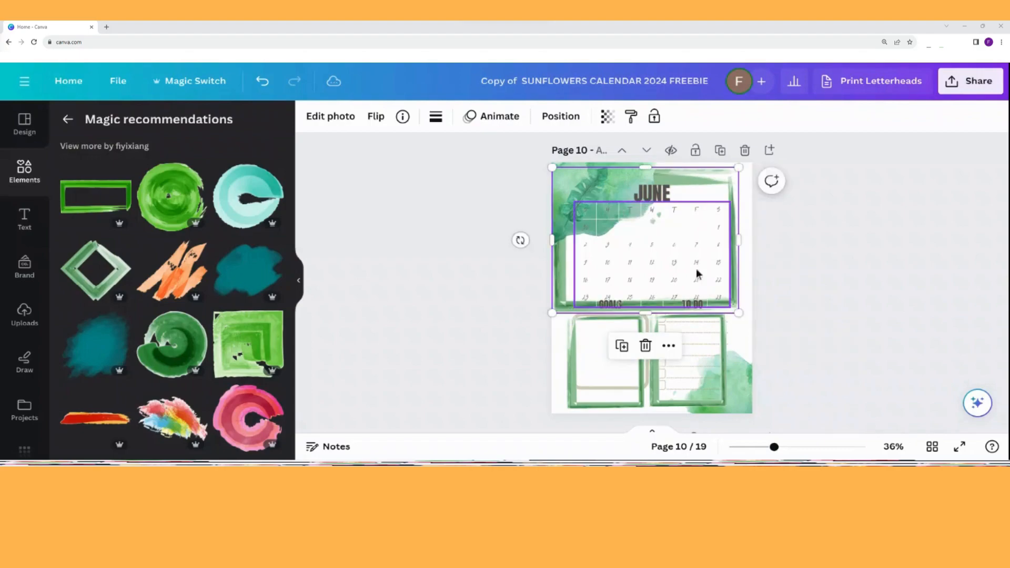
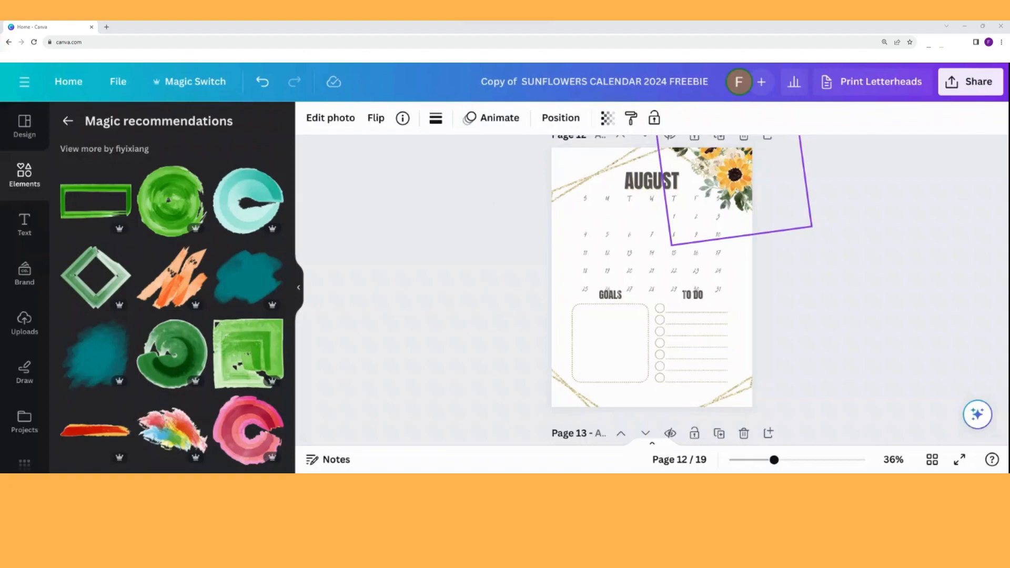
Recolour the AUGUST title with the orange #f7b246 taken from the sunflower photo colours
left_click(720, 182)
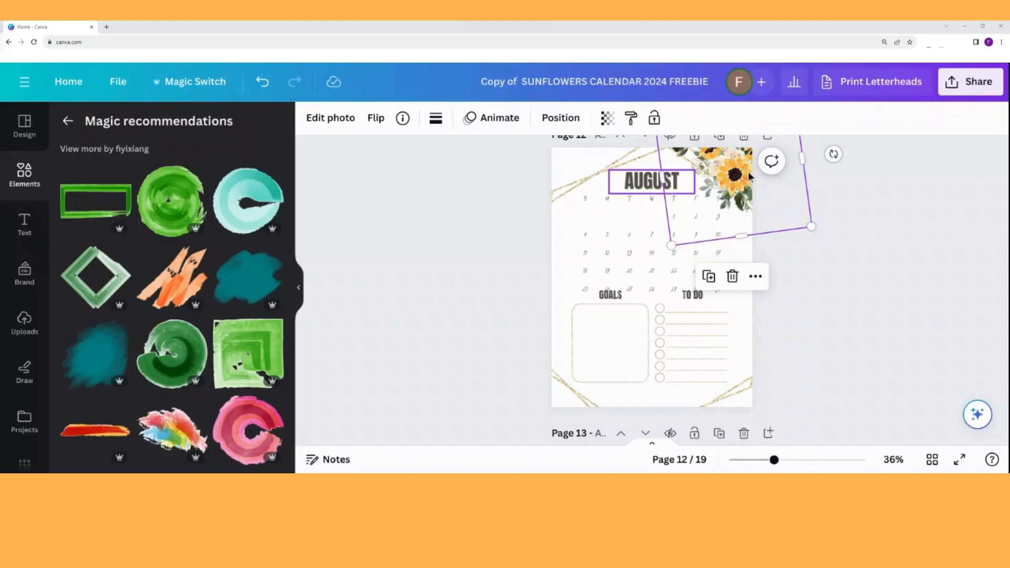
left_click(643, 191)
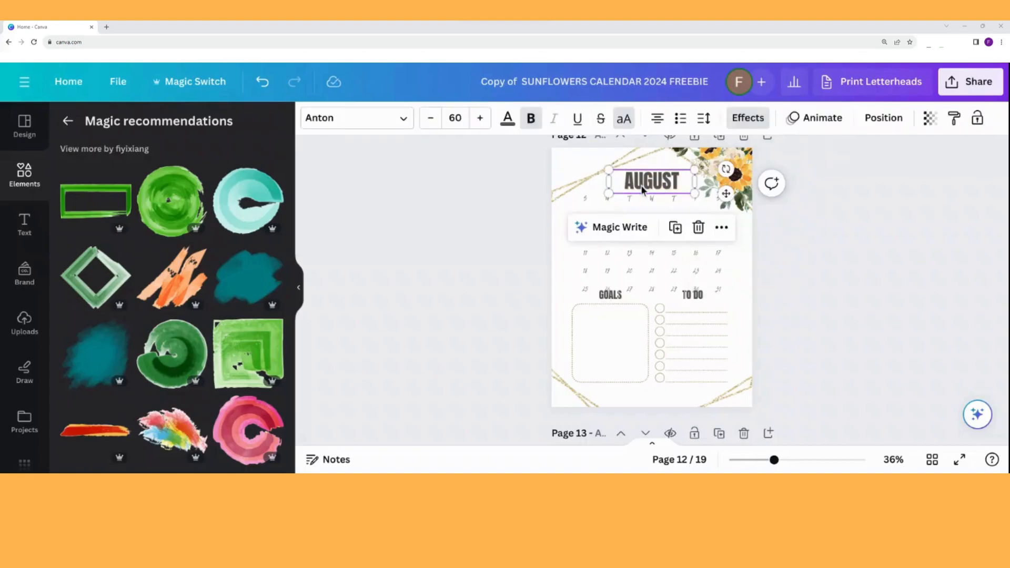
left_click(508, 120)
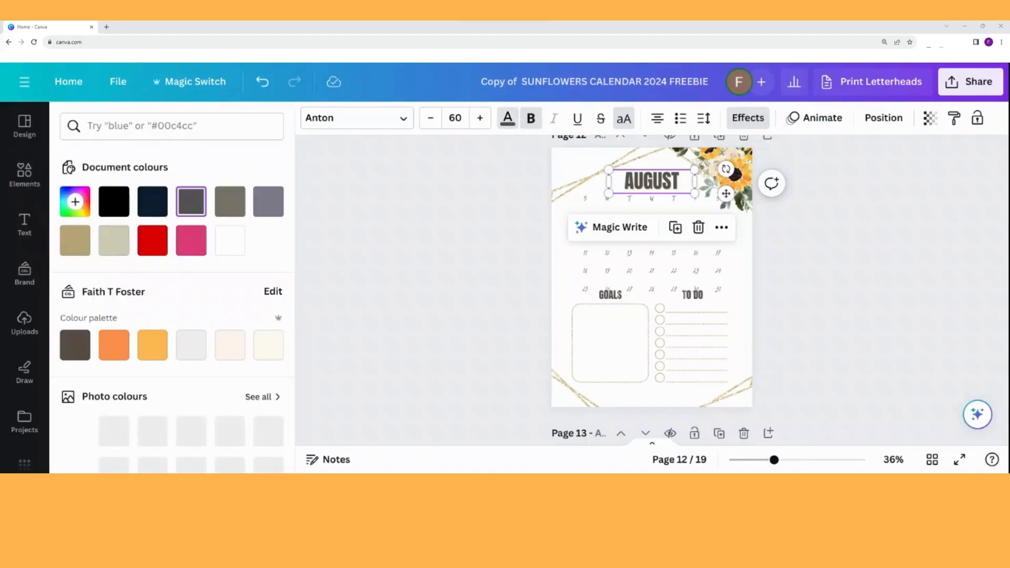
scroll(192, 244, "down", 4)
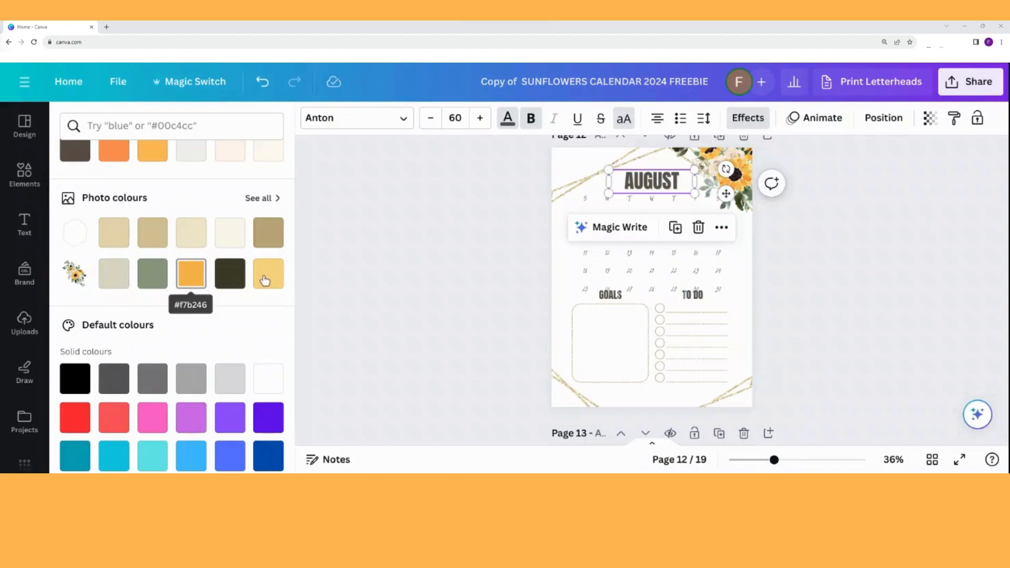
left_click(193, 279)
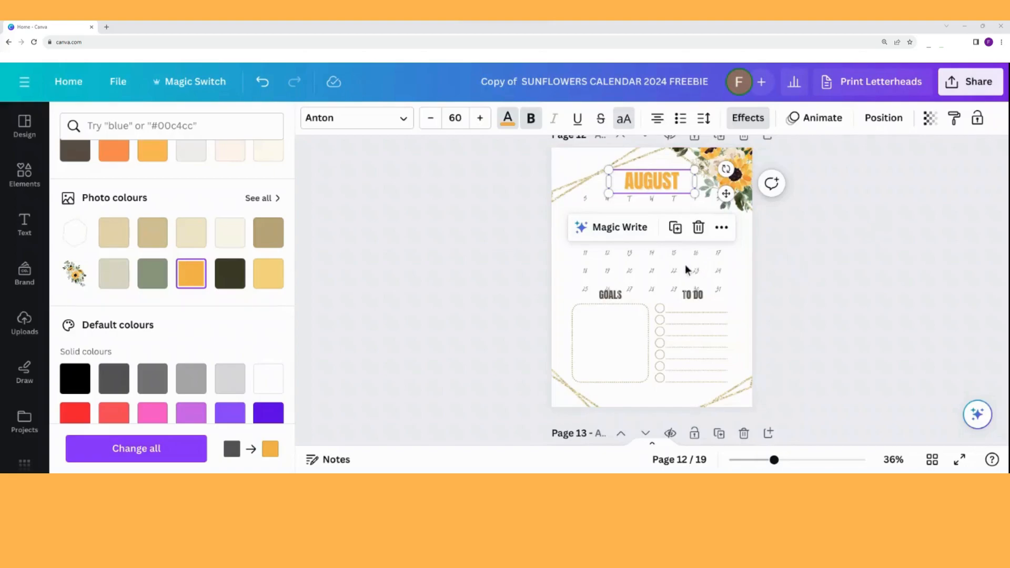
left_click(554, 228)
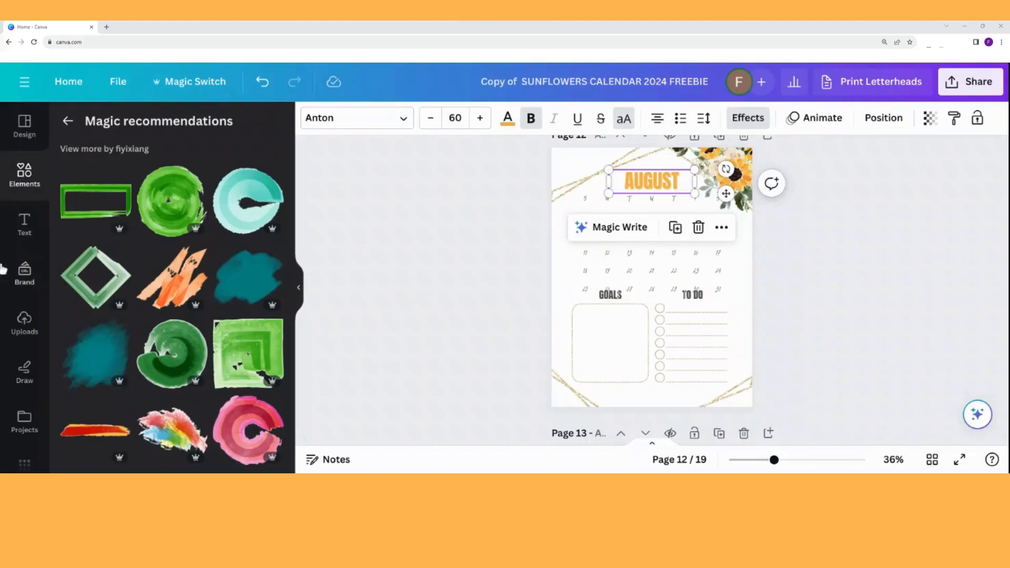
Add the "'tis the season to be jolly" font combination to the August page and check the font of each line
left_click(24, 234)
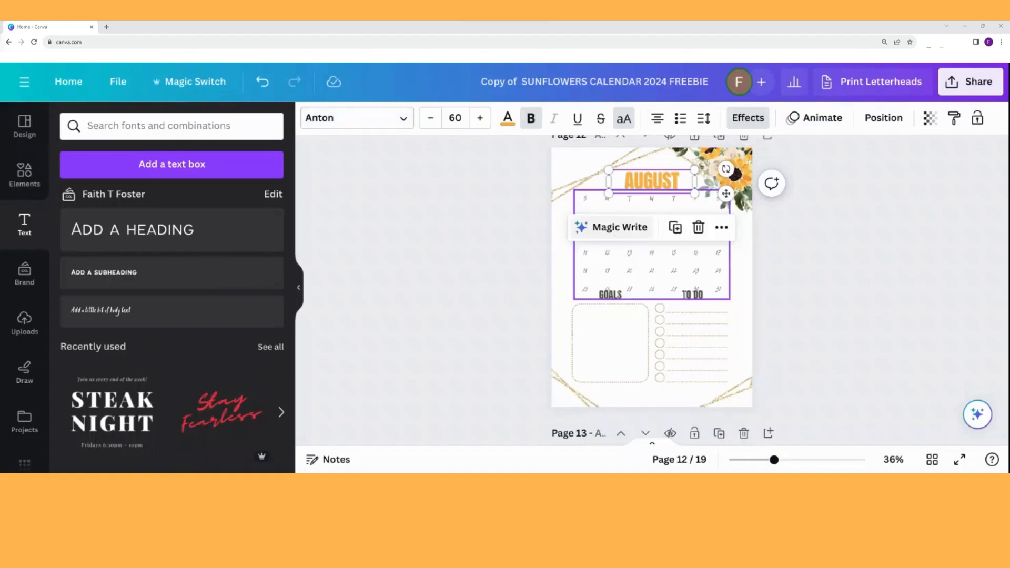
left_click(637, 263)
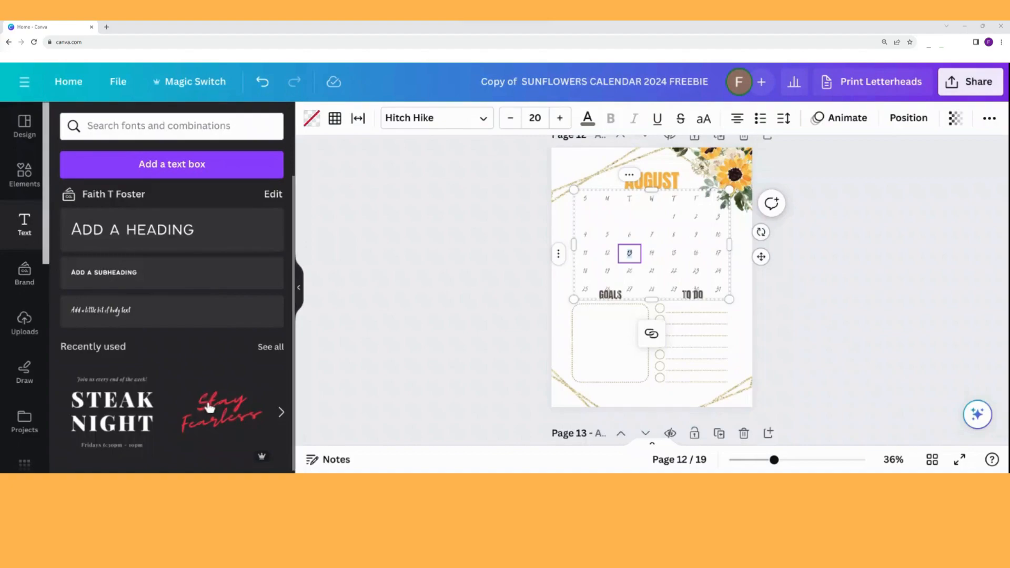
scroll(208, 407, "down", 3)
scroll(210, 408, "down", 1)
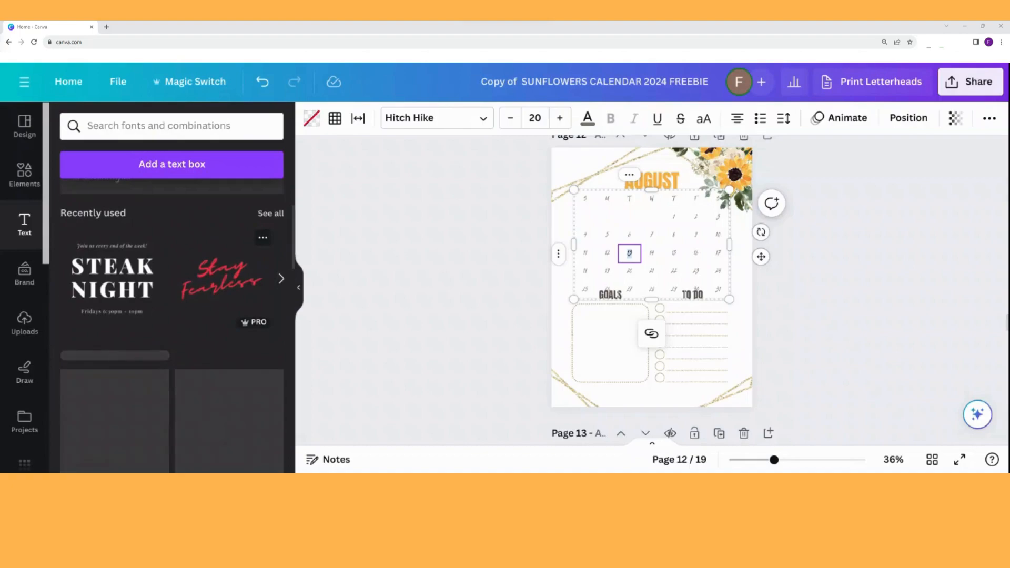
scroll(209, 408, "down", 5)
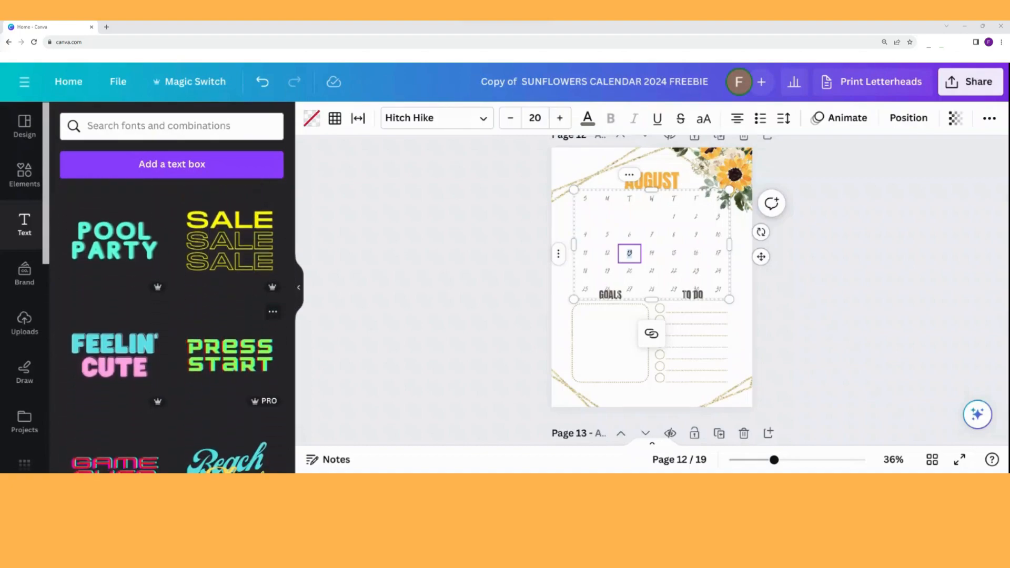
scroll(210, 368, "down", 5)
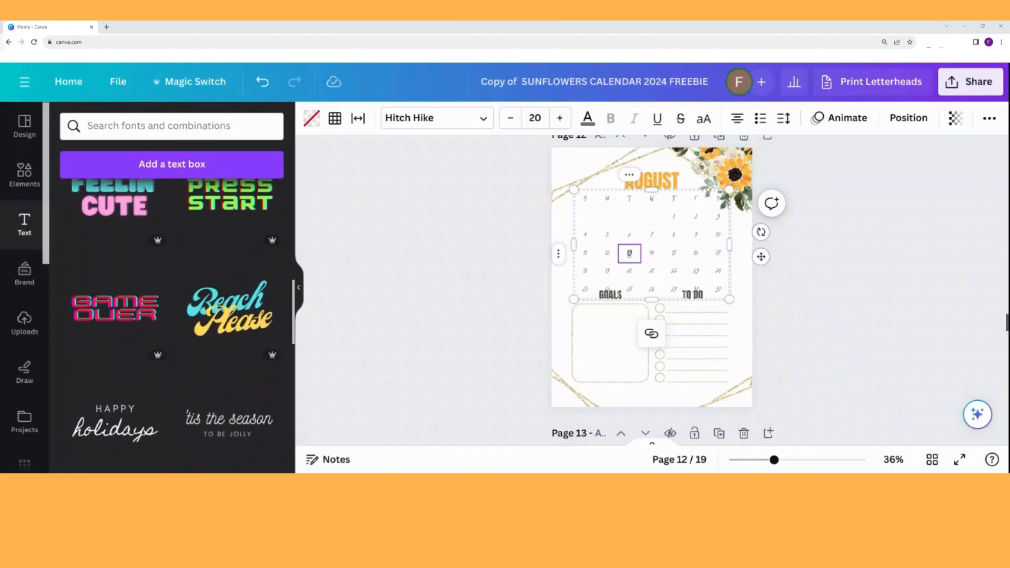
scroll(191, 389, "down", 1)
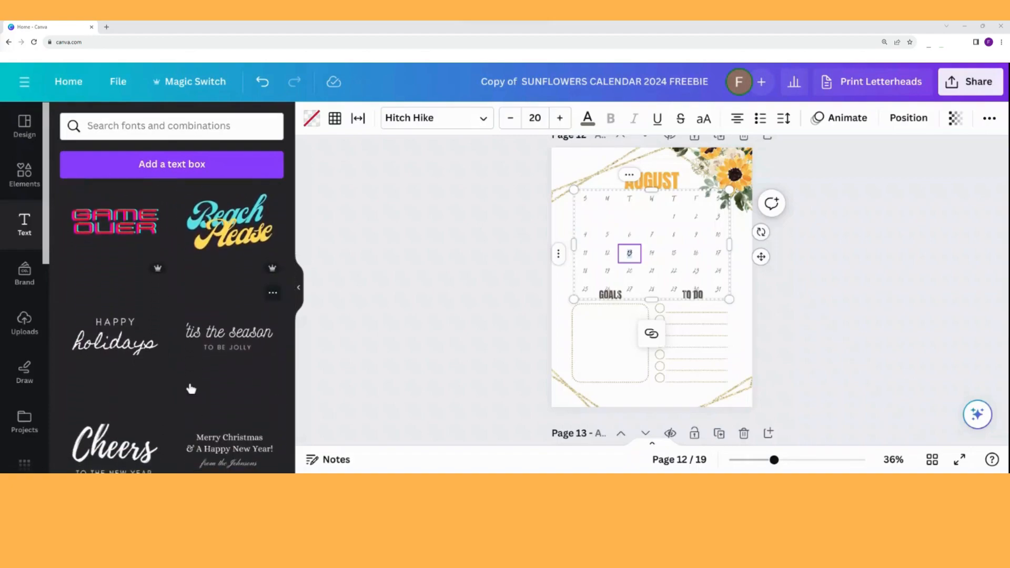
scroll(191, 389, "down", 1)
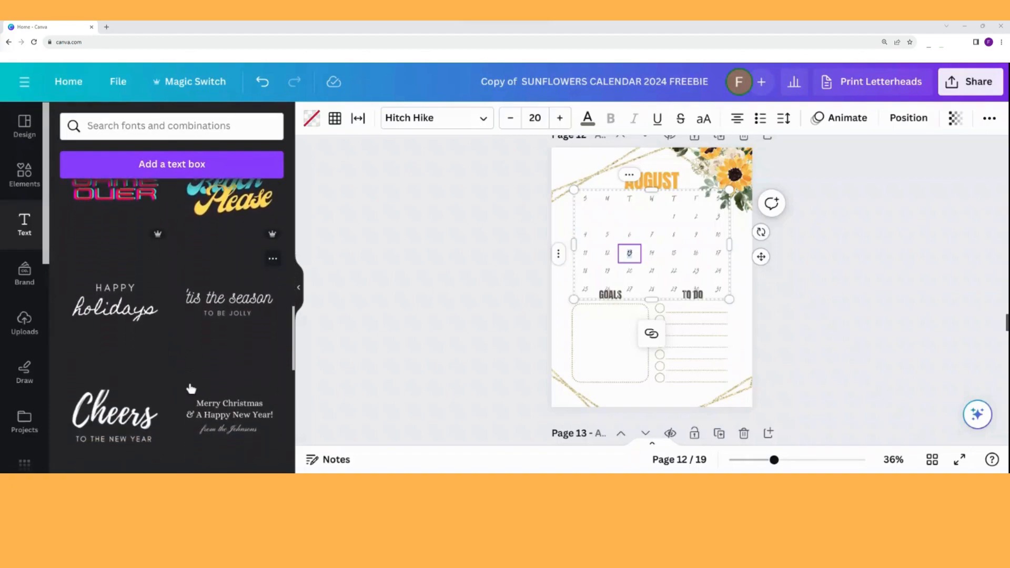
left_click(224, 307)
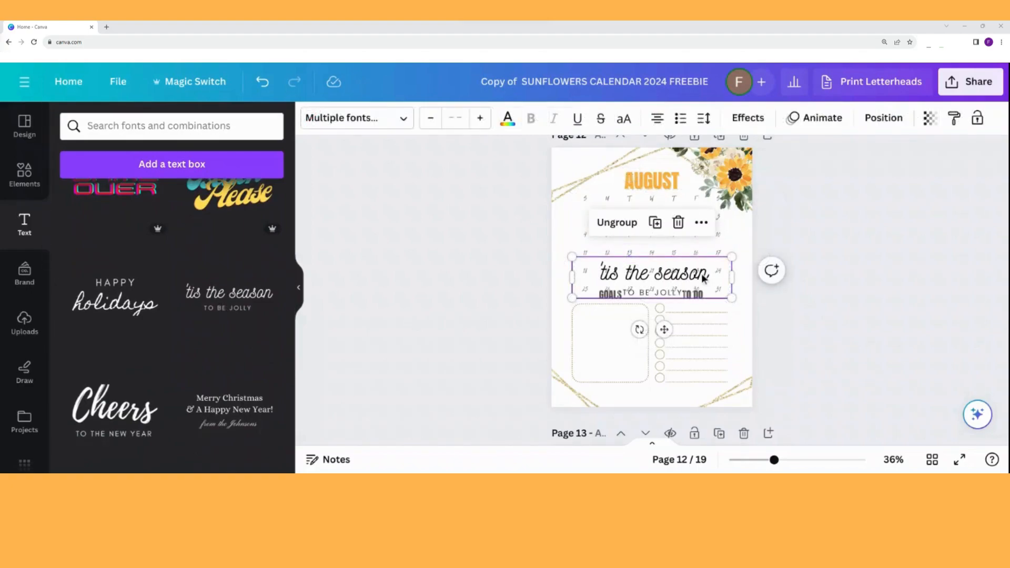
left_click(702, 279)
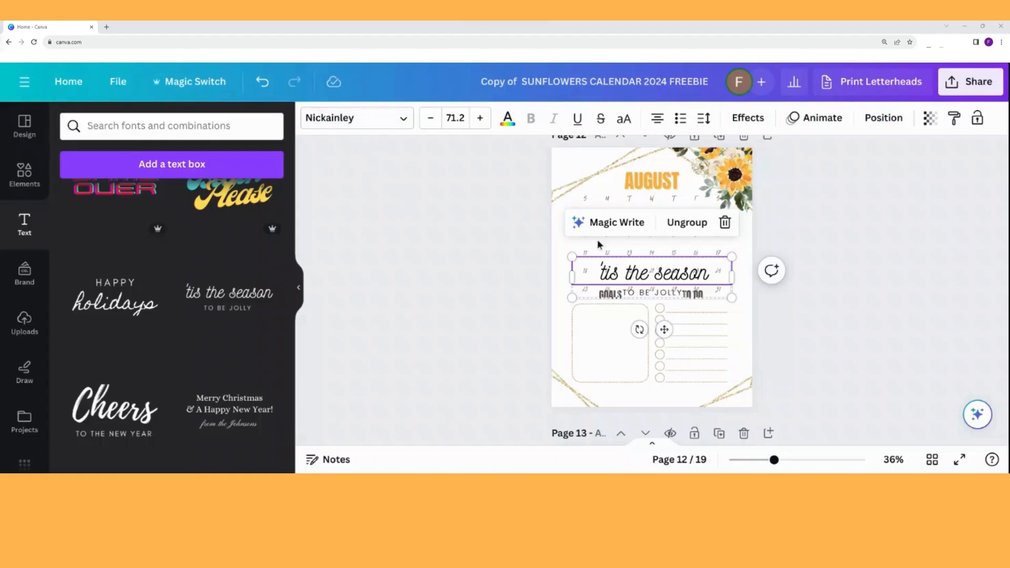
left_click(659, 293)
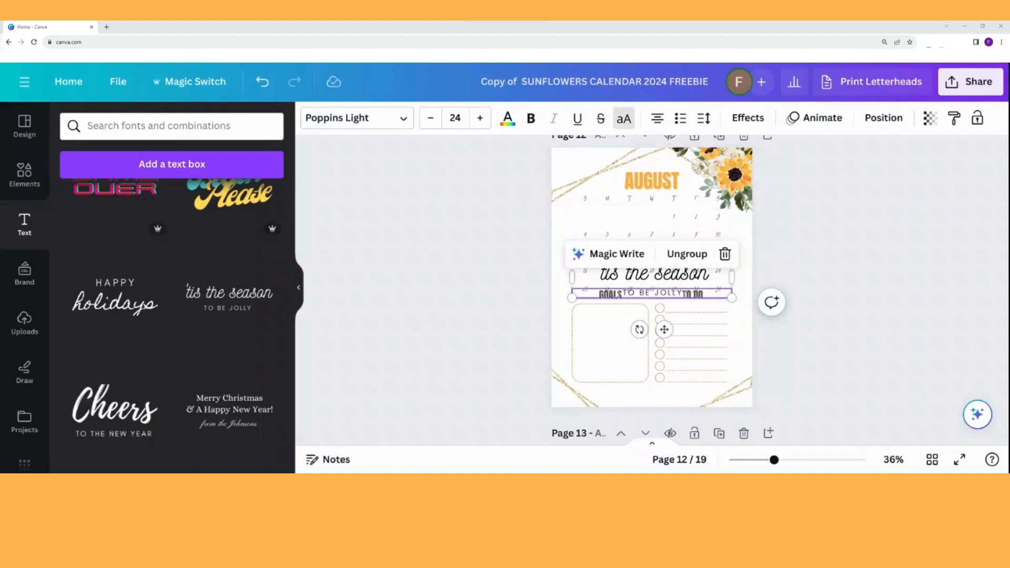
Change the AUGUST title's font to Nickainley
left_click(641, 181)
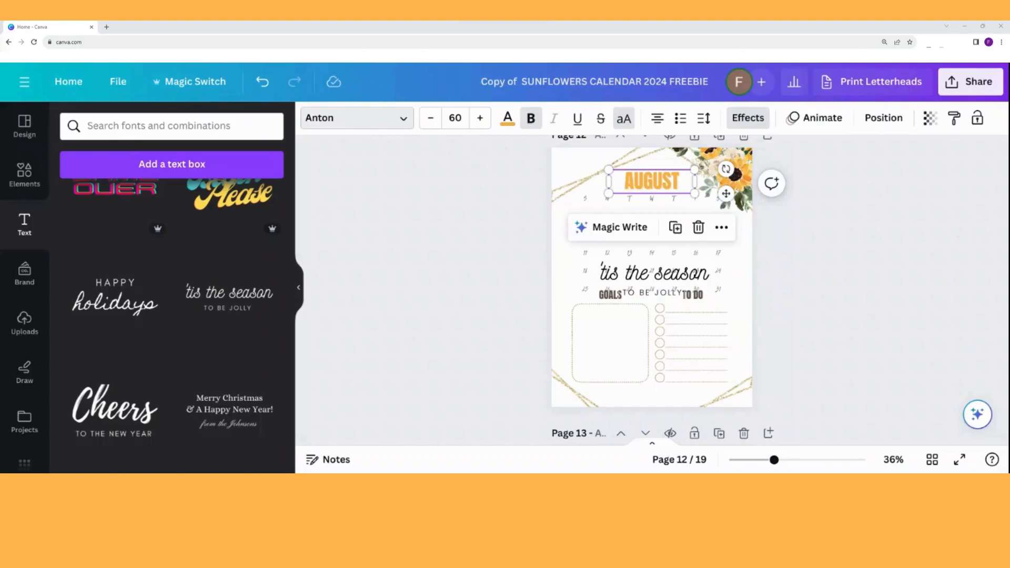
left_click(403, 121)
left_click(404, 122)
left_click(403, 119)
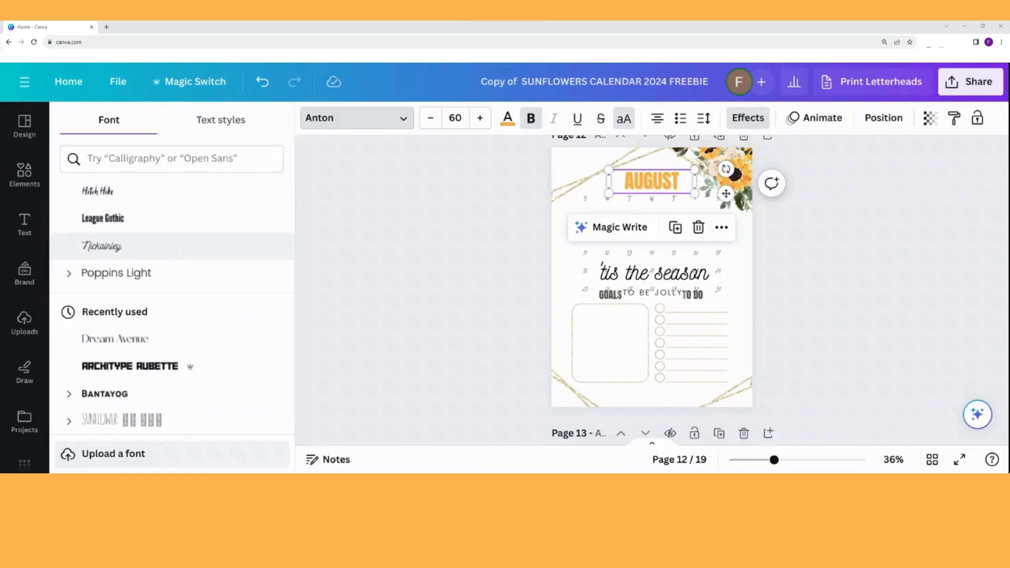
left_click(166, 254)
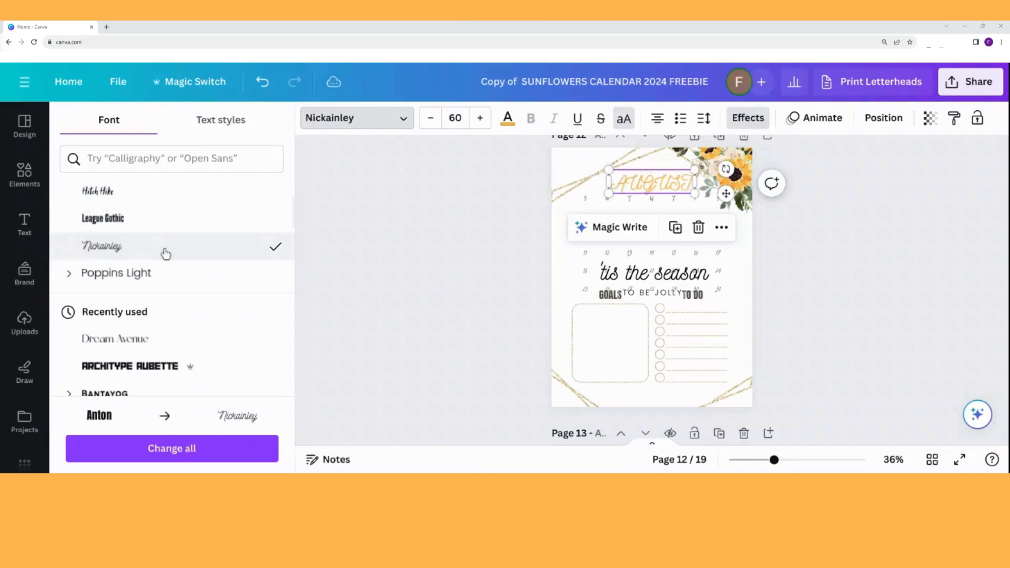
Set the font of the whole August calendar table, including the weekday letters, to Poppins Light
left_click(596, 252)
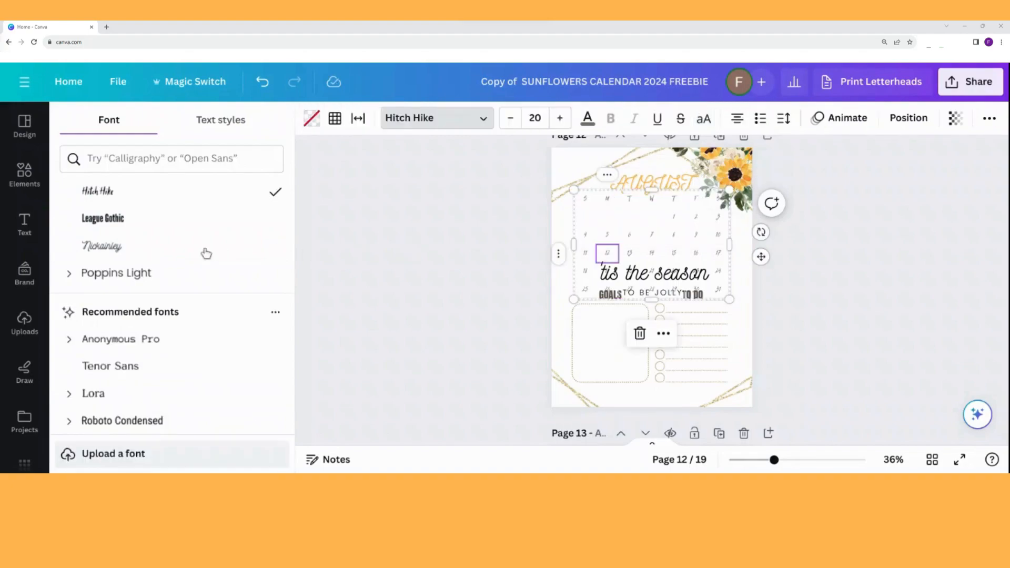
left_click(152, 274)
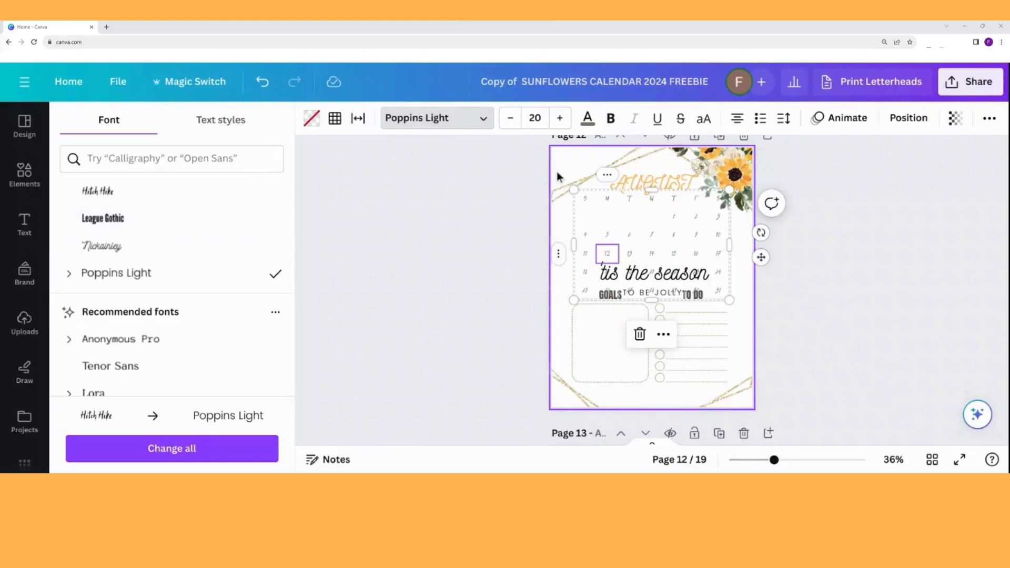
left_click(574, 194)
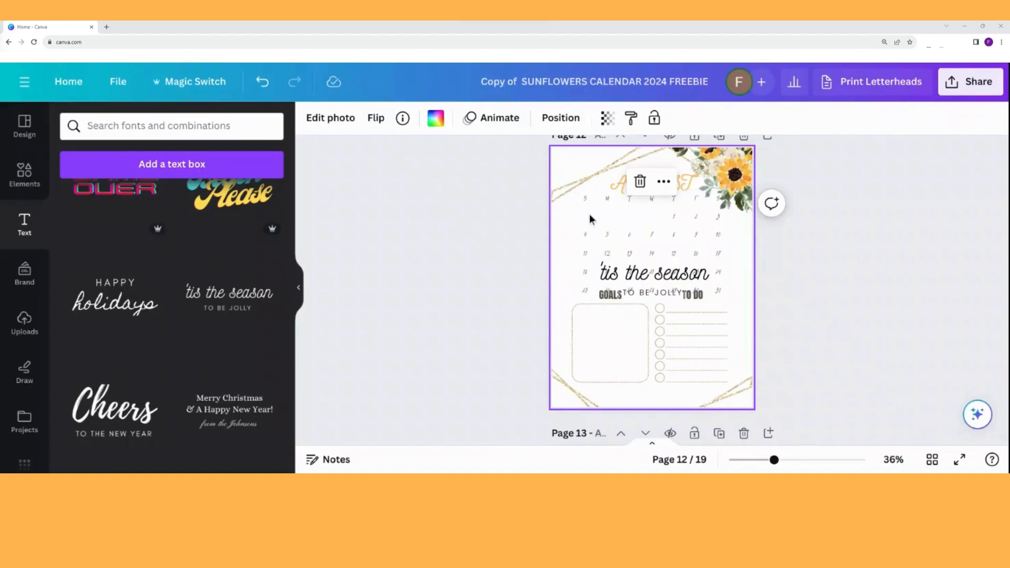
left_click(579, 198)
left_click(576, 191)
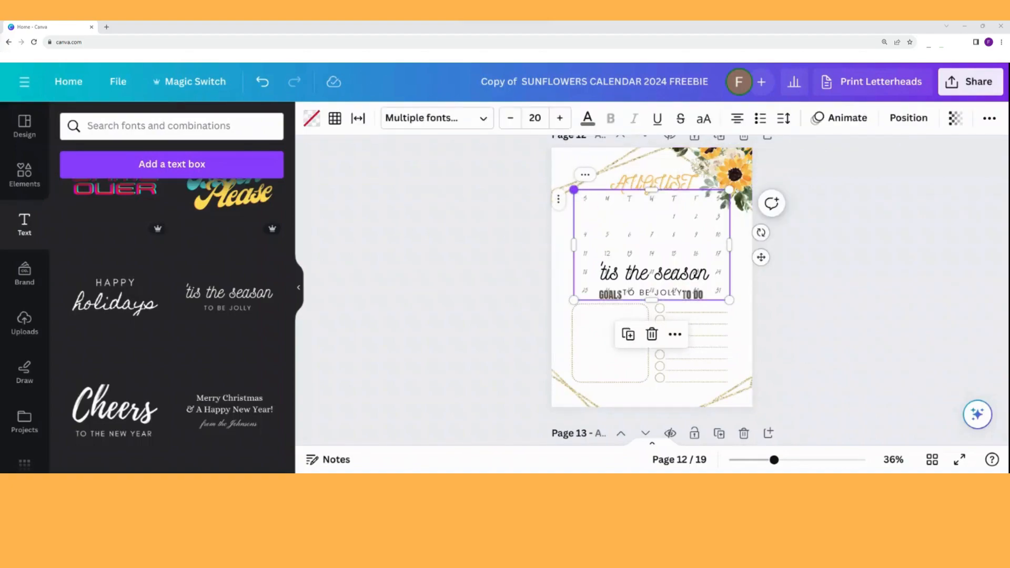
left_click(482, 118)
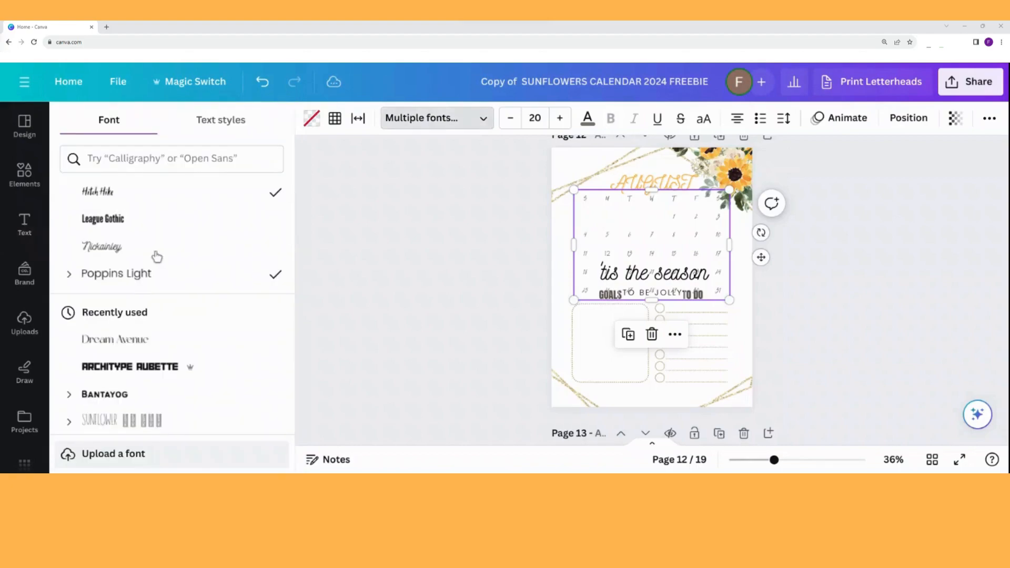
left_click(137, 276)
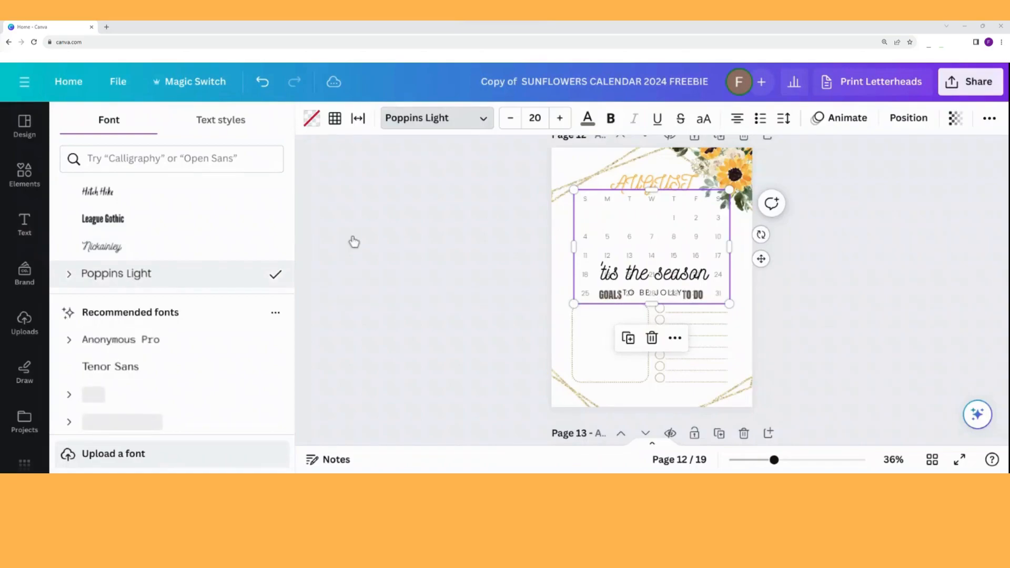
Try to select and delete the "'tis the season" sample text lying over the August calendar grid
left_click(665, 276)
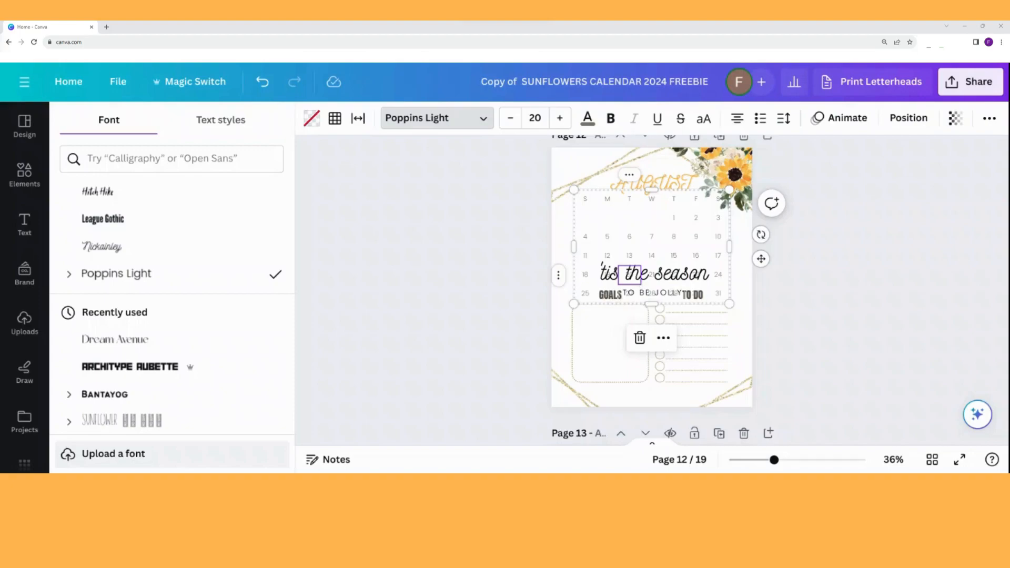
key("BackSpace")
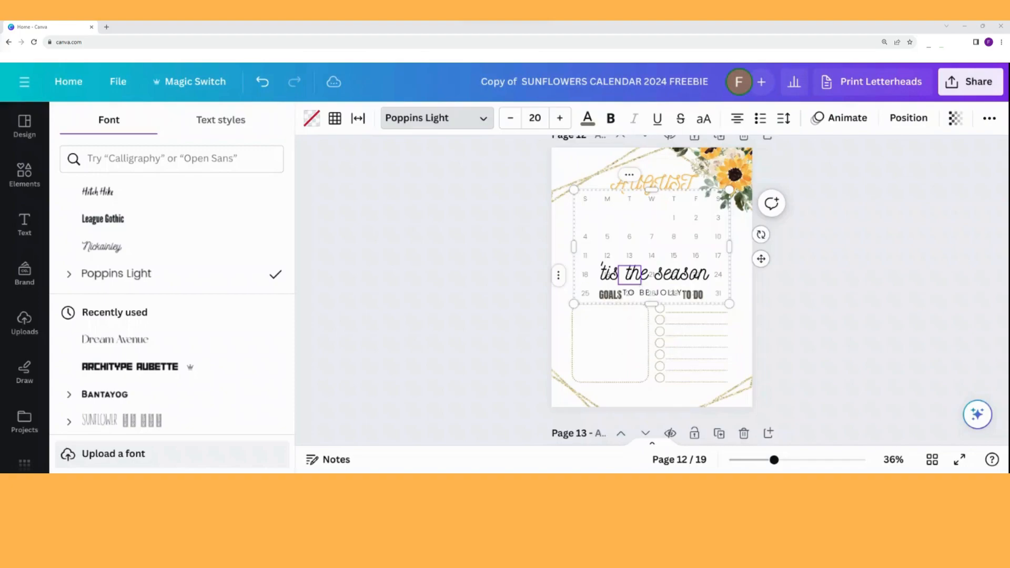
left_click(676, 279)
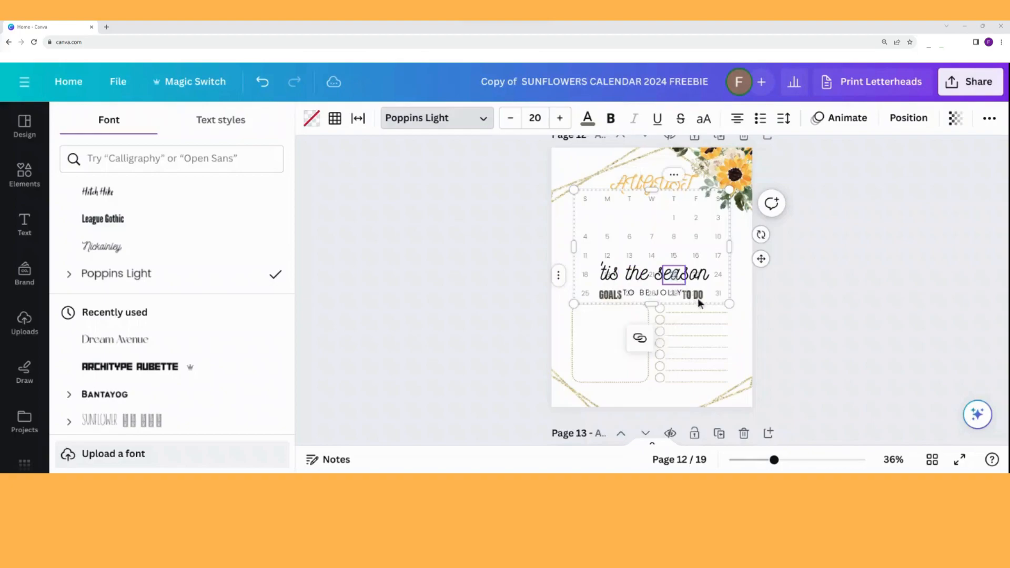
left_click(715, 293)
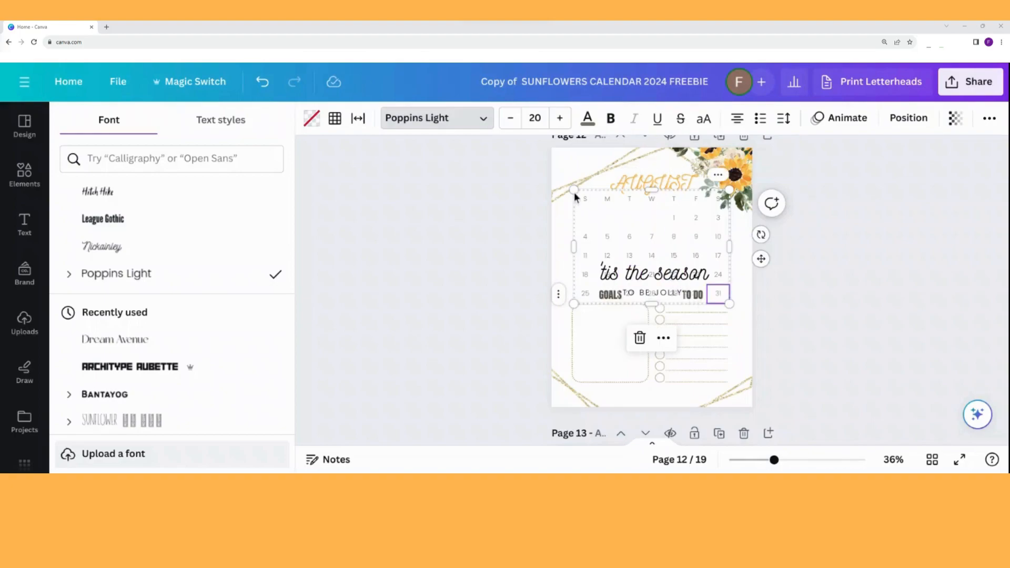
Lock the August calendar table fully, not just its position, so it cannot be selected in place of the overlying text
left_click(574, 190)
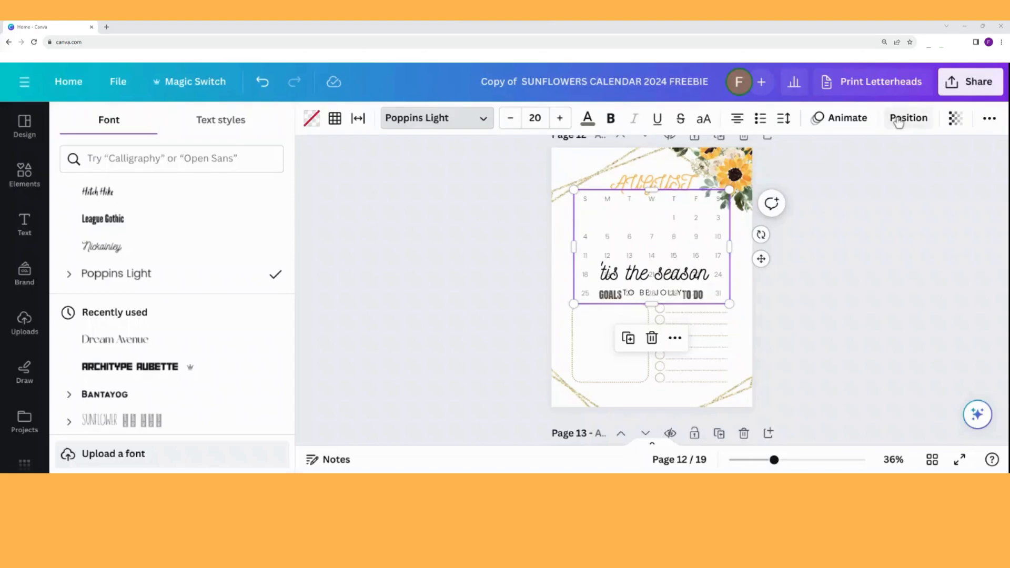
right_click(688, 235)
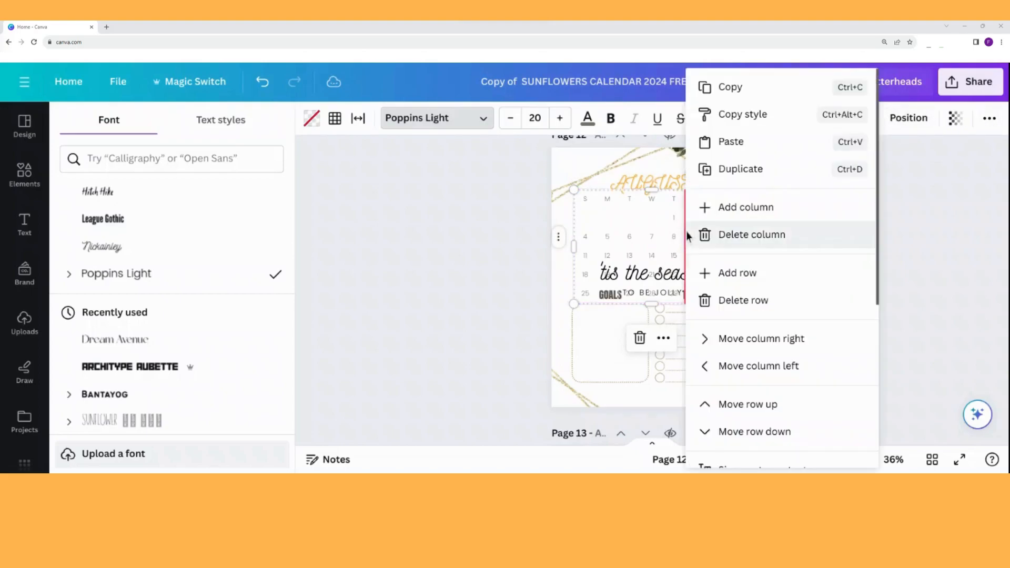
scroll(722, 238, "down", 4)
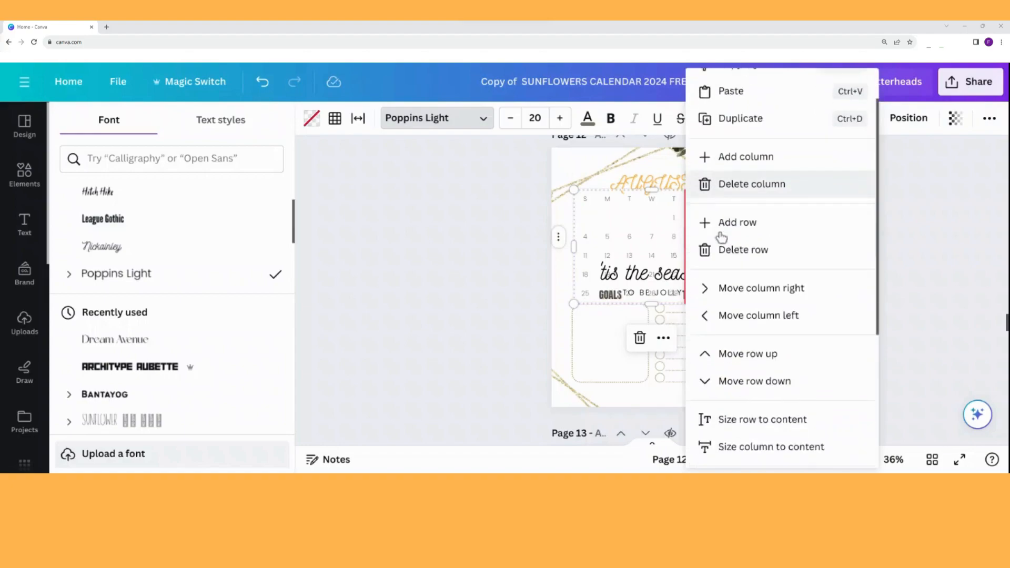
scroll(723, 368, "down", 1)
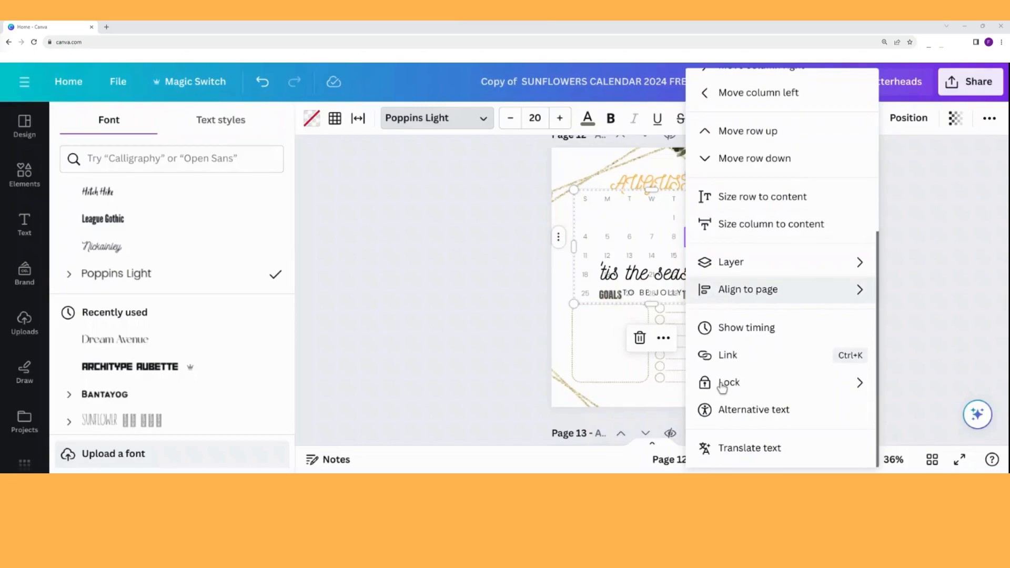
mouse_move(723, 389)
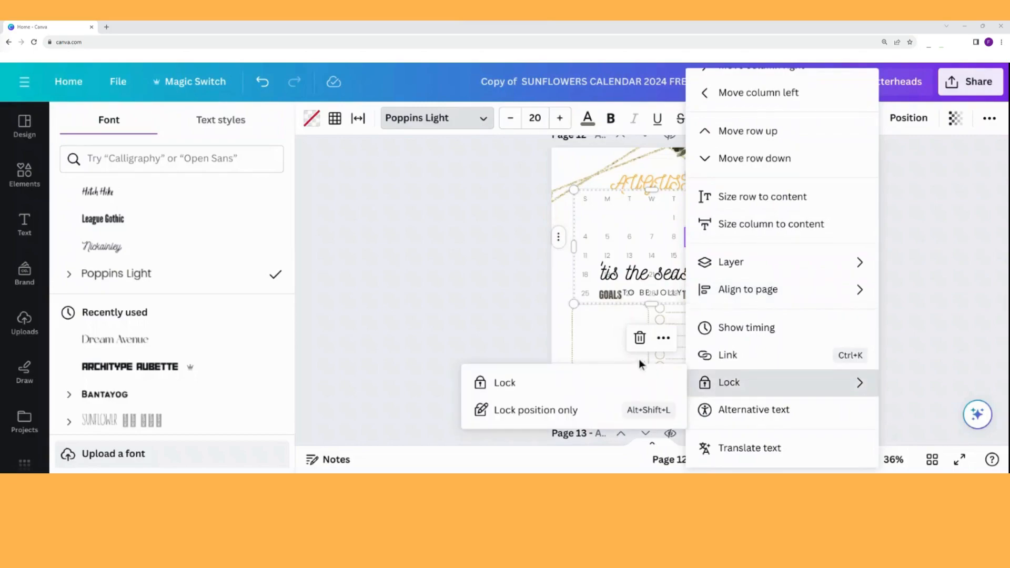
left_click(593, 389)
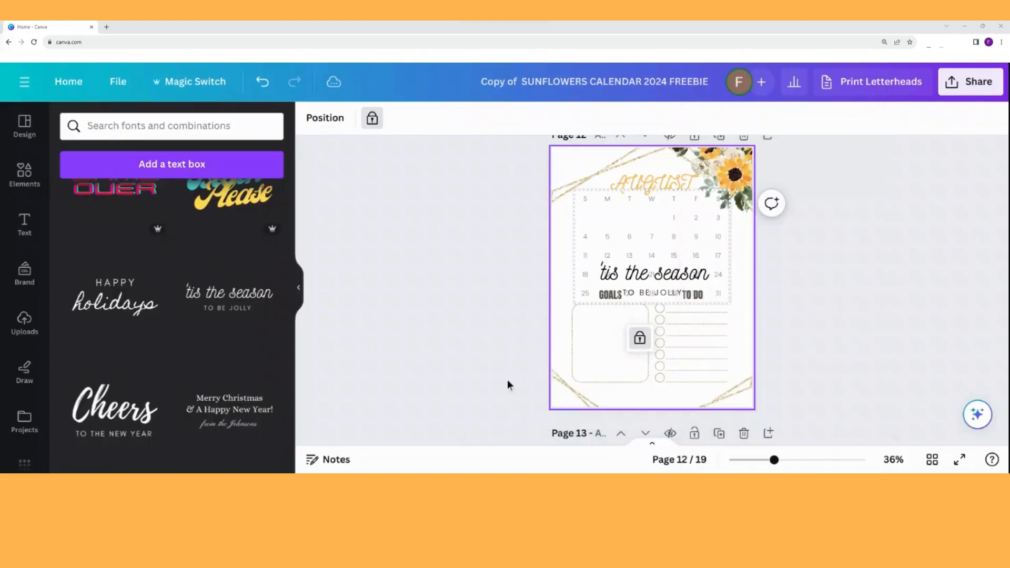
Delete the "'tis the season" and "TO BE JOLLY" sample text lines from the August page
left_click(641, 278)
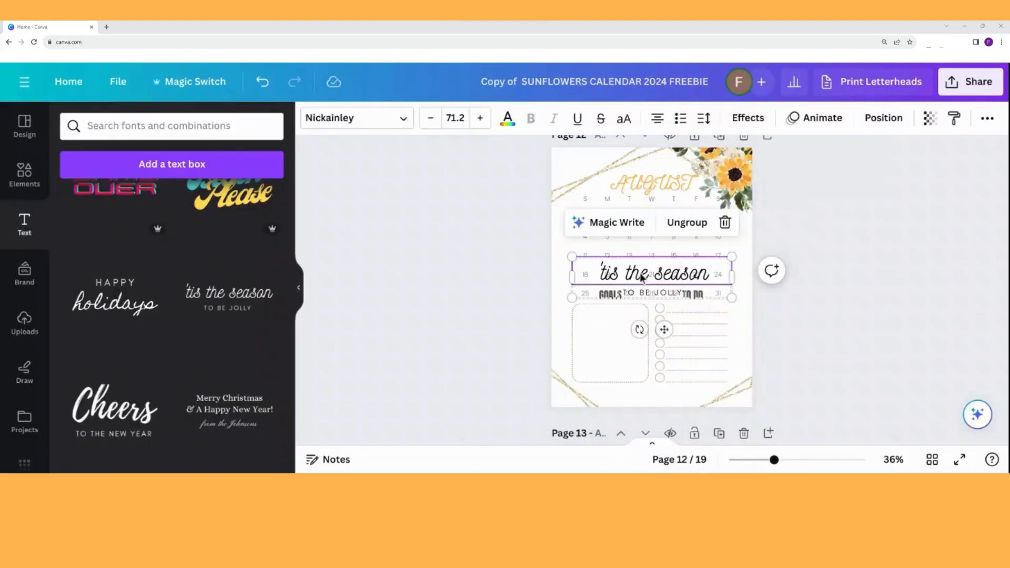
key("Delete")
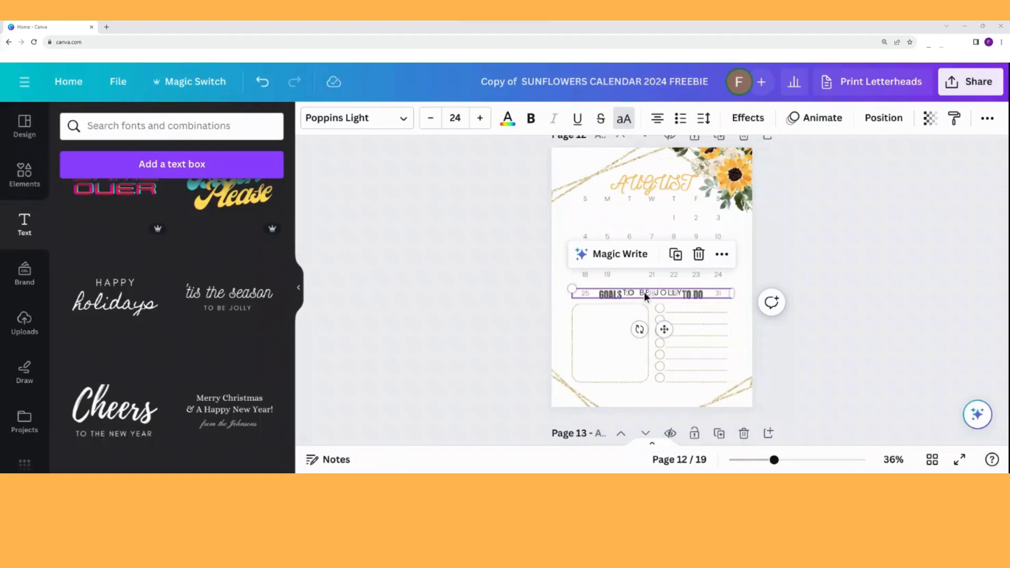
key("Delete")
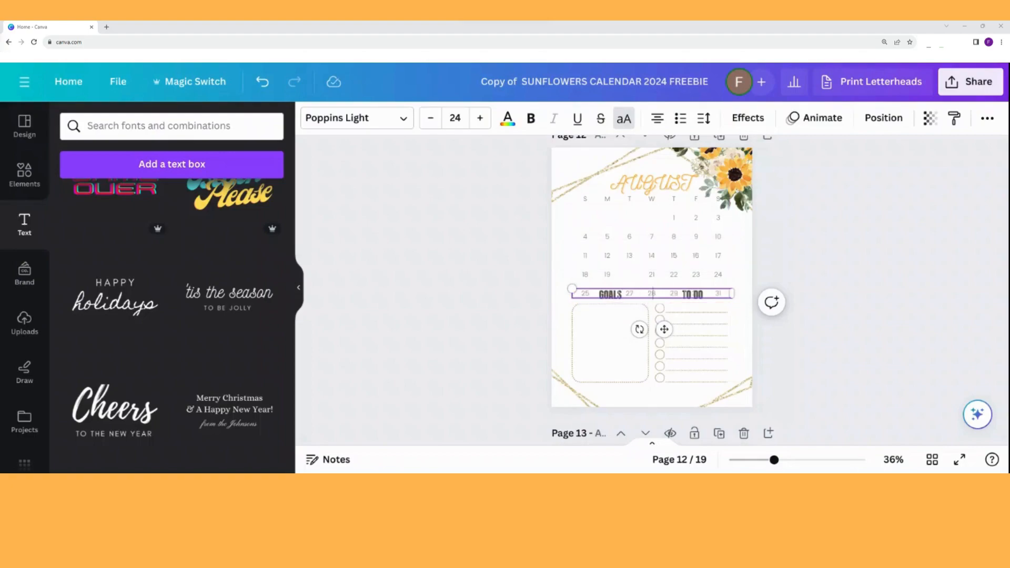
left_click(525, 241)
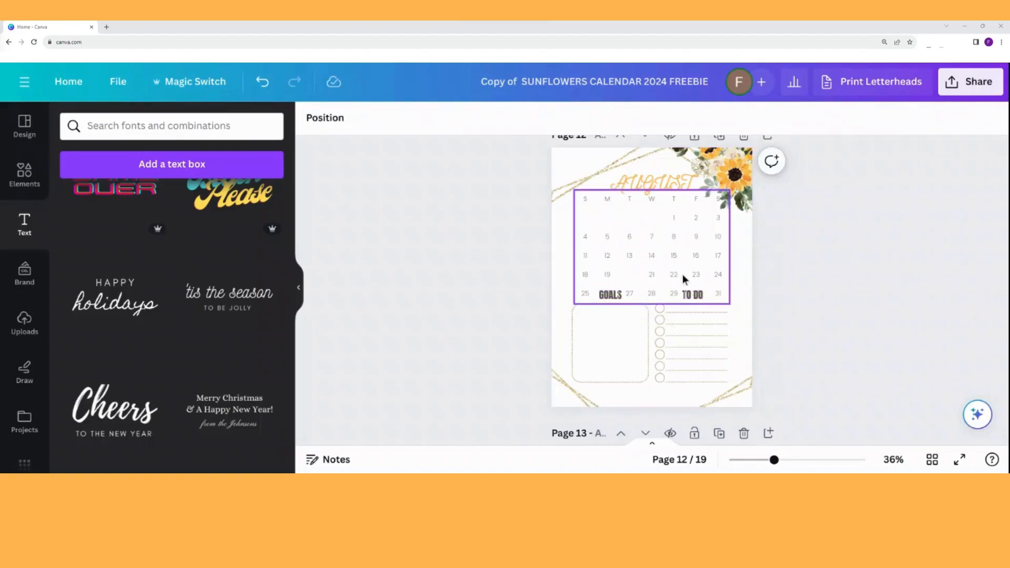
left_click(671, 238)
left_click(636, 244)
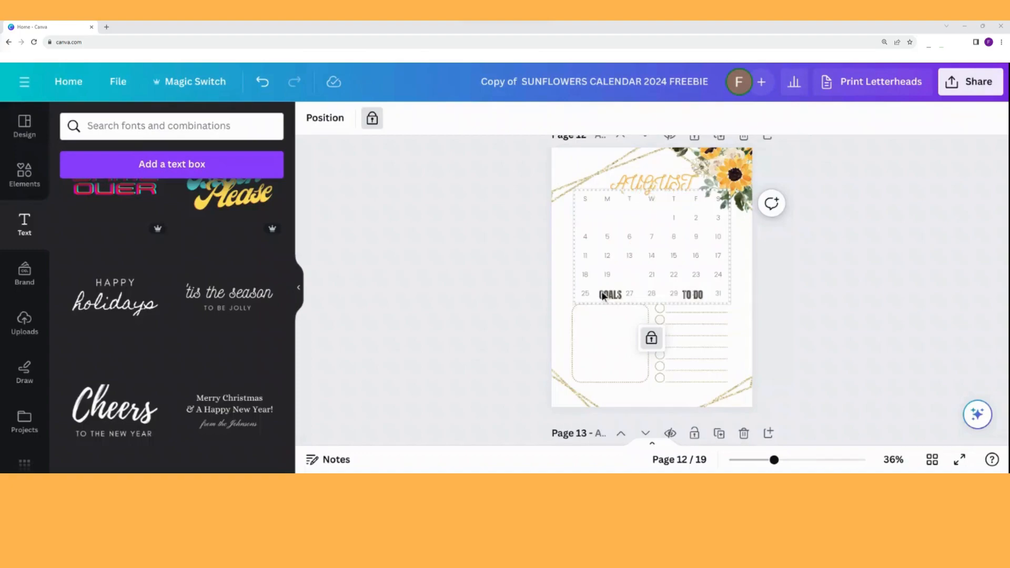
left_click(666, 342)
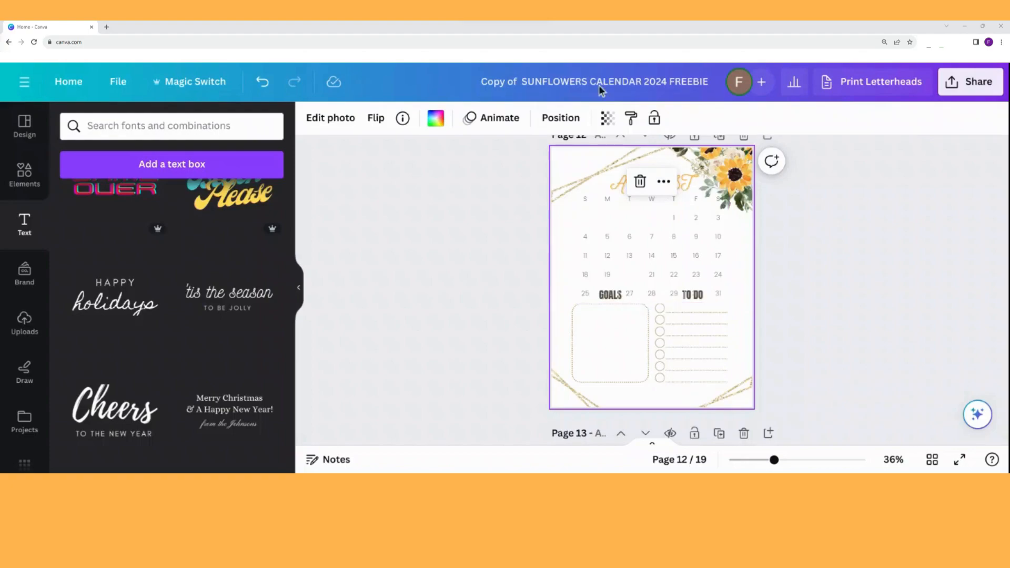
key("ctrl+z")
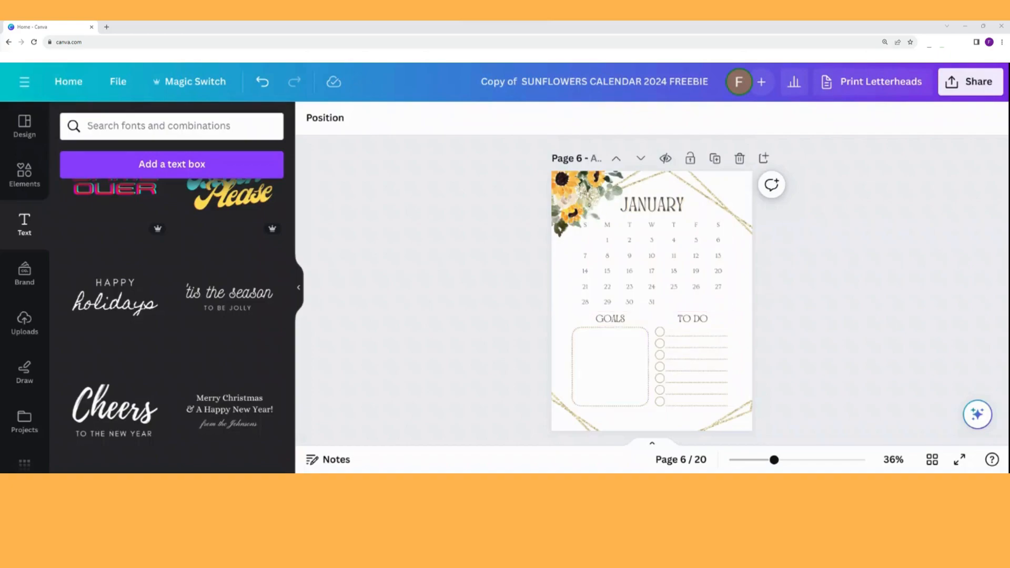
Compare the fonts and layout of the blue-and-pink floral January page with the sunflower January page
scroll(653, 290, "up", 5)
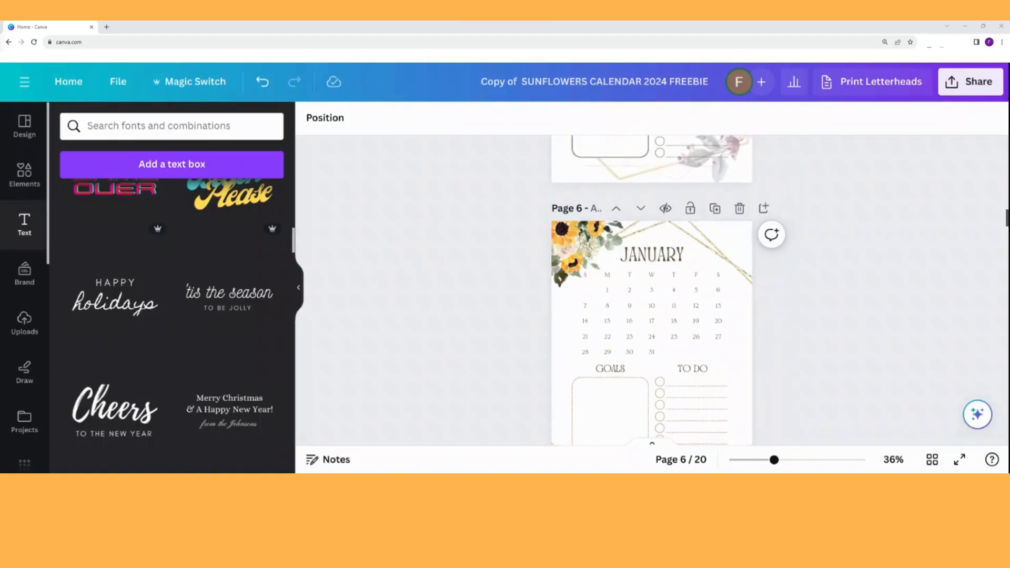
scroll(652, 290, "up", 4)
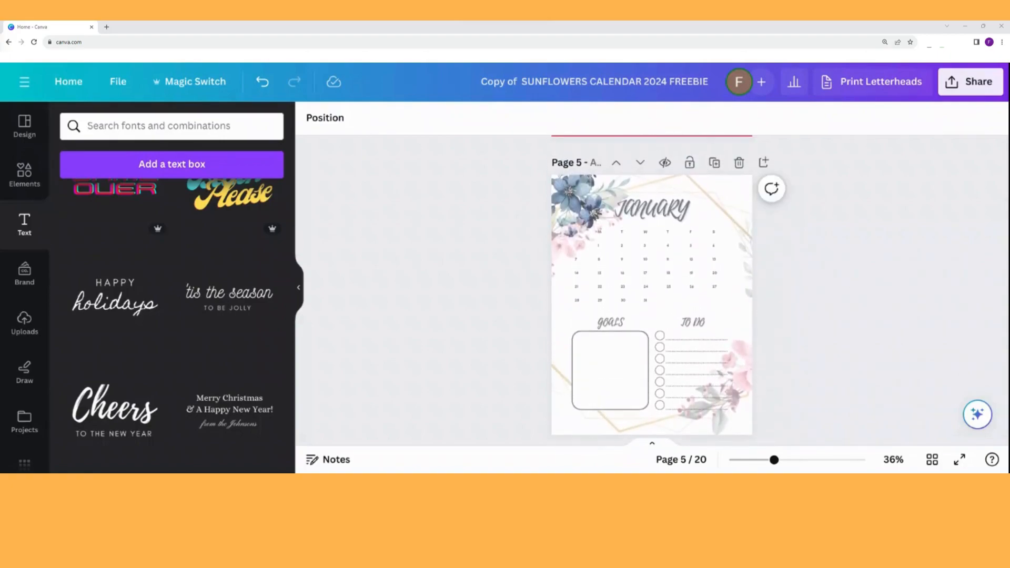
scroll(653, 289, "down", 5)
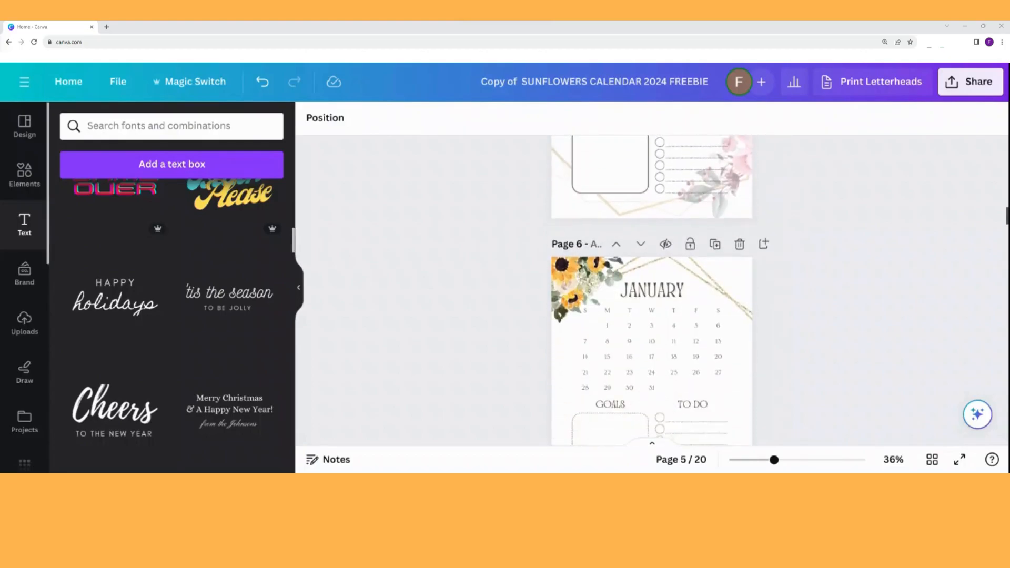
scroll(652, 289, "down", 1)
scroll(652, 290, "up", 4)
scroll(653, 290, "up", 2)
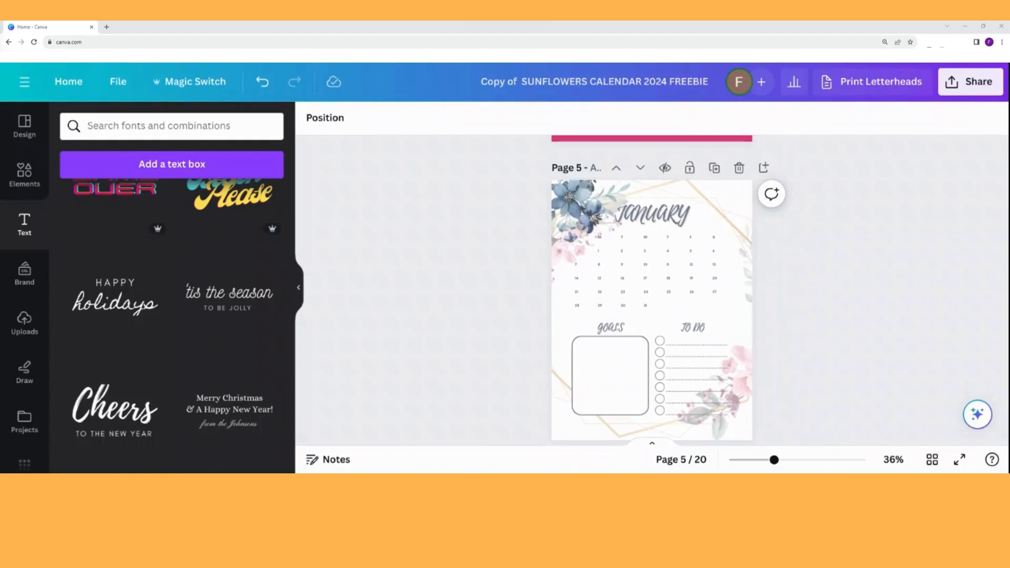
scroll(653, 294, "down", 1)
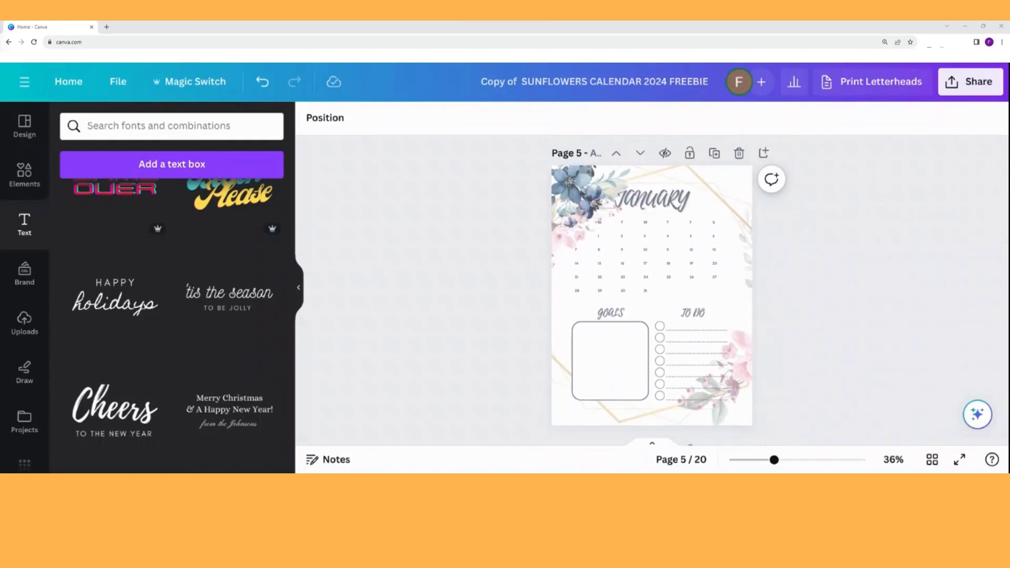
scroll(653, 294, "up", 2)
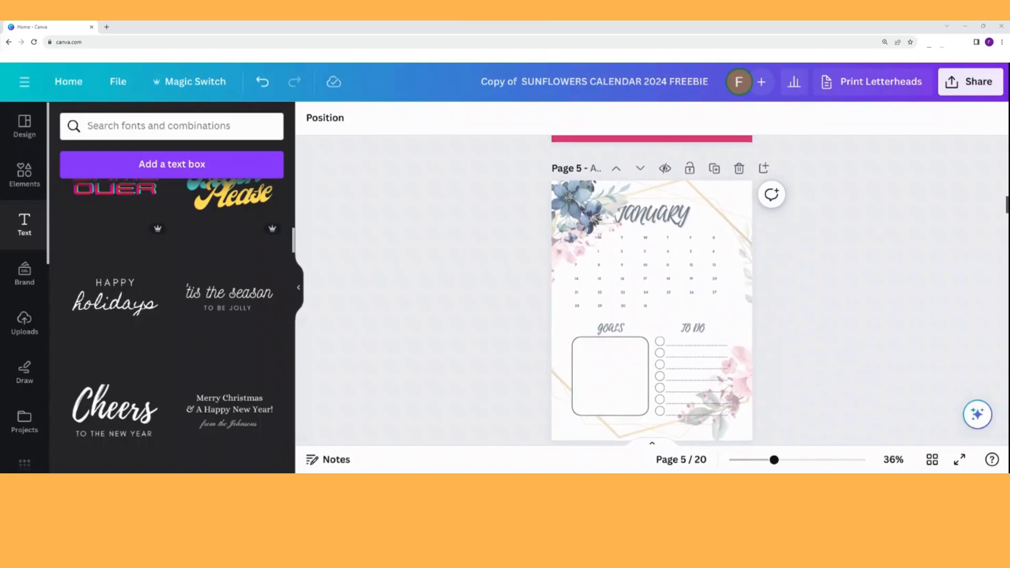
scroll(653, 295, "down", 1)
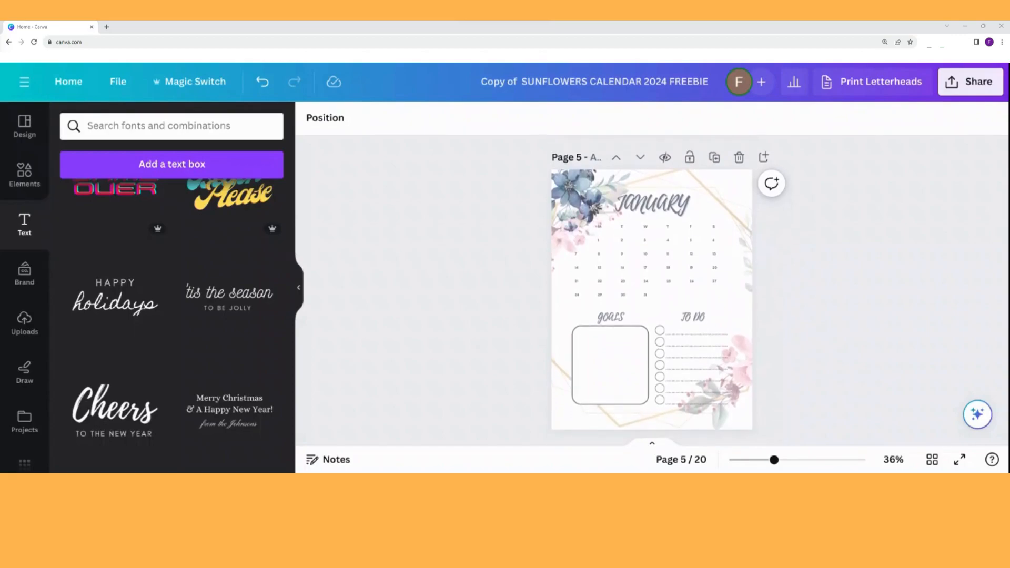
scroll(653, 295, "down", 1)
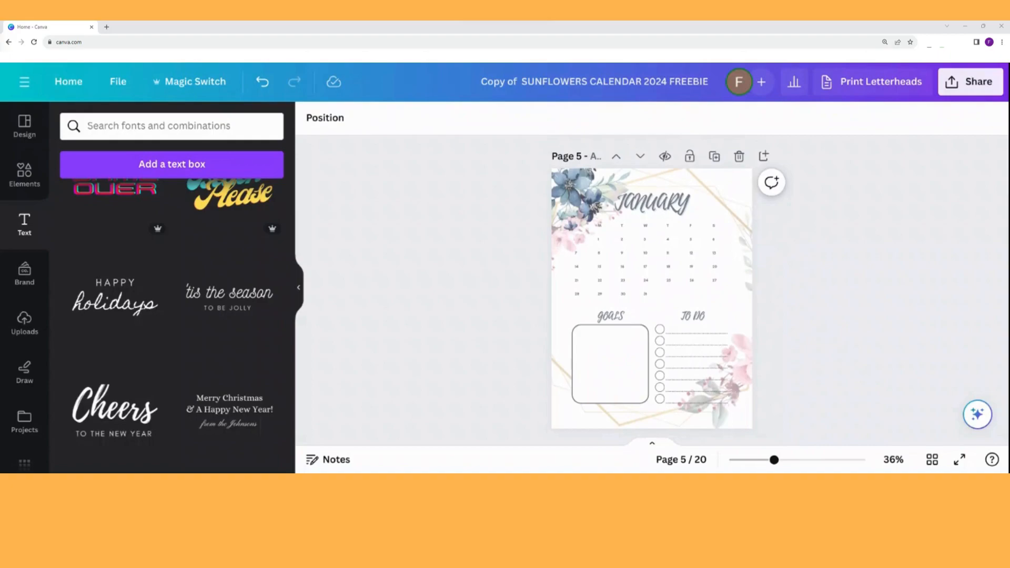
scroll(652, 295, "down", 2)
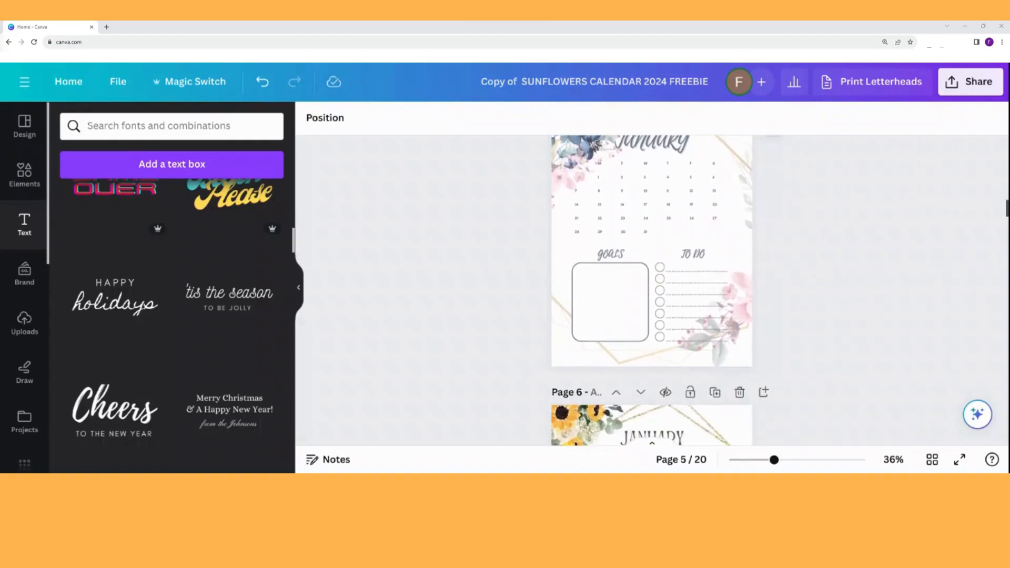
scroll(652, 295, "up", 2)
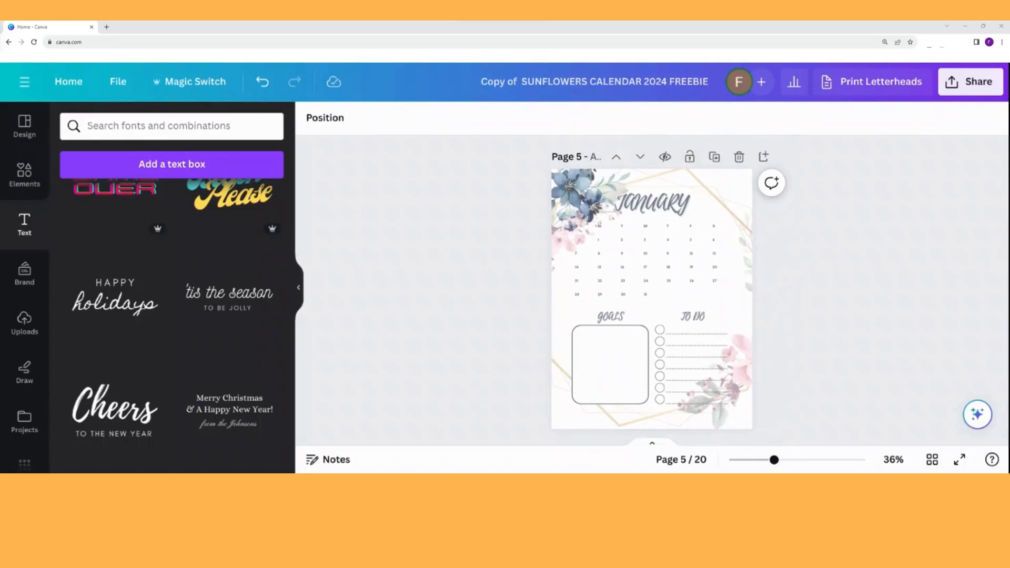